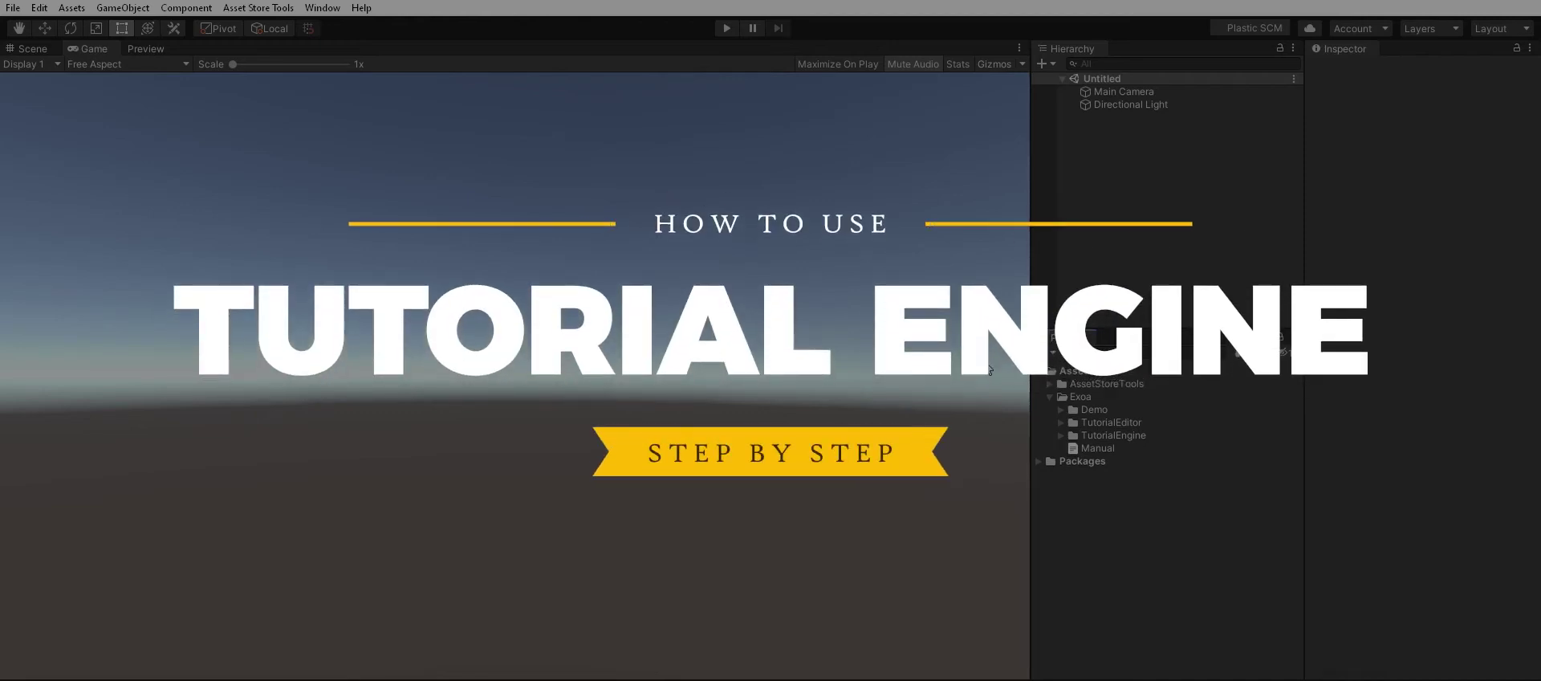
- Open the Demo_OverlayCanvas scene from Exoa > Demo and select DemoScript in the Hierarchy
click(1113, 433)
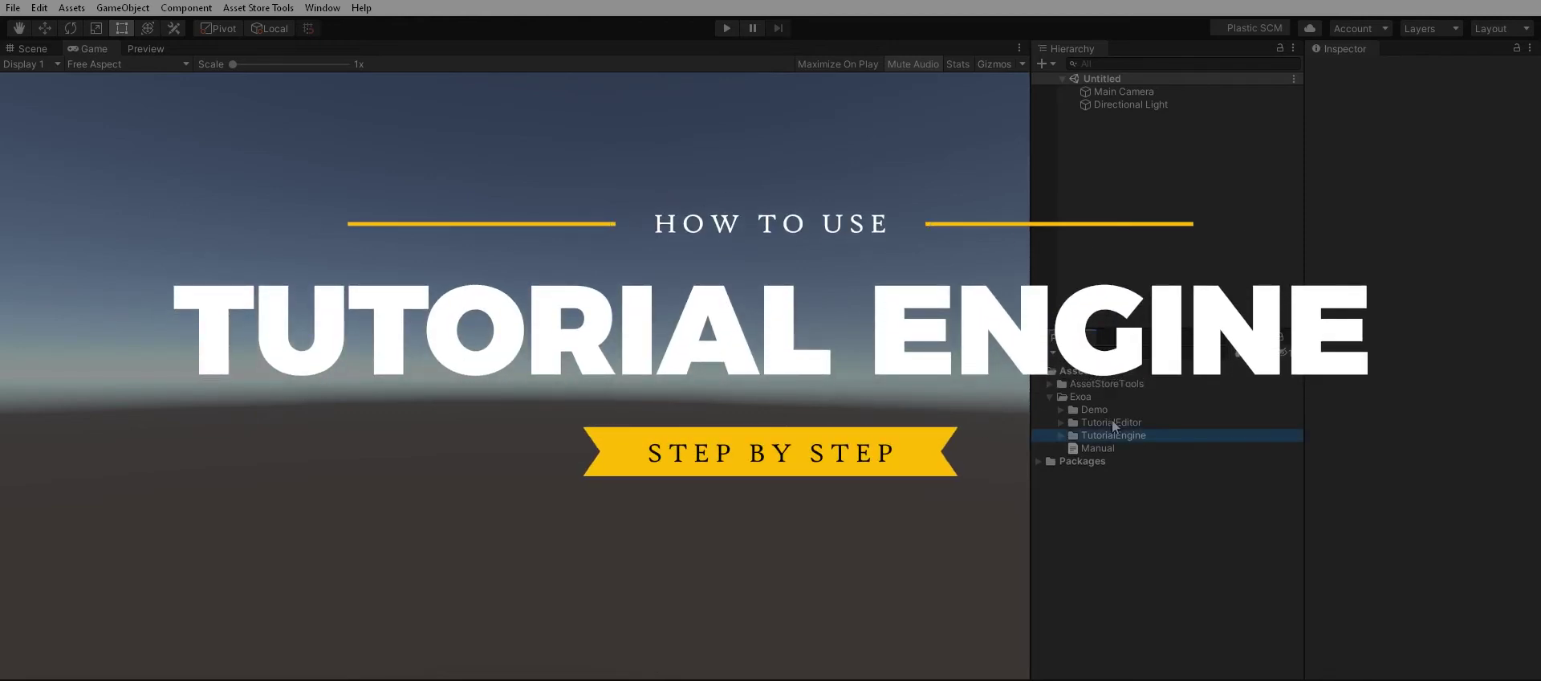
double_click(1113, 433)
double_click(1111, 409)
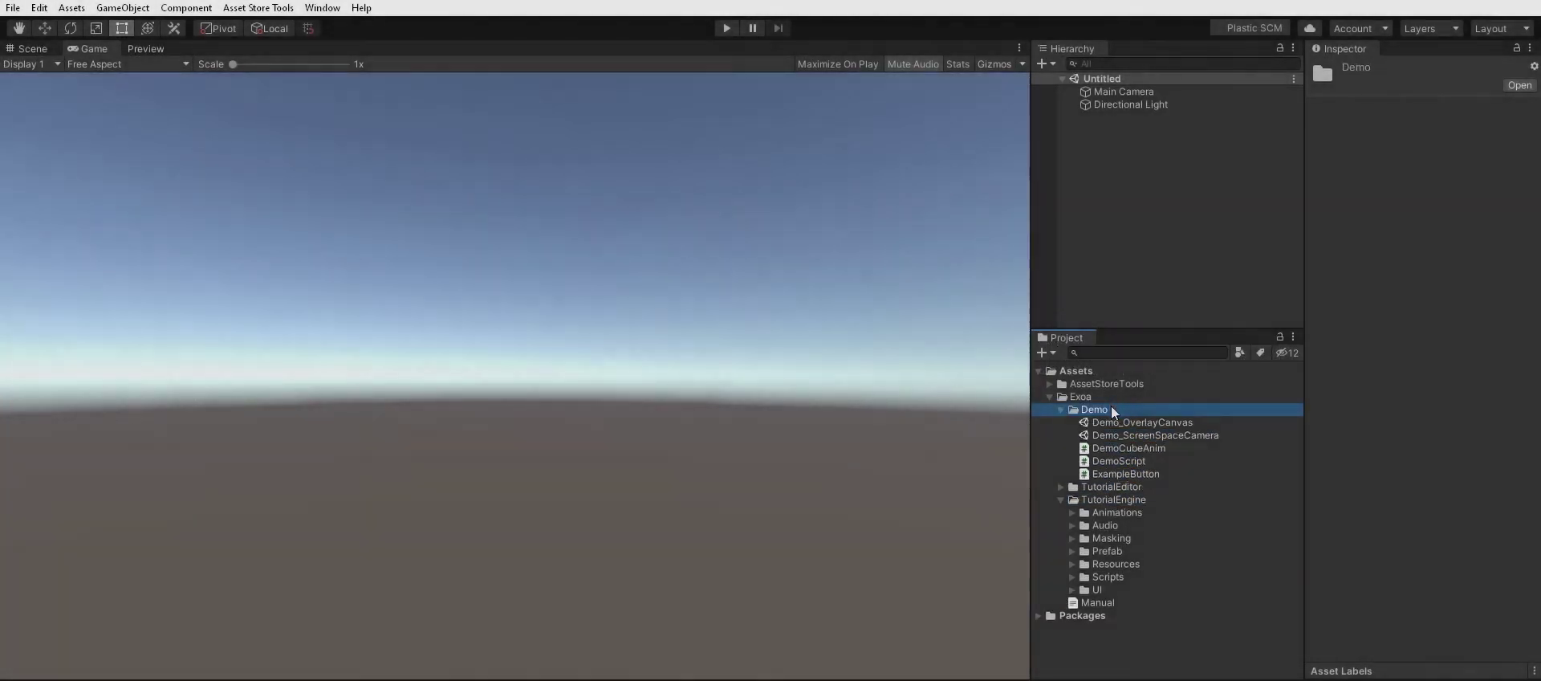
key(Down)
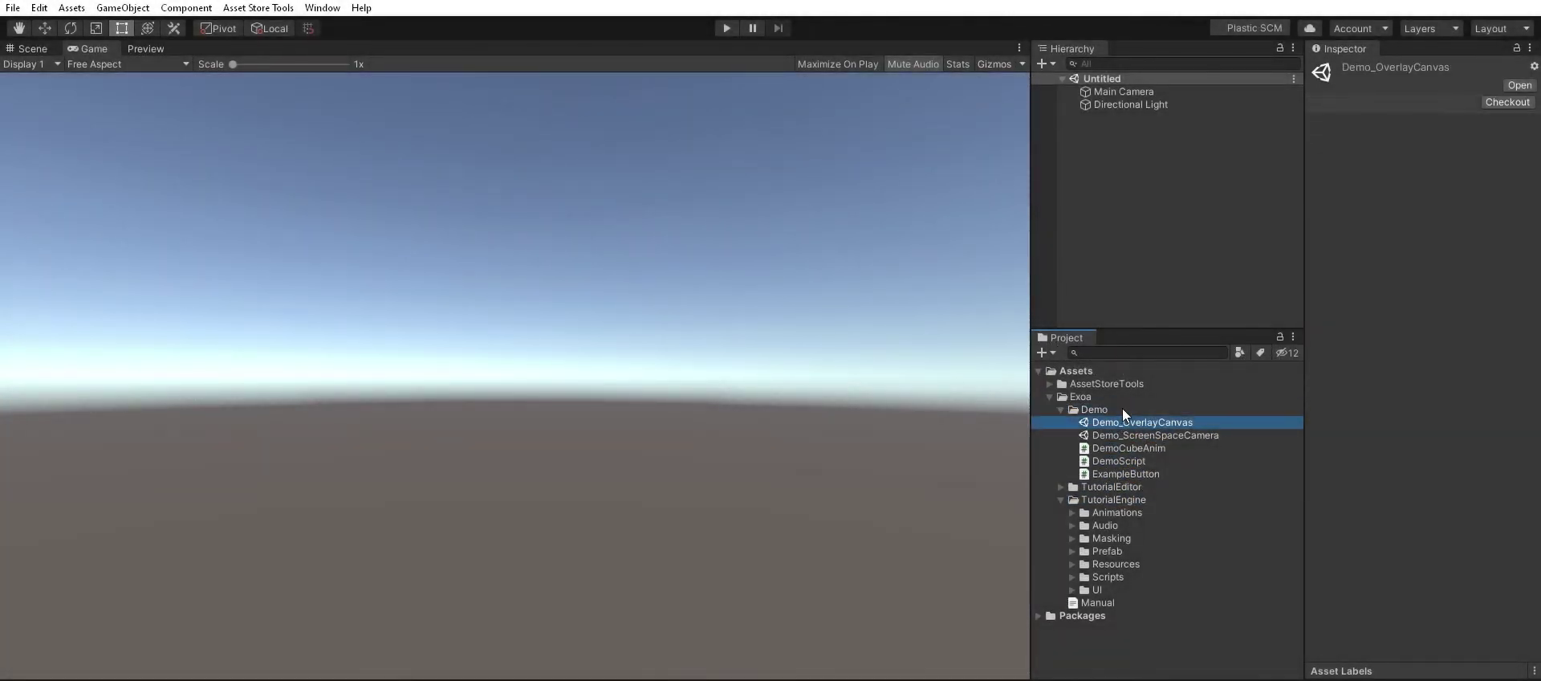
key(Return)
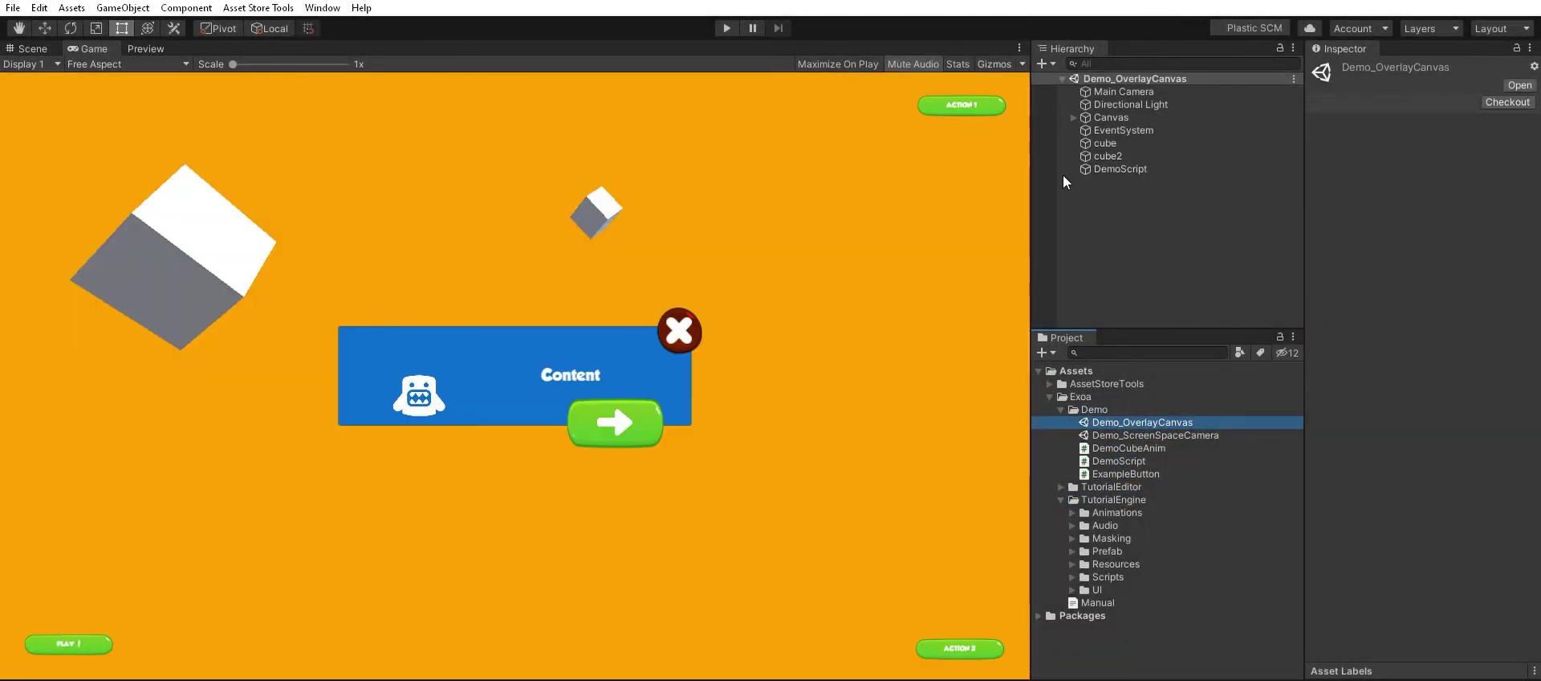
click(1067, 168)
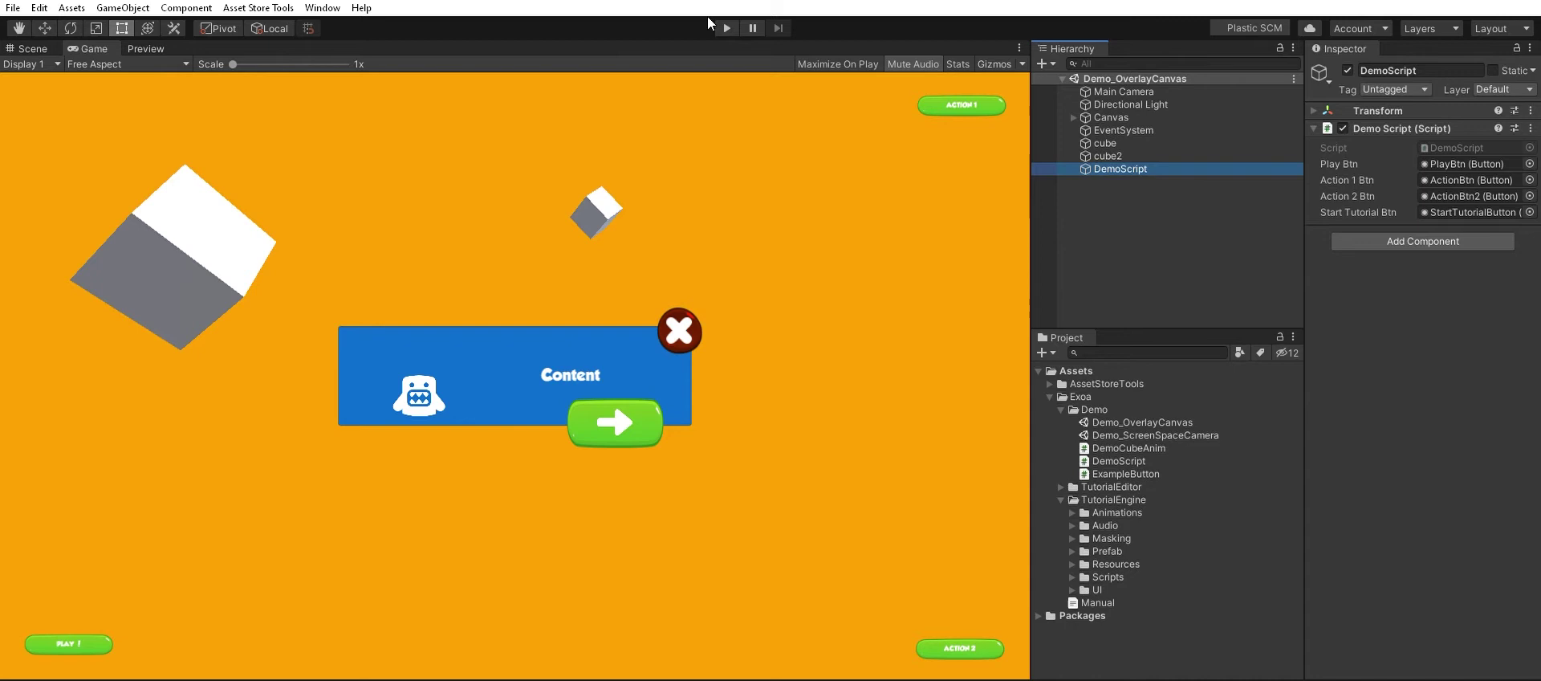
- Play the scene and click through the first demo tutorial to its completion message
click(727, 28)
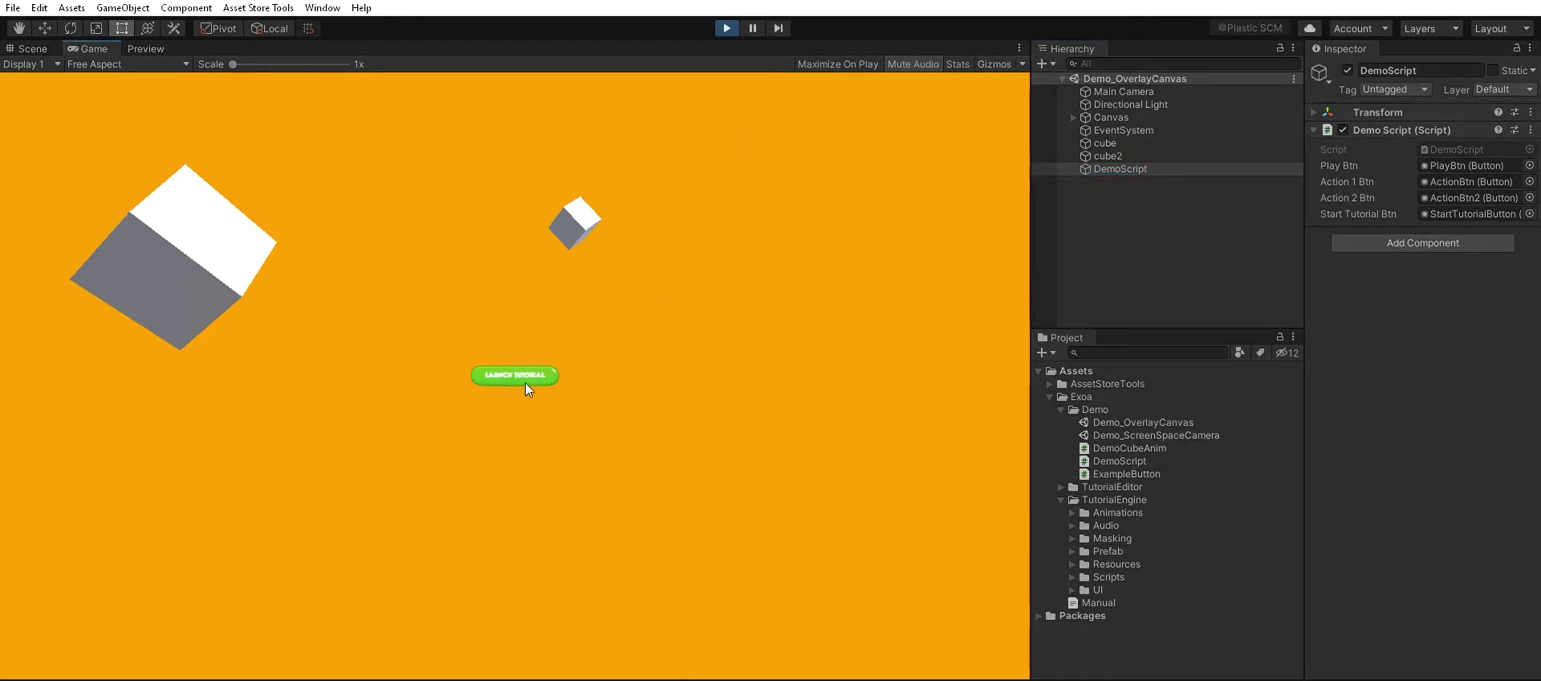
click(535, 371)
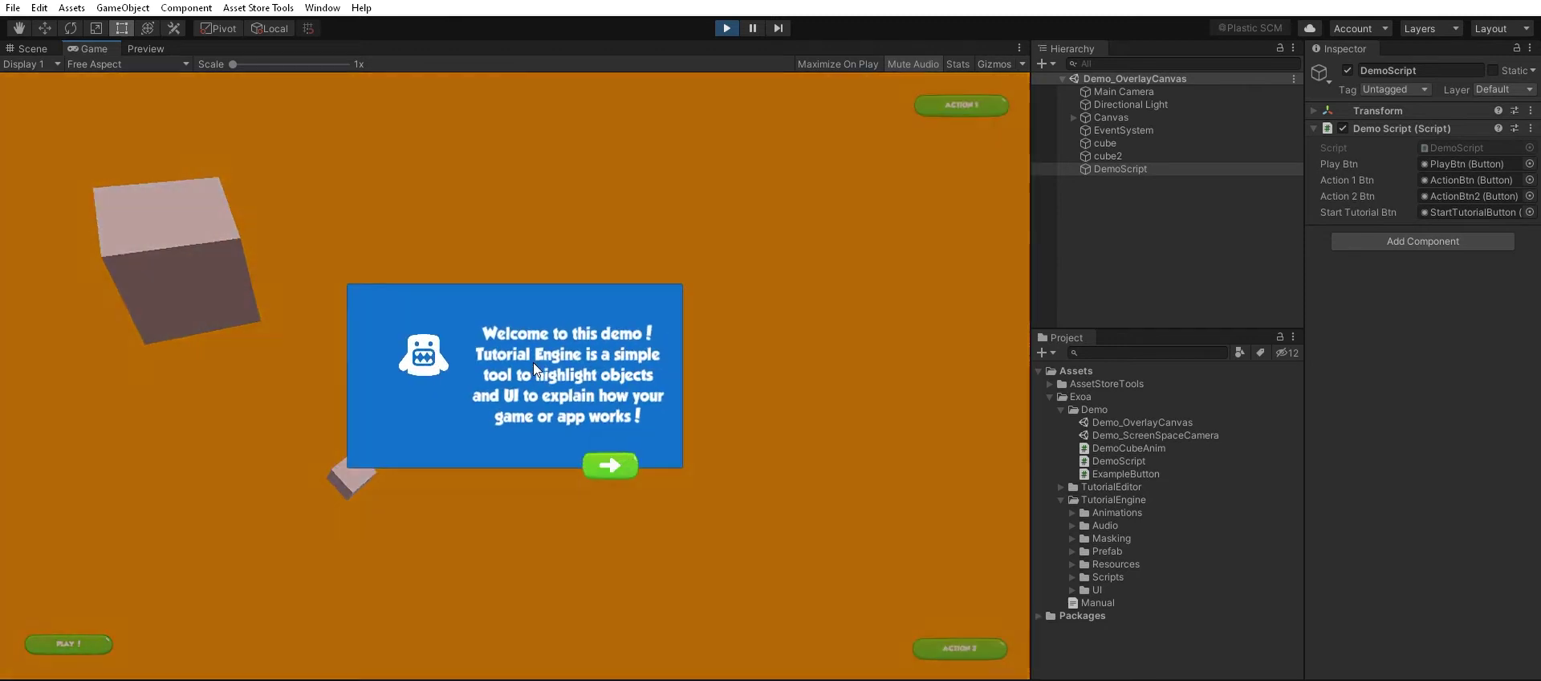
click(634, 447)
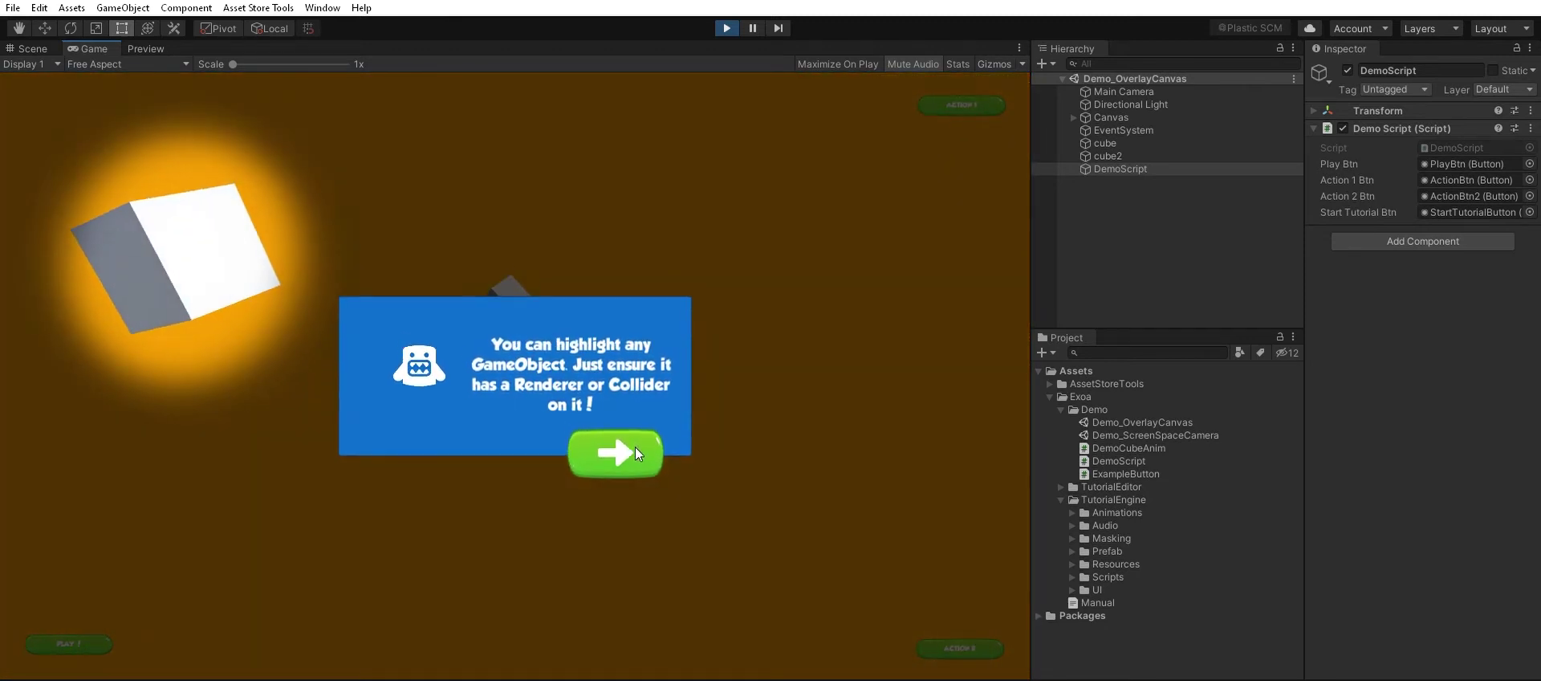
click(634, 446)
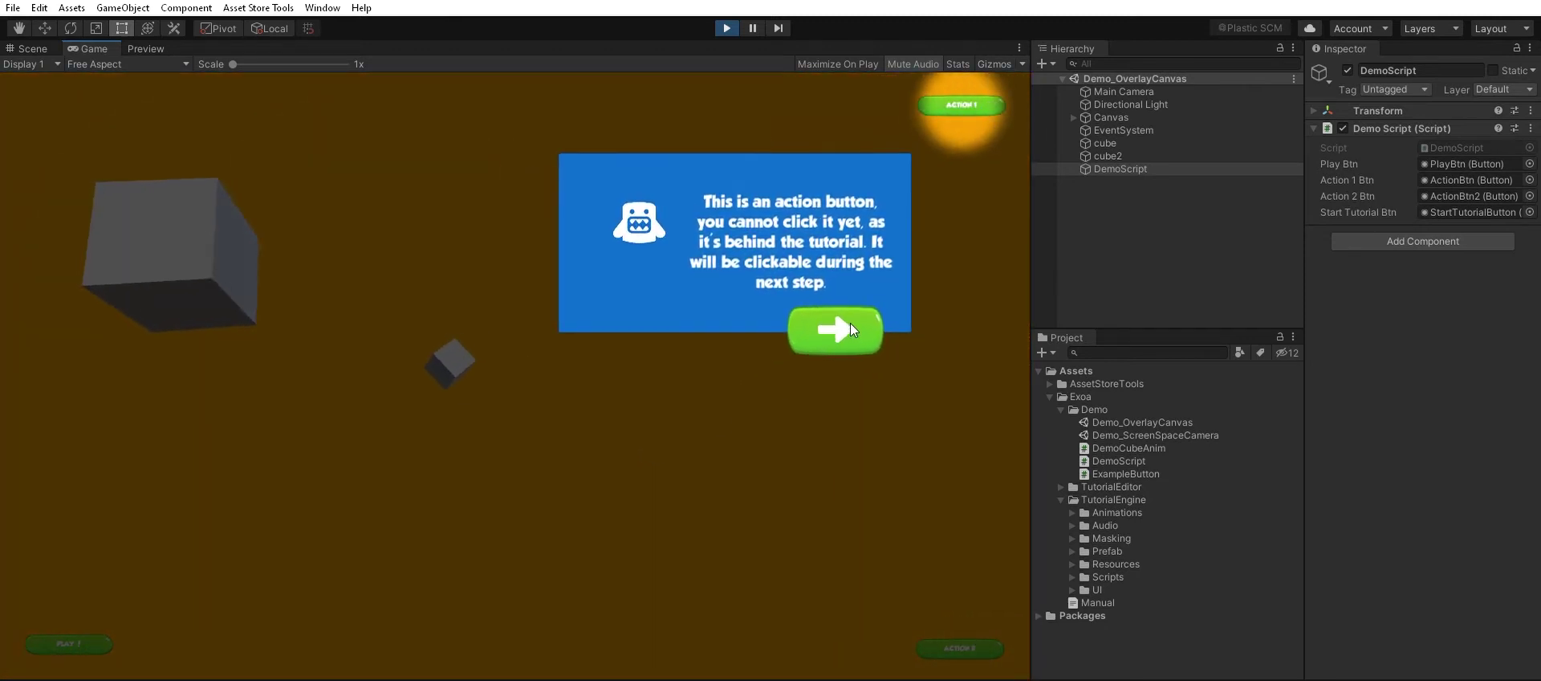
click(850, 322)
click(846, 360)
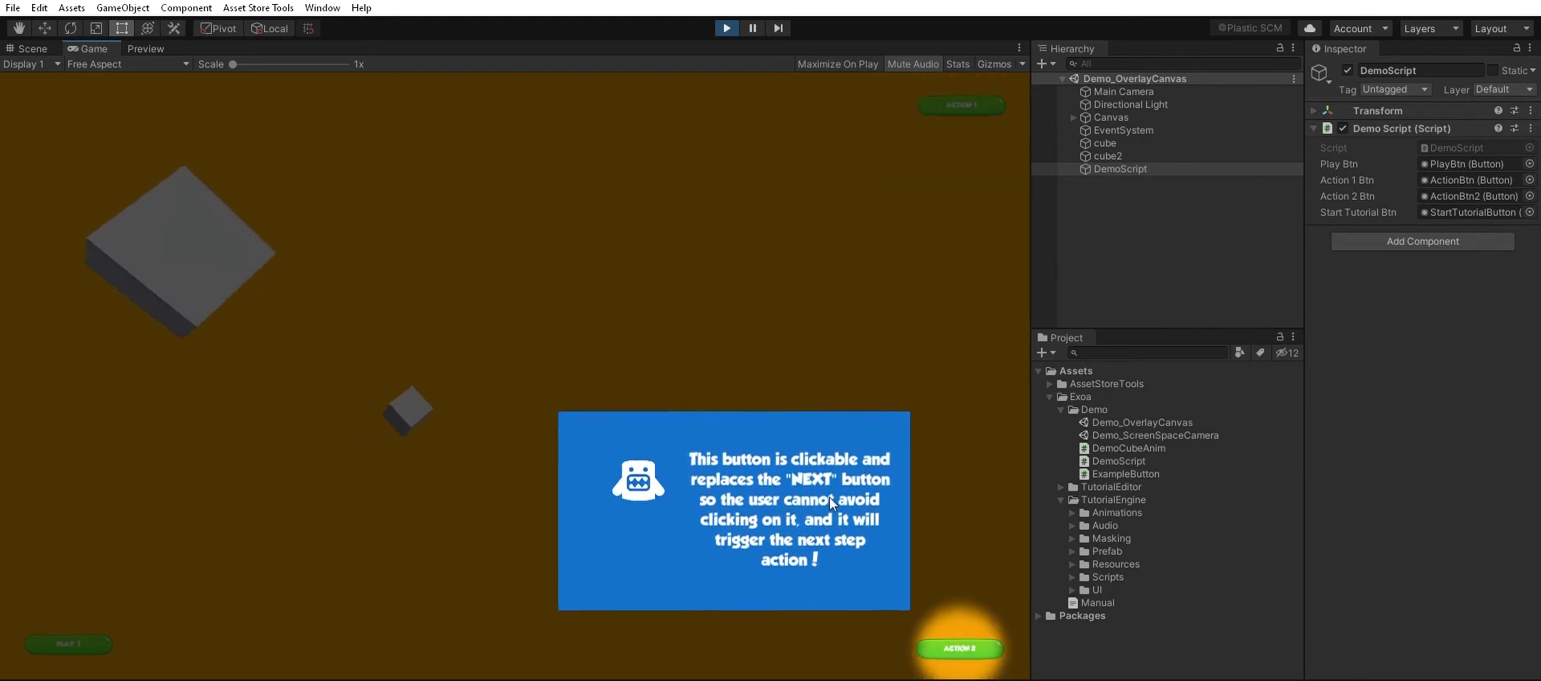
click(940, 639)
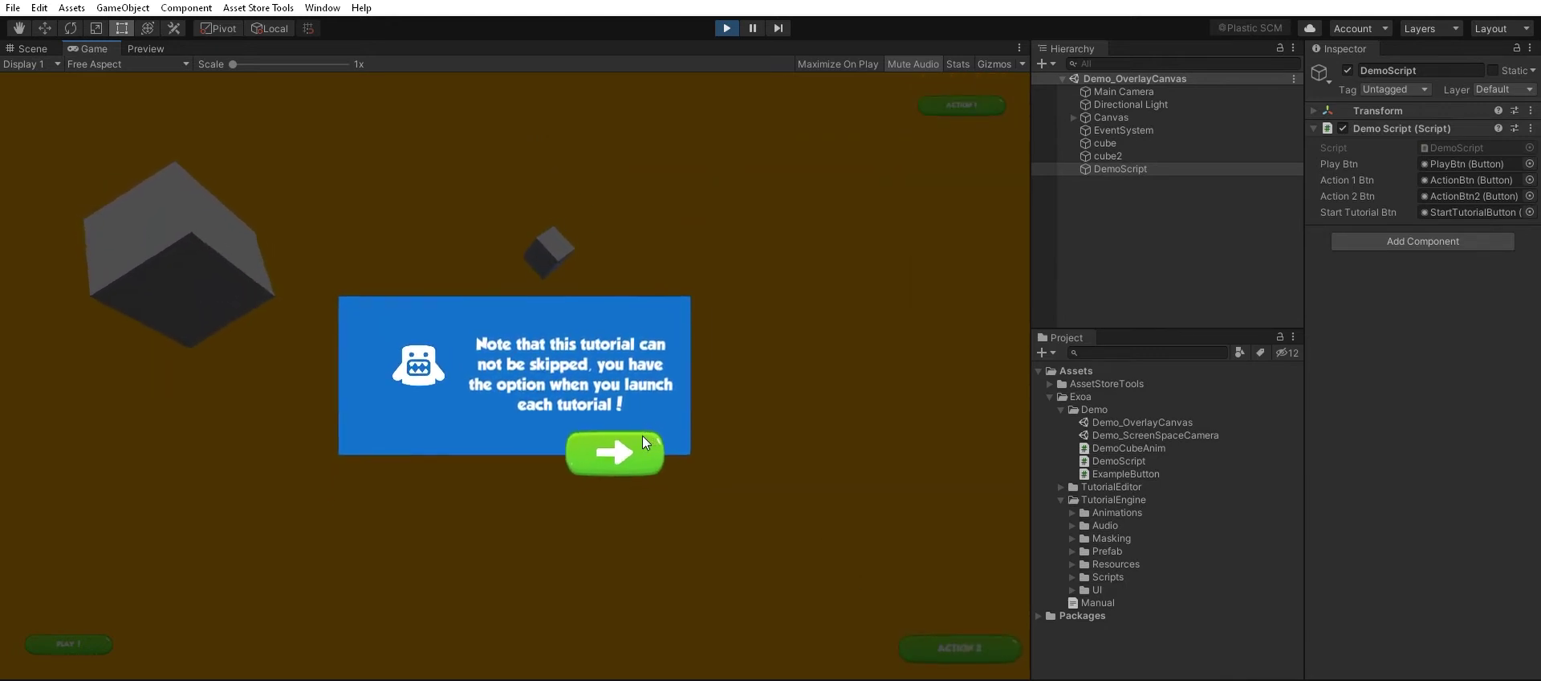
click(643, 436)
click(397, 584)
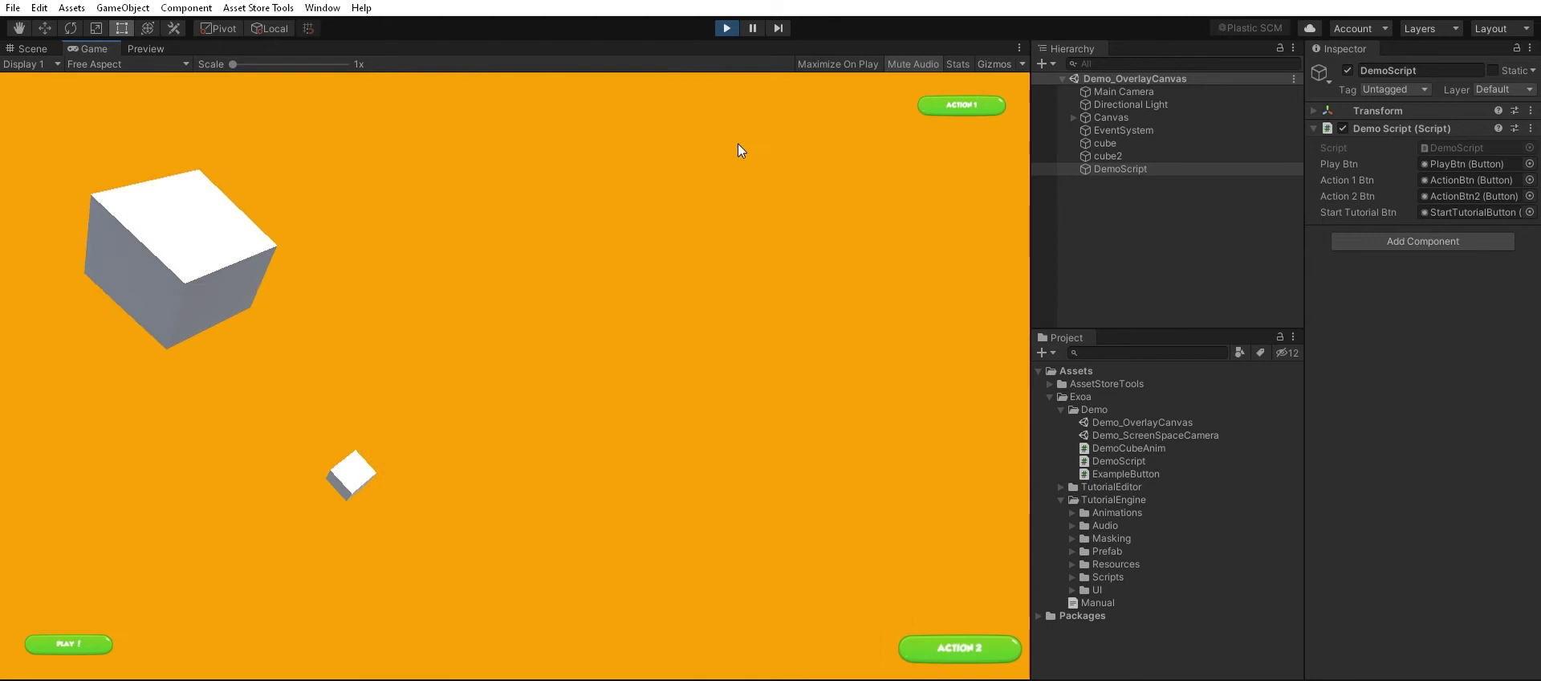
- Start the second demo tutorial and advance it through to the closing thanks message
click(79, 639)
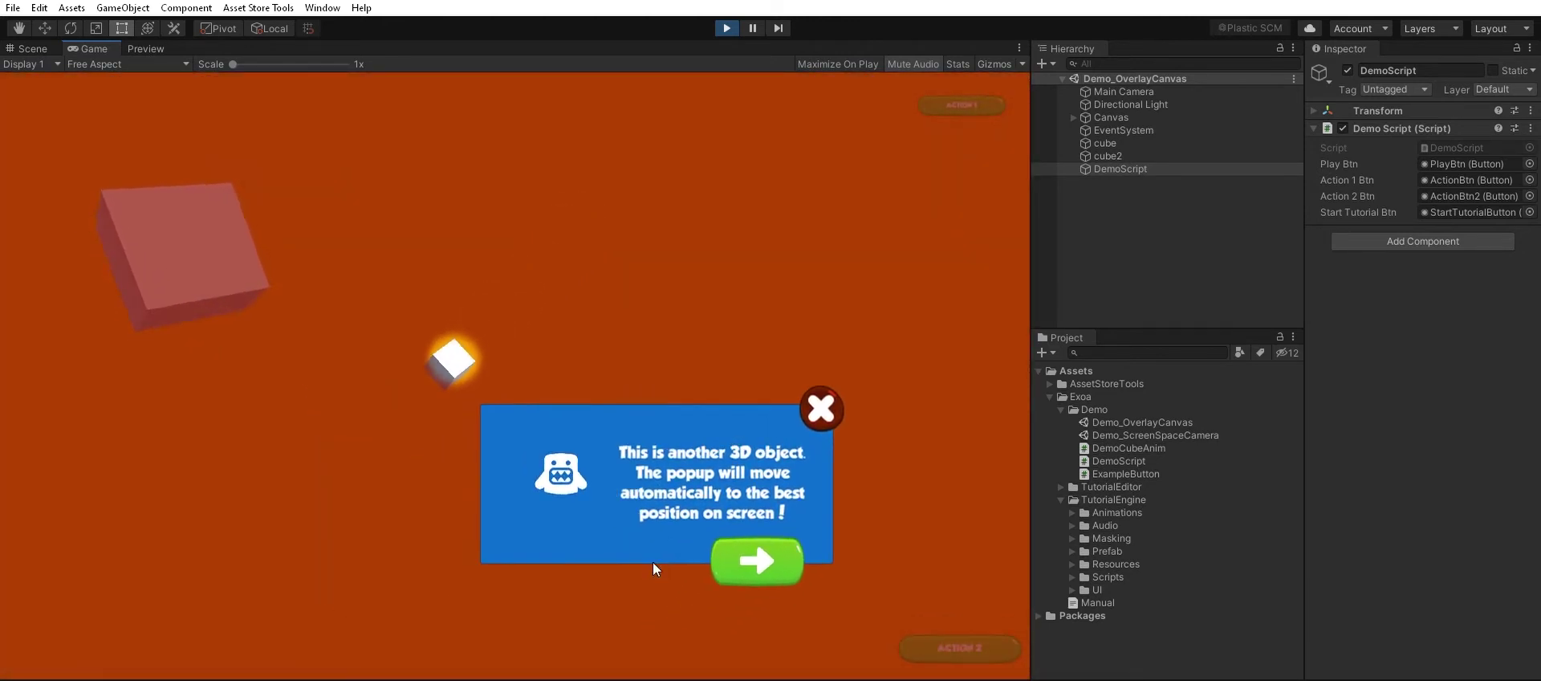
click(683, 416)
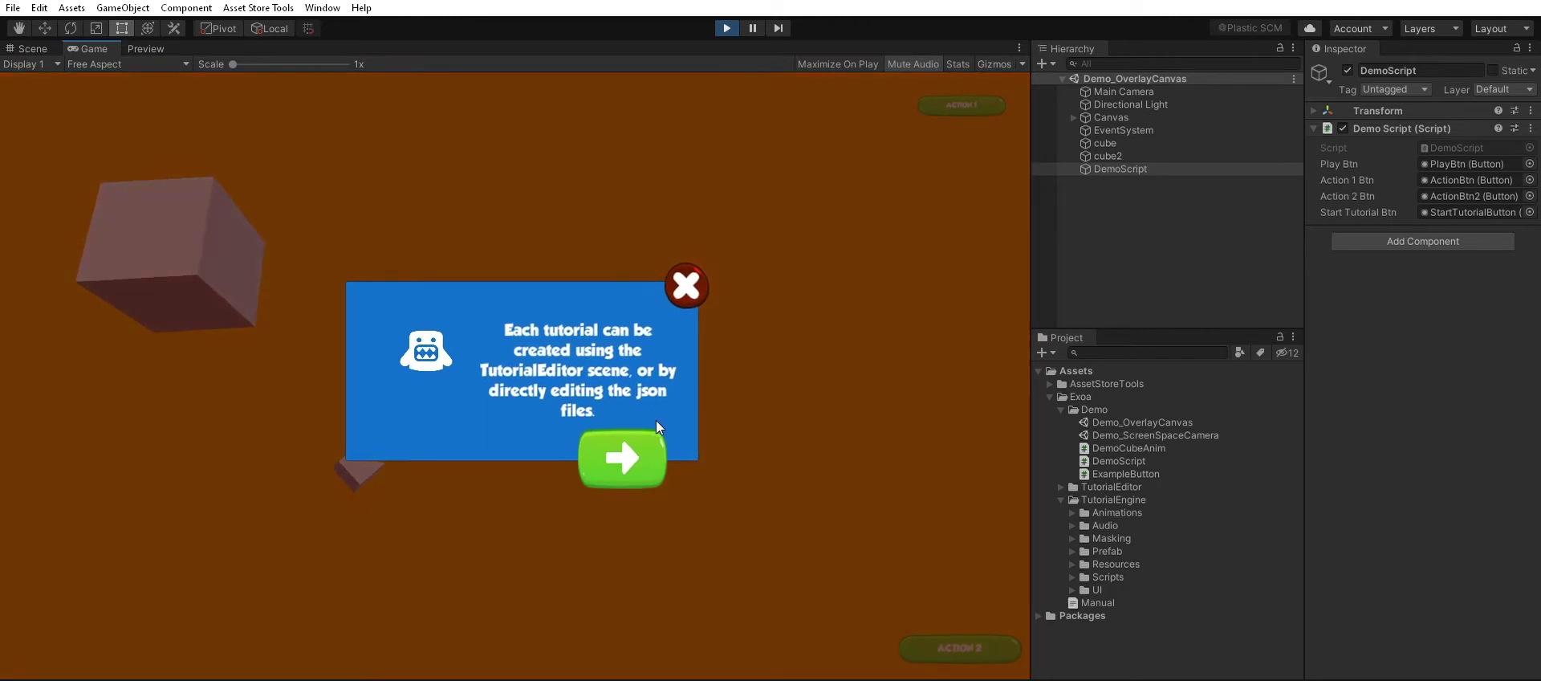
click(624, 464)
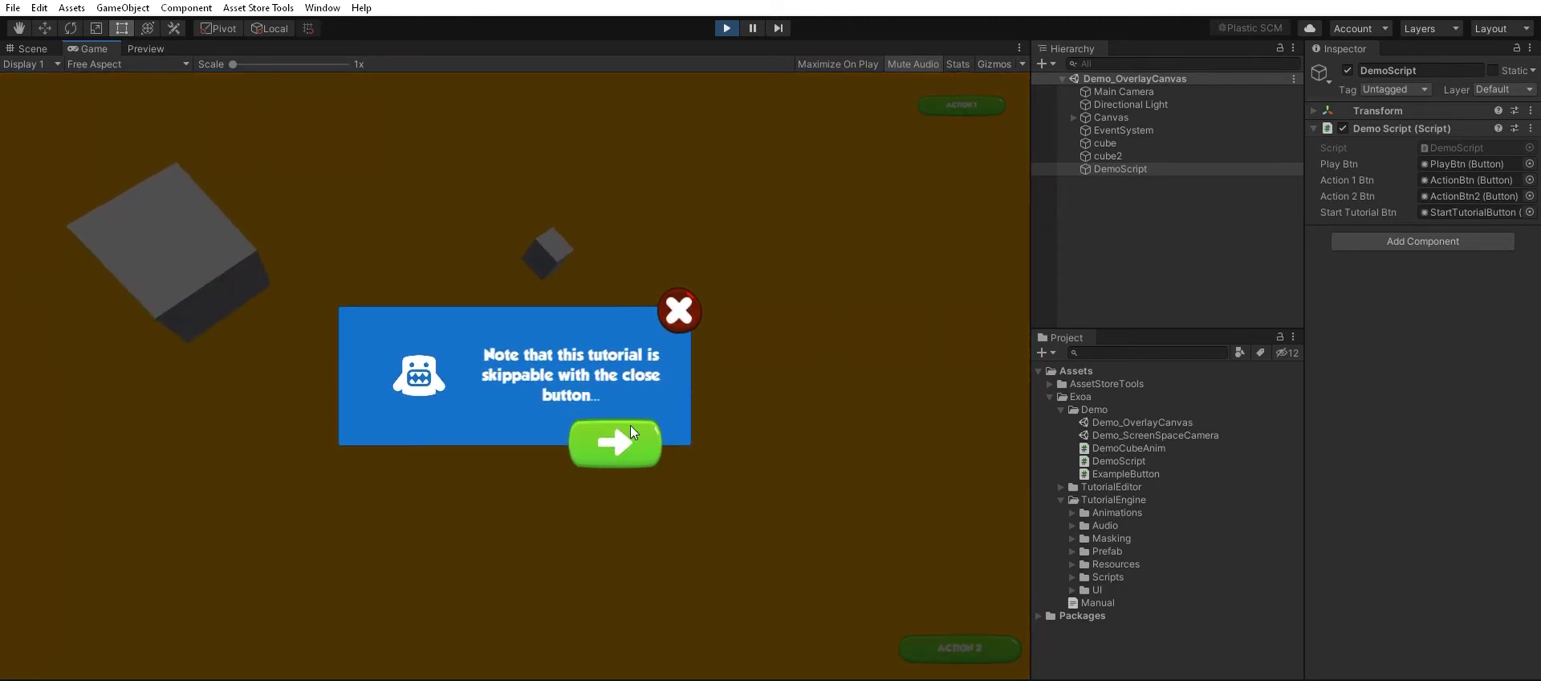
click(631, 434)
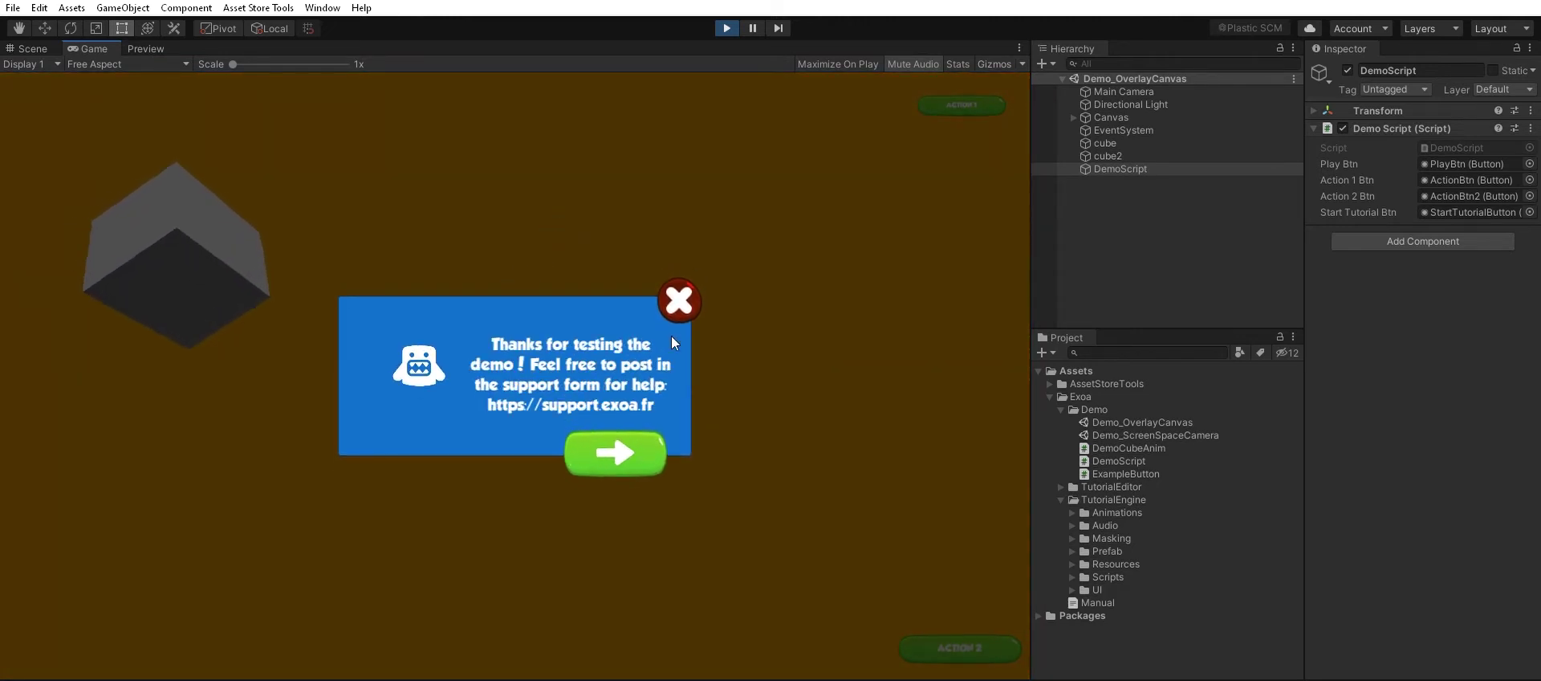
click(631, 436)
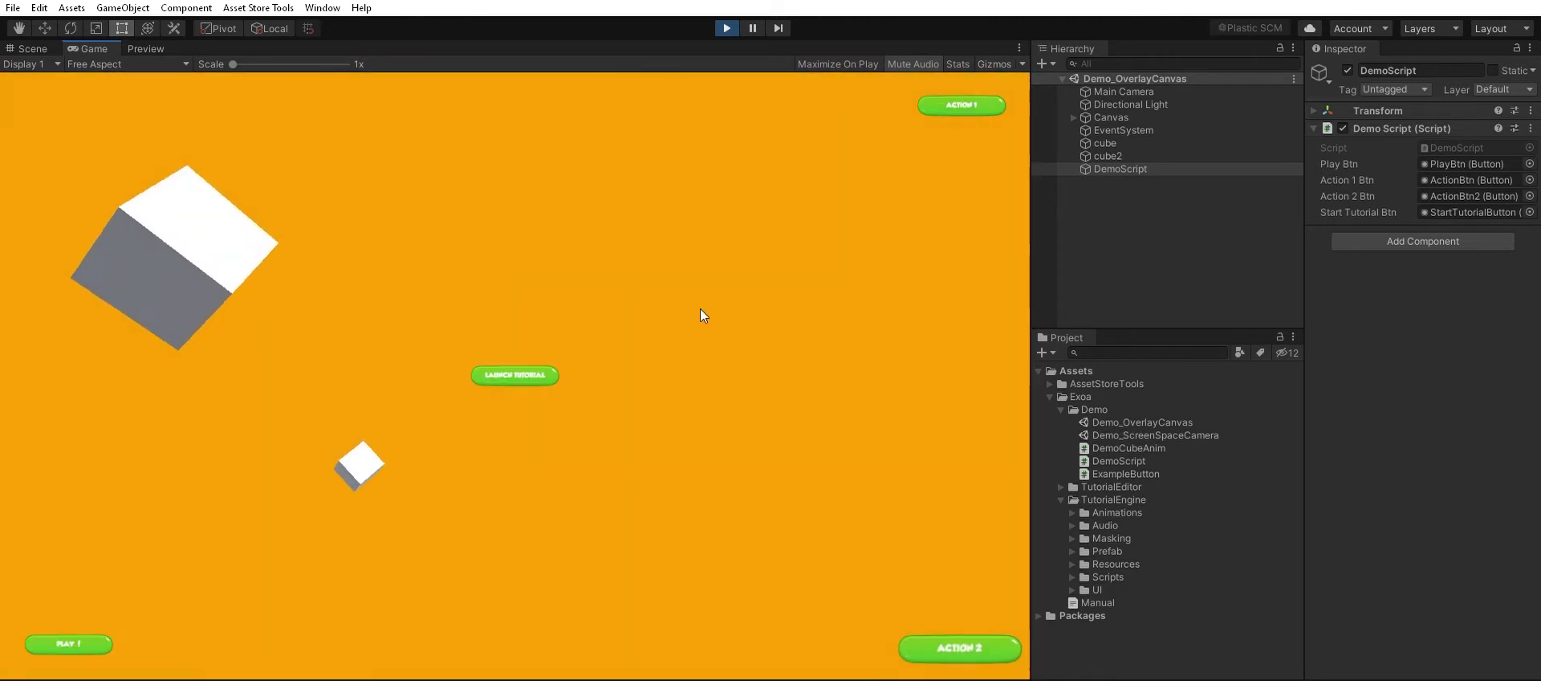
- Stop Play mode and open the TutorialEditor scene from the Exoa folder
click(730, 28)
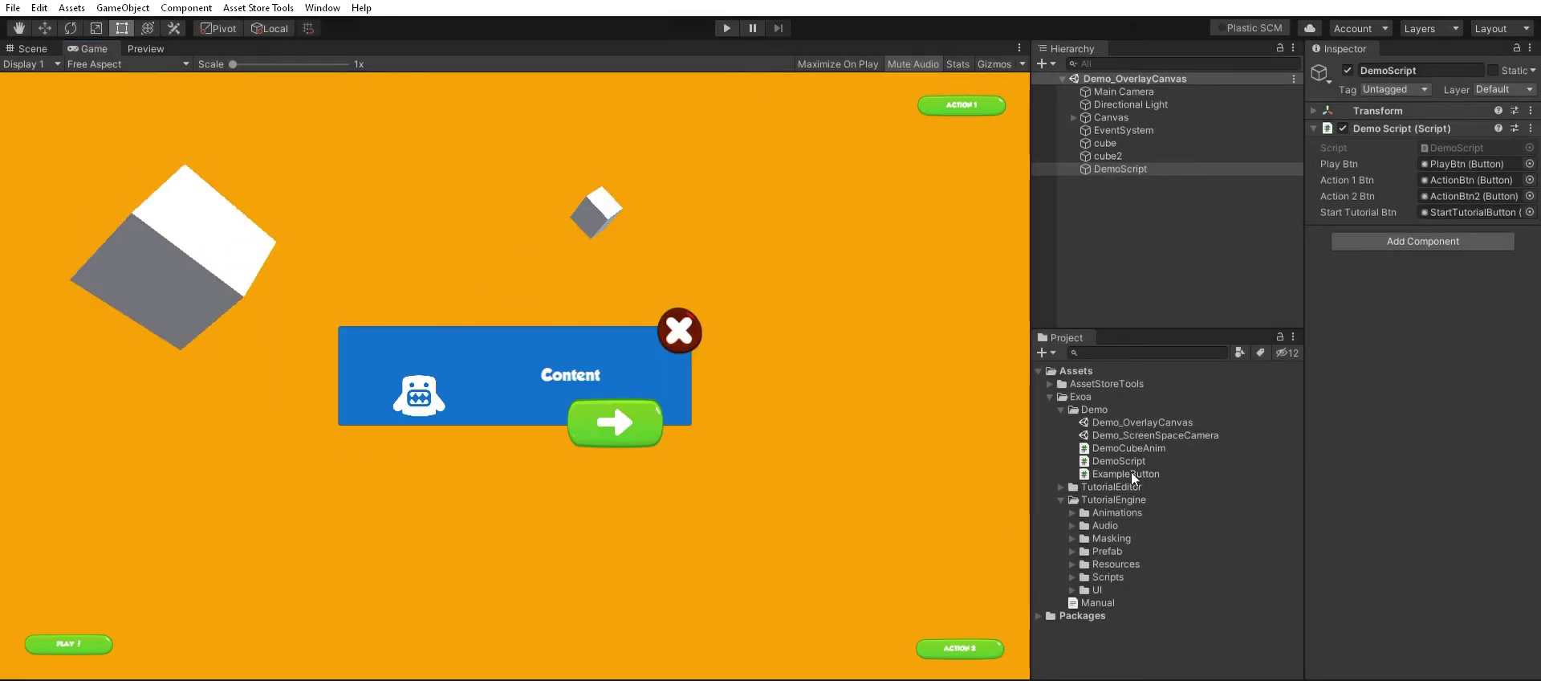
double_click(1123, 410)
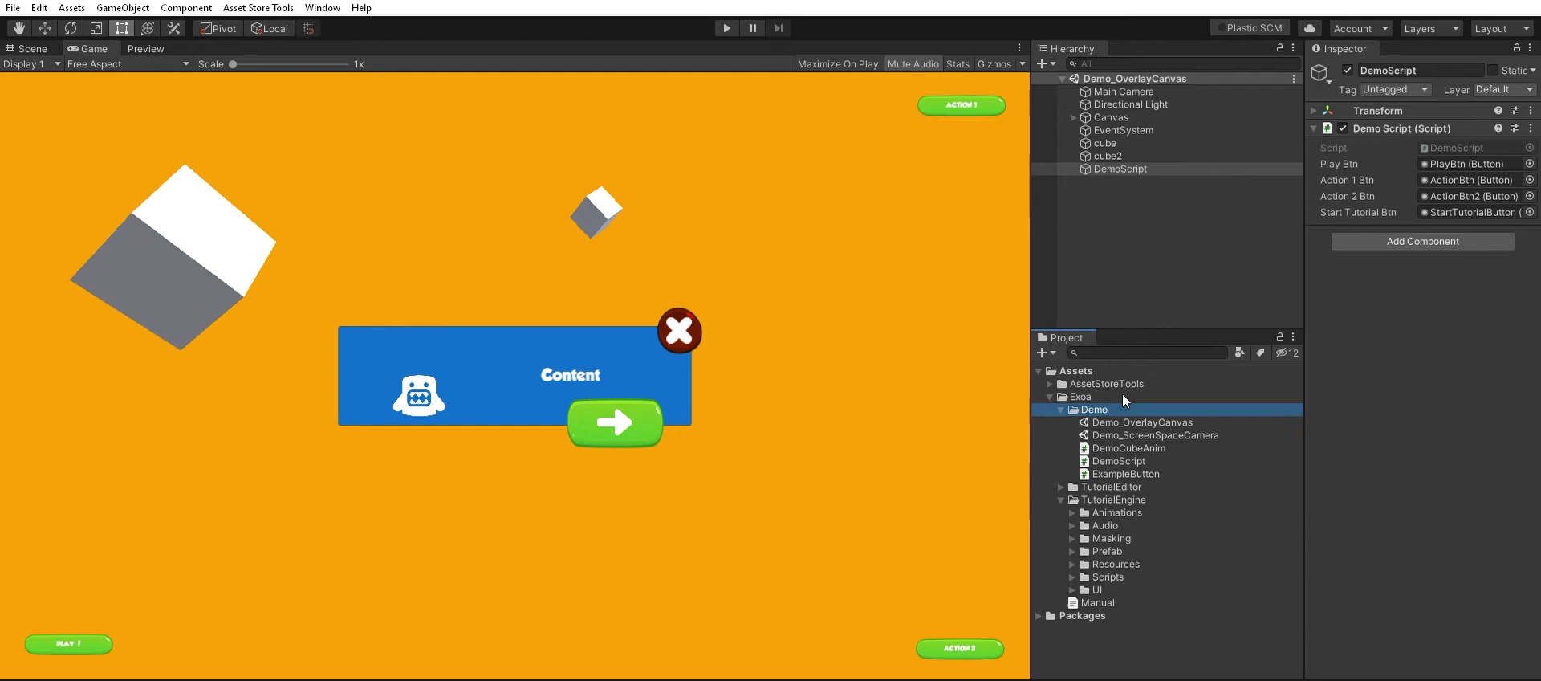
double_click(1118, 422)
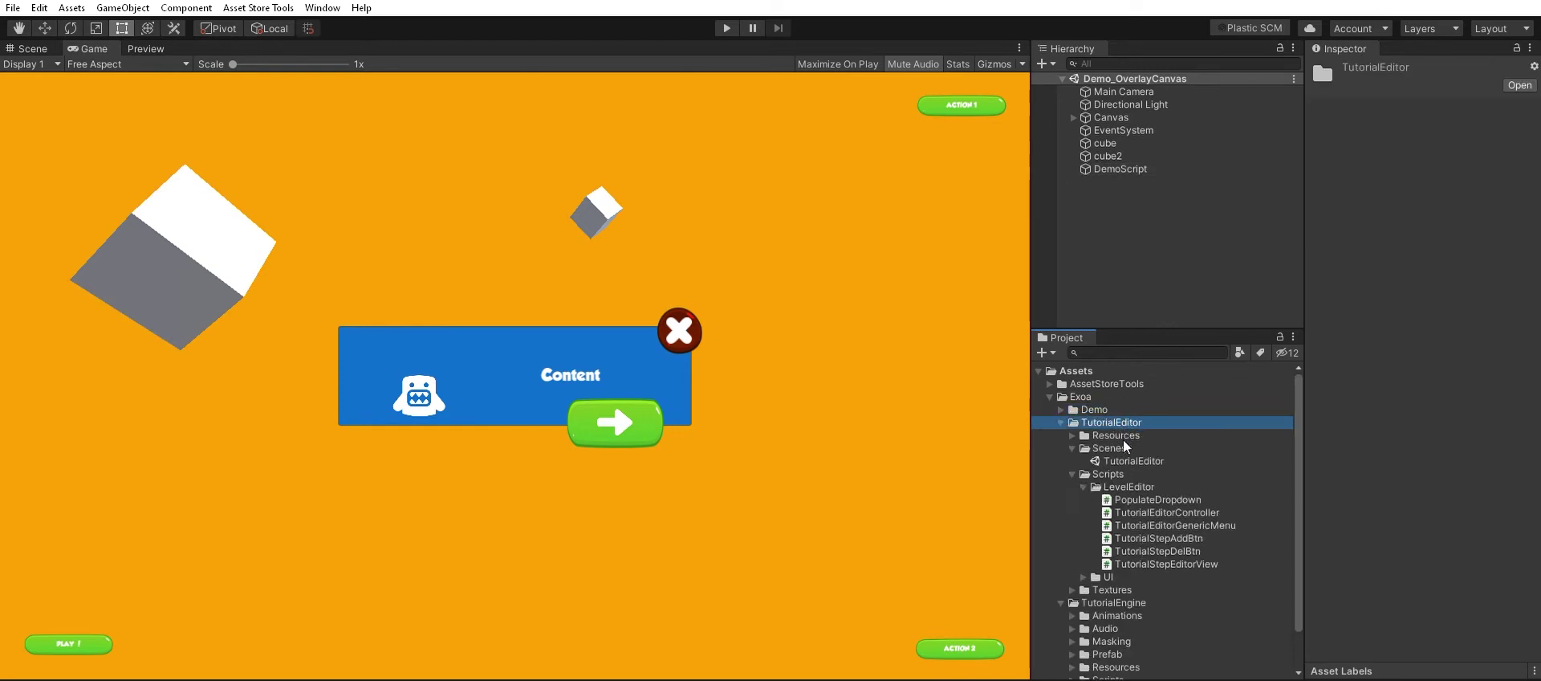
key(Down)
key(Down)
key(Down)
key(Return)
- Run TutorialEditor, browse tutorial 1.1's steps, then stop and create a new empty scene
click(724, 24)
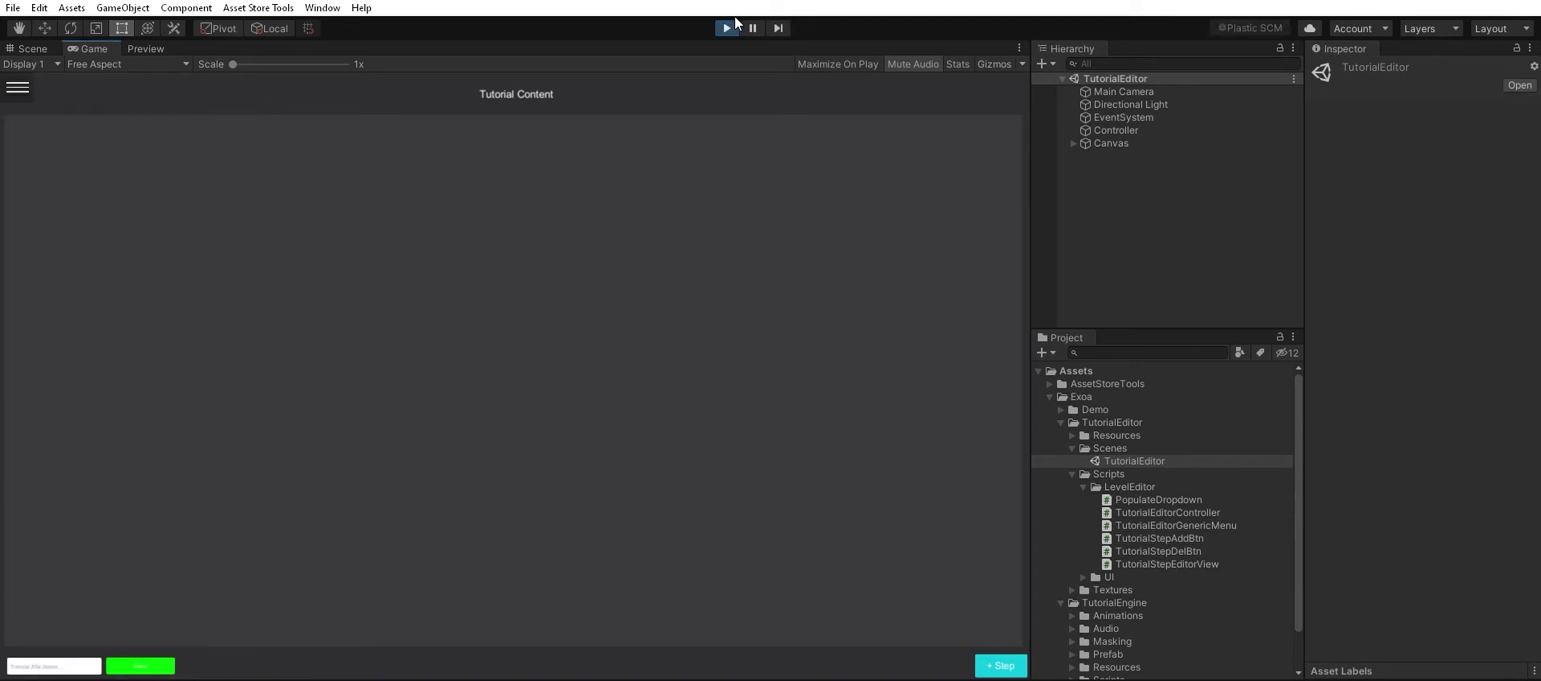
click(24, 84)
click(53, 117)
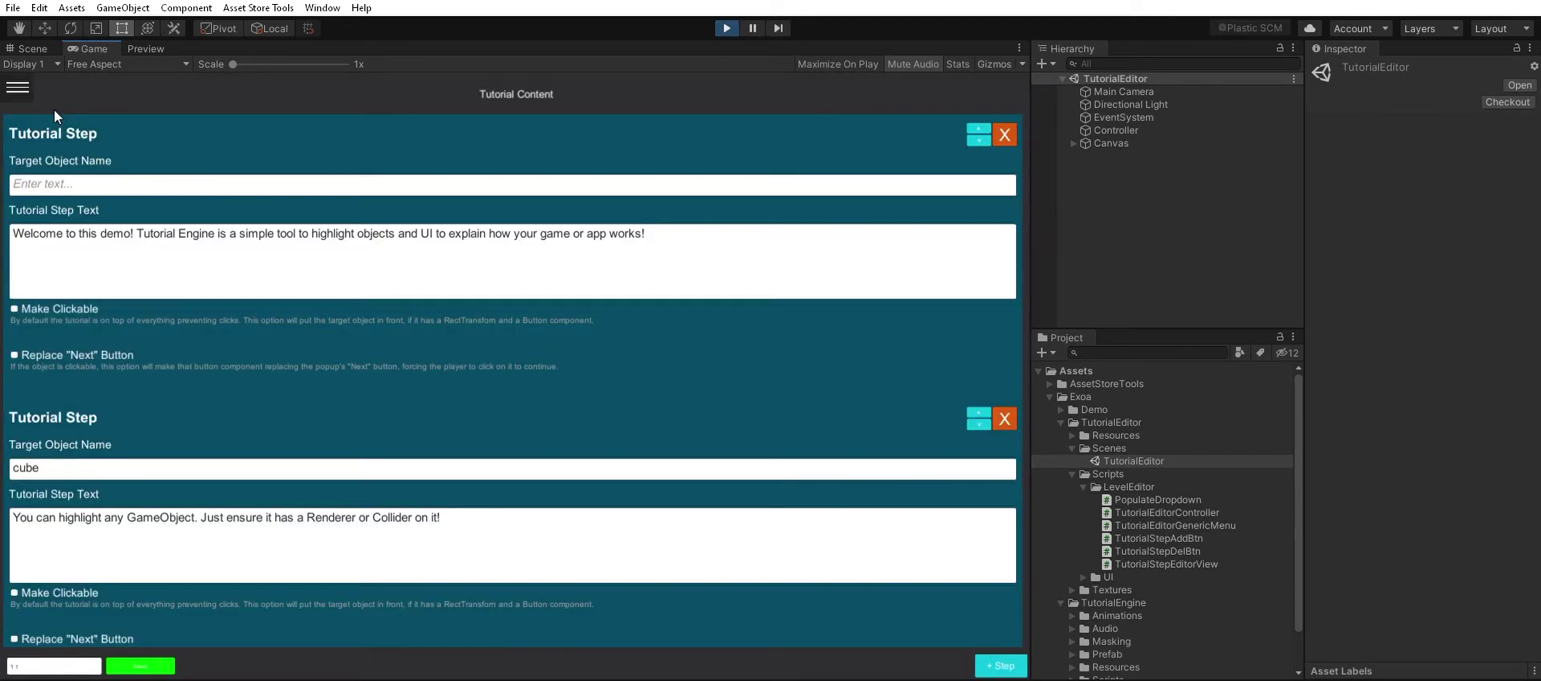
scroll(401, 231, down, 3)
scroll(400, 230, down, 2)
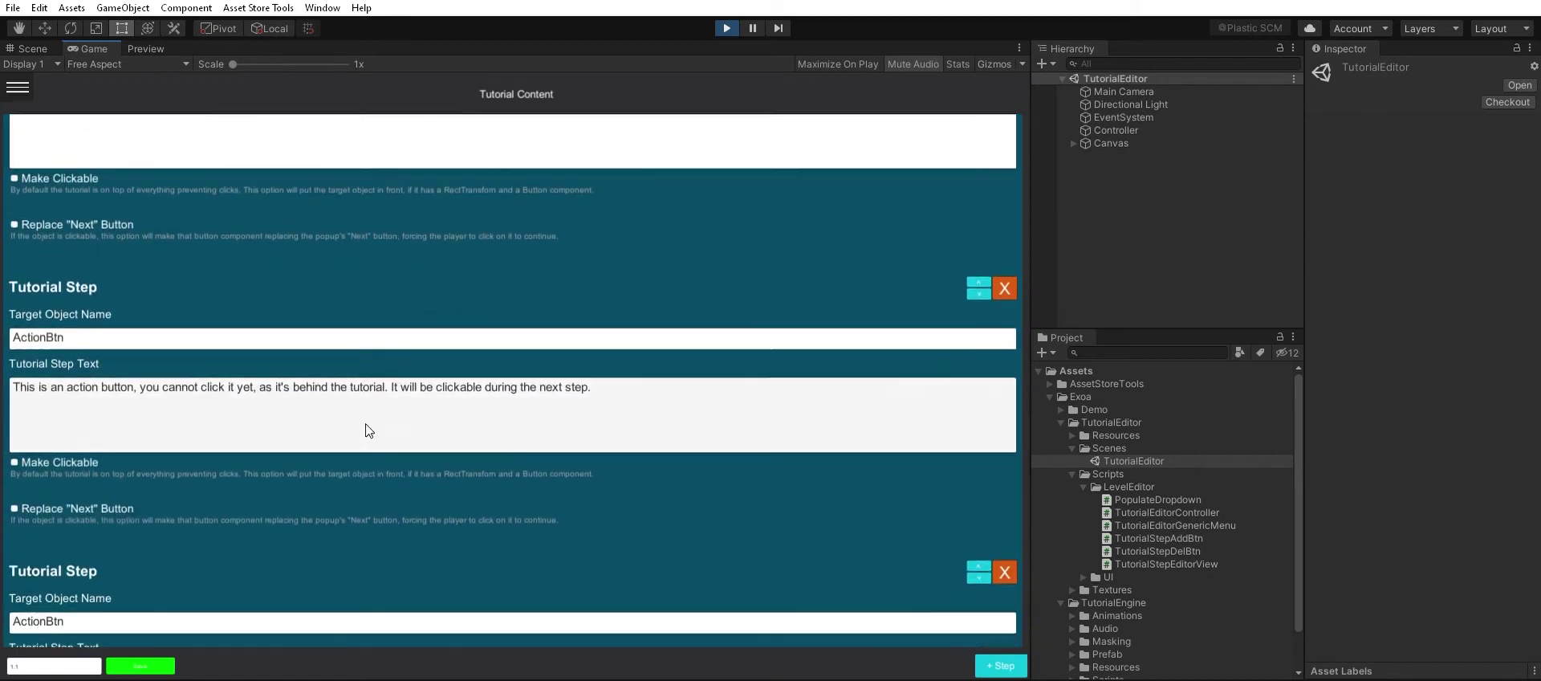
scroll(341, 481, down, 1)
scroll(533, 275, down, 5)
scroll(689, 423, down, 2)
scroll(688, 423, down, 2)
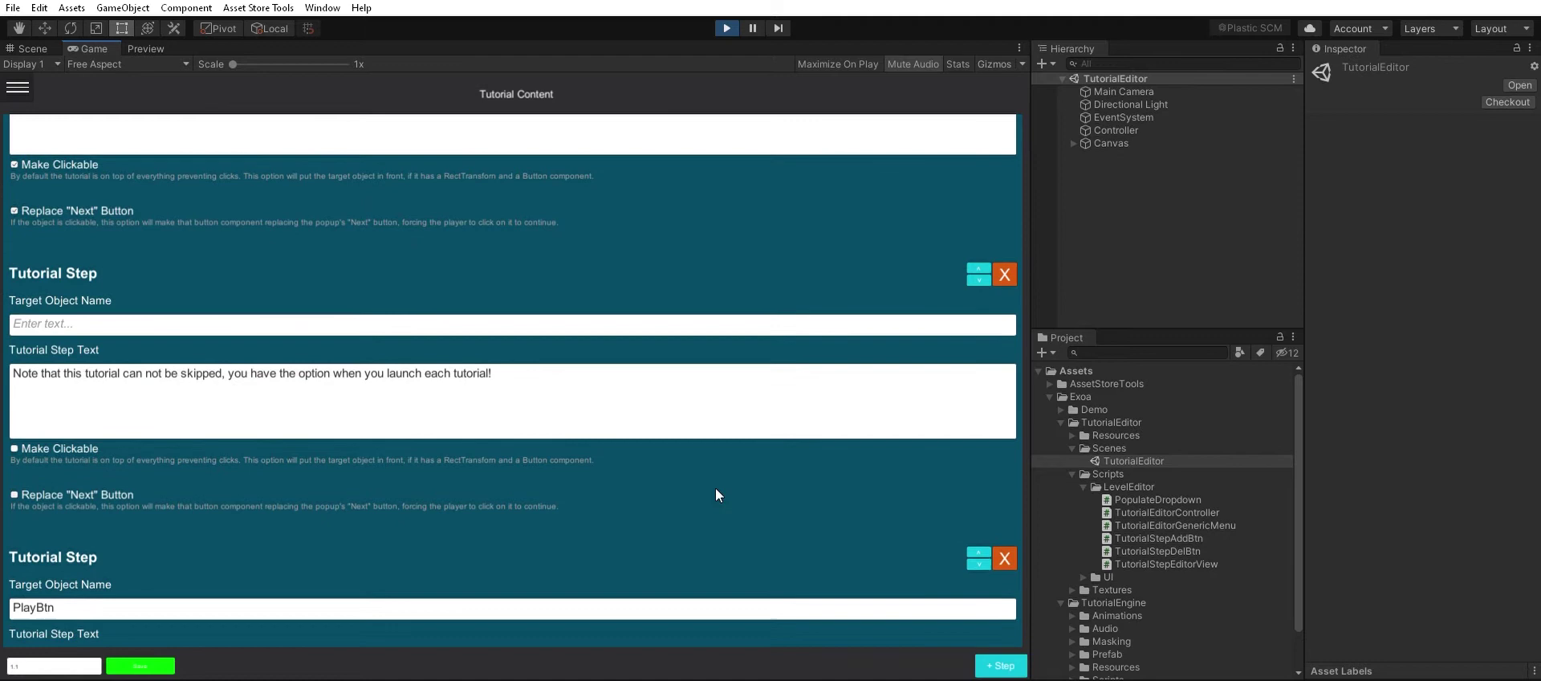
scroll(715, 488, down, 3)
scroll(771, 247, up, 10)
scroll(739, 414, up, 5)
scroll(729, 239, up, 5)
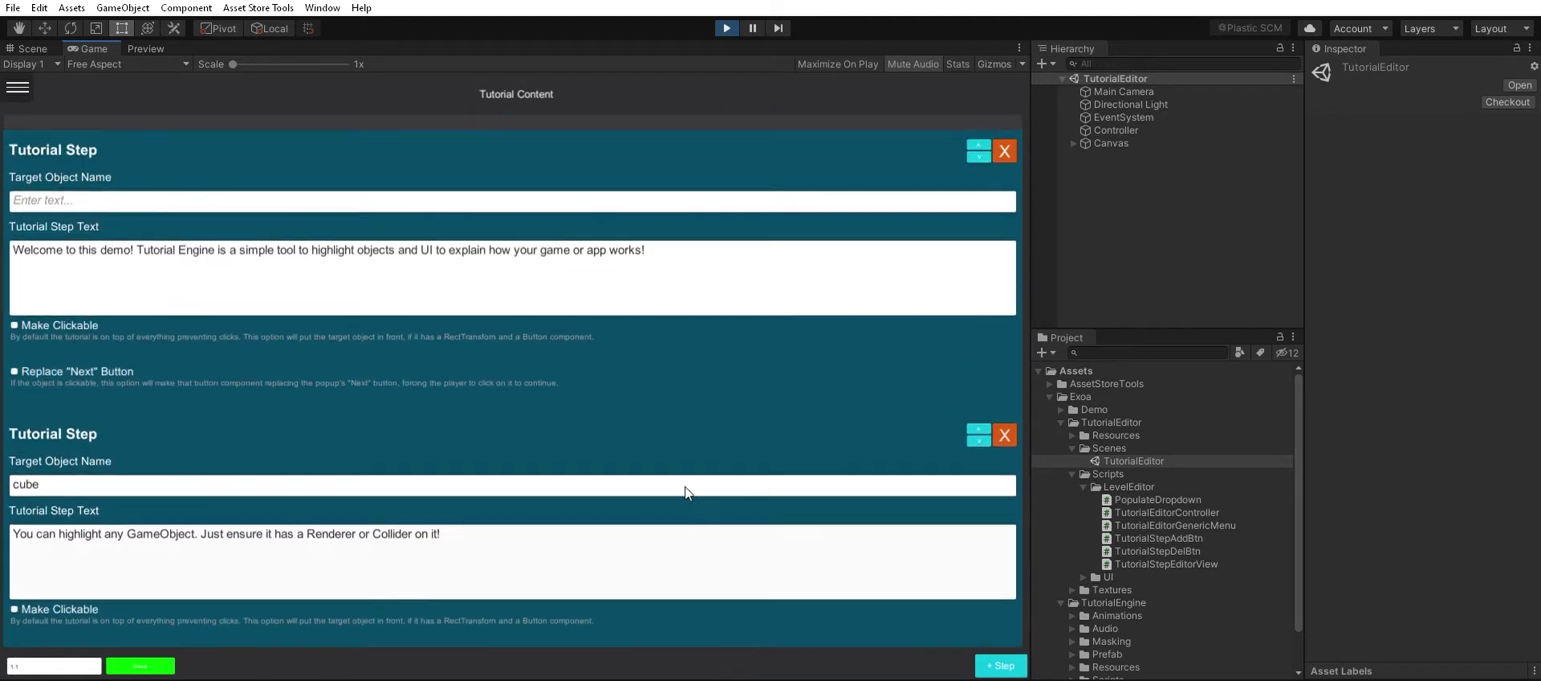
click(728, 26)
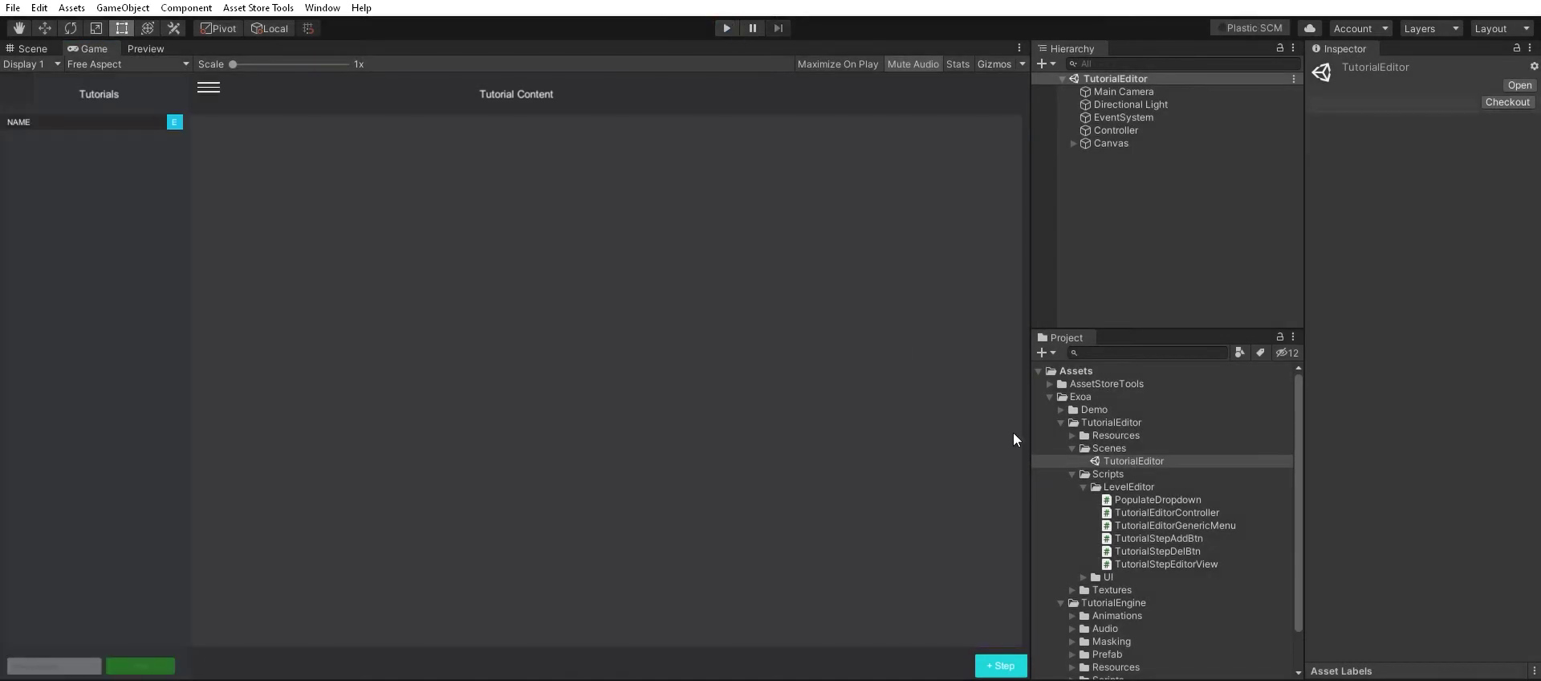
key(ctrl+n)
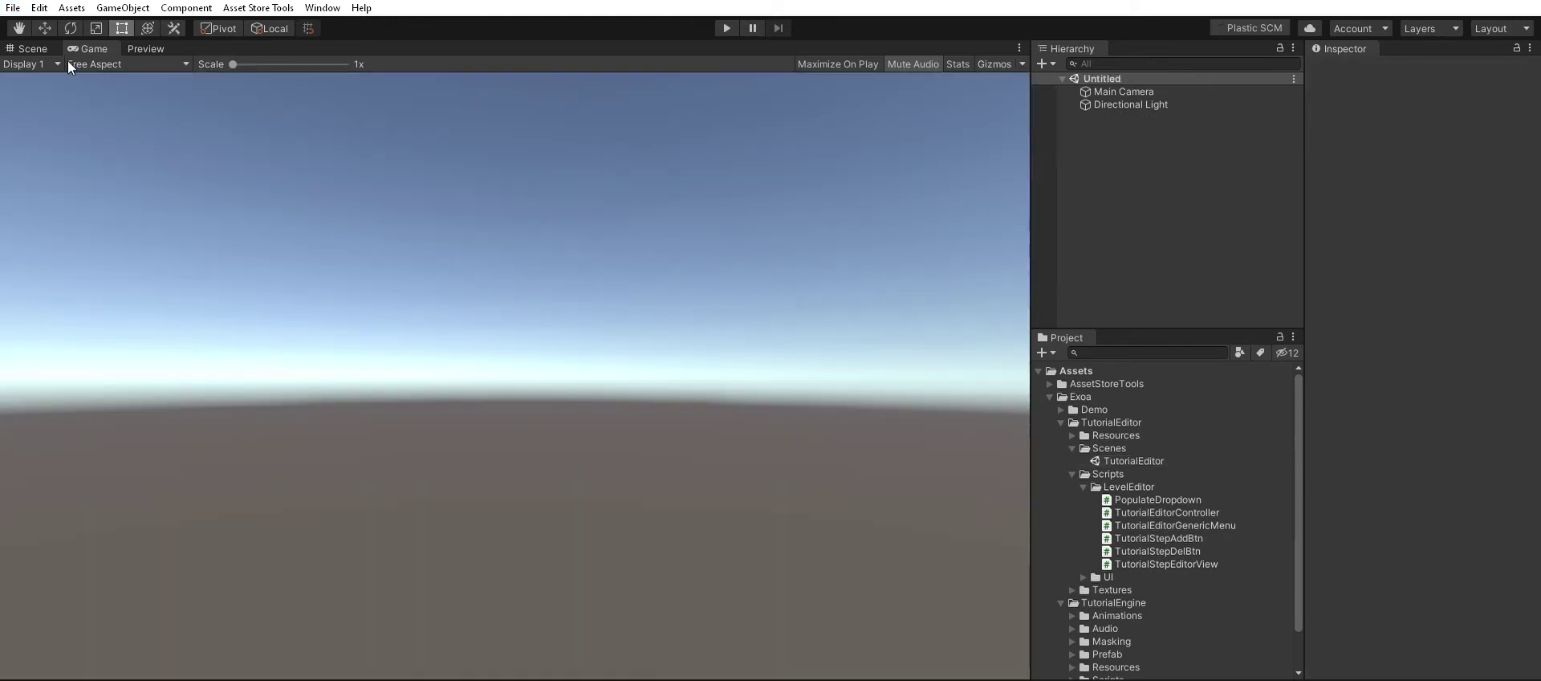
- Add a Cube object to the Untitled scene through the Hierarchy
click(1113, 138)
key(ctrl+v)
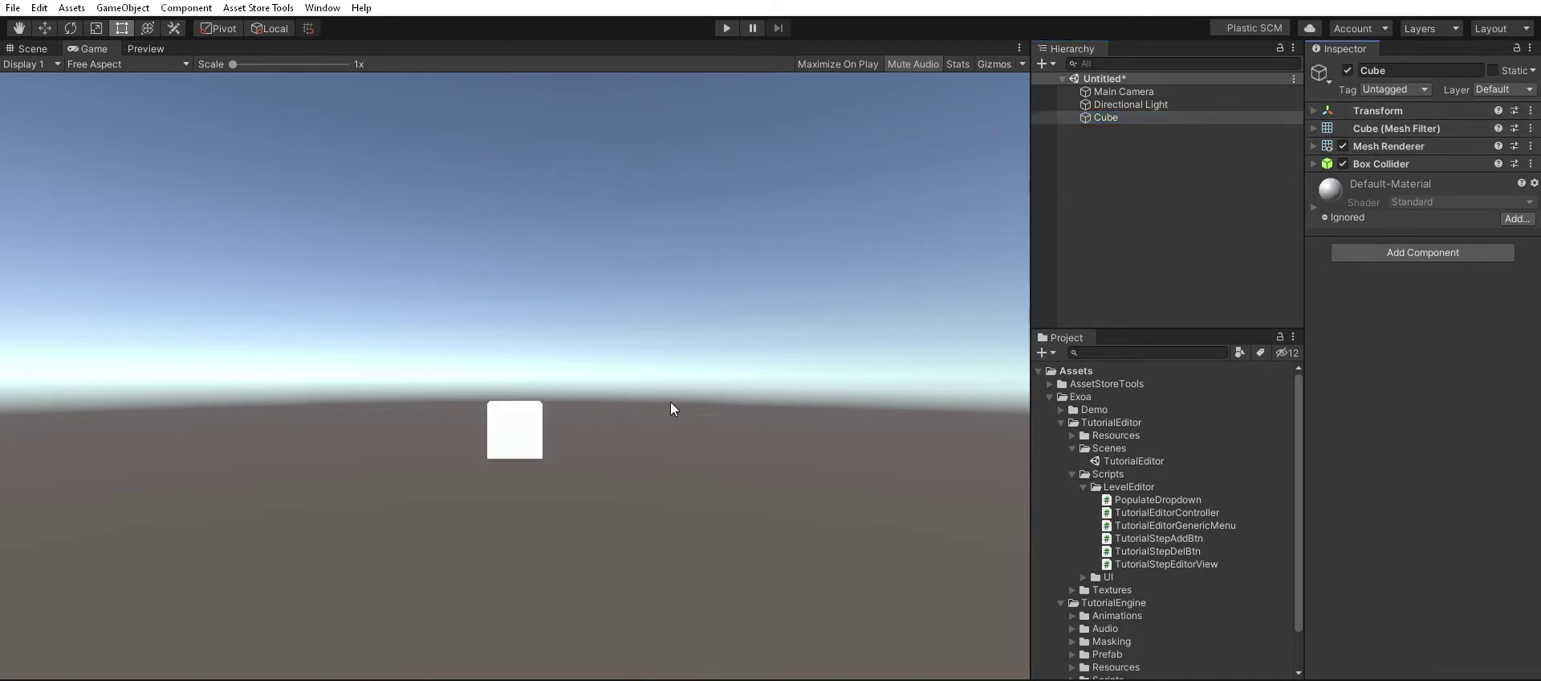
- Set the cube's X position to 5 and rename it Cube1
click(1389, 110)
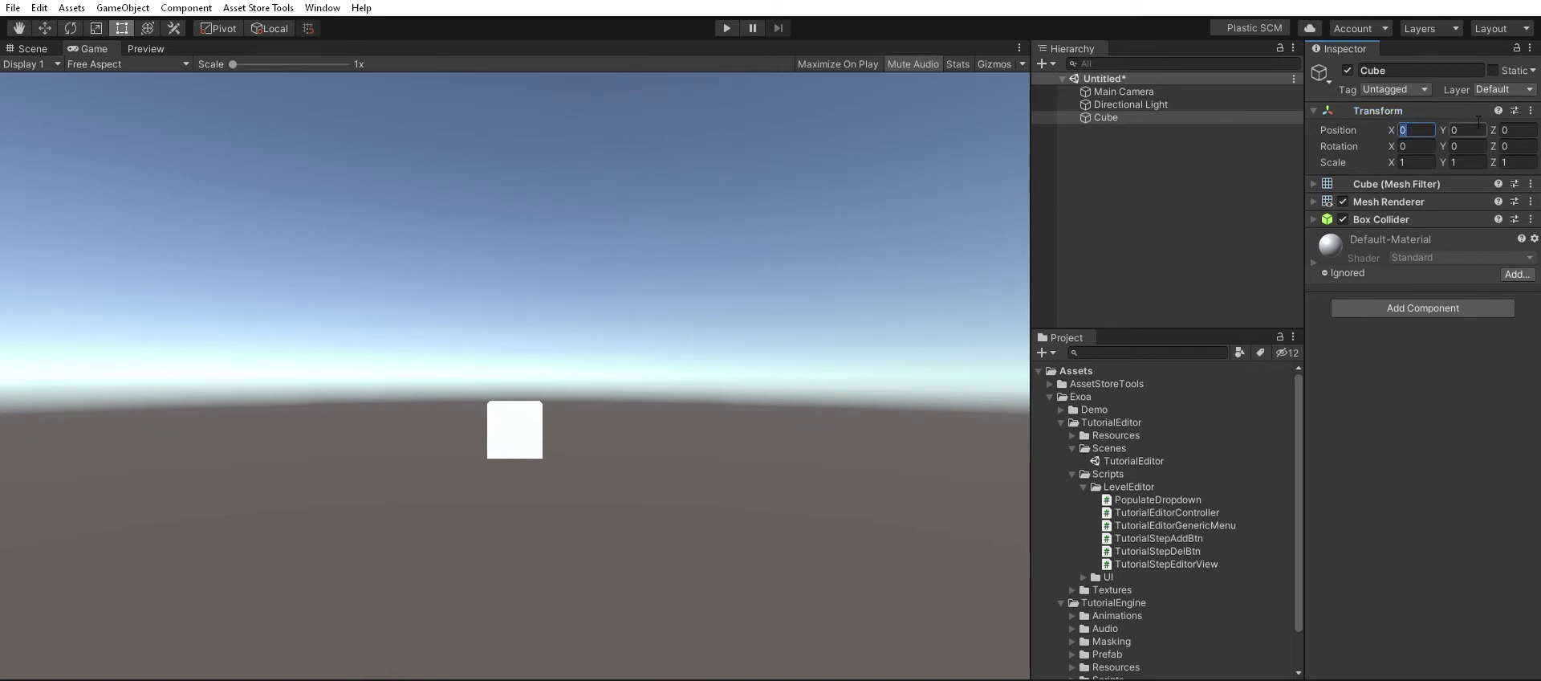
text(10)
double_click(1428, 126)
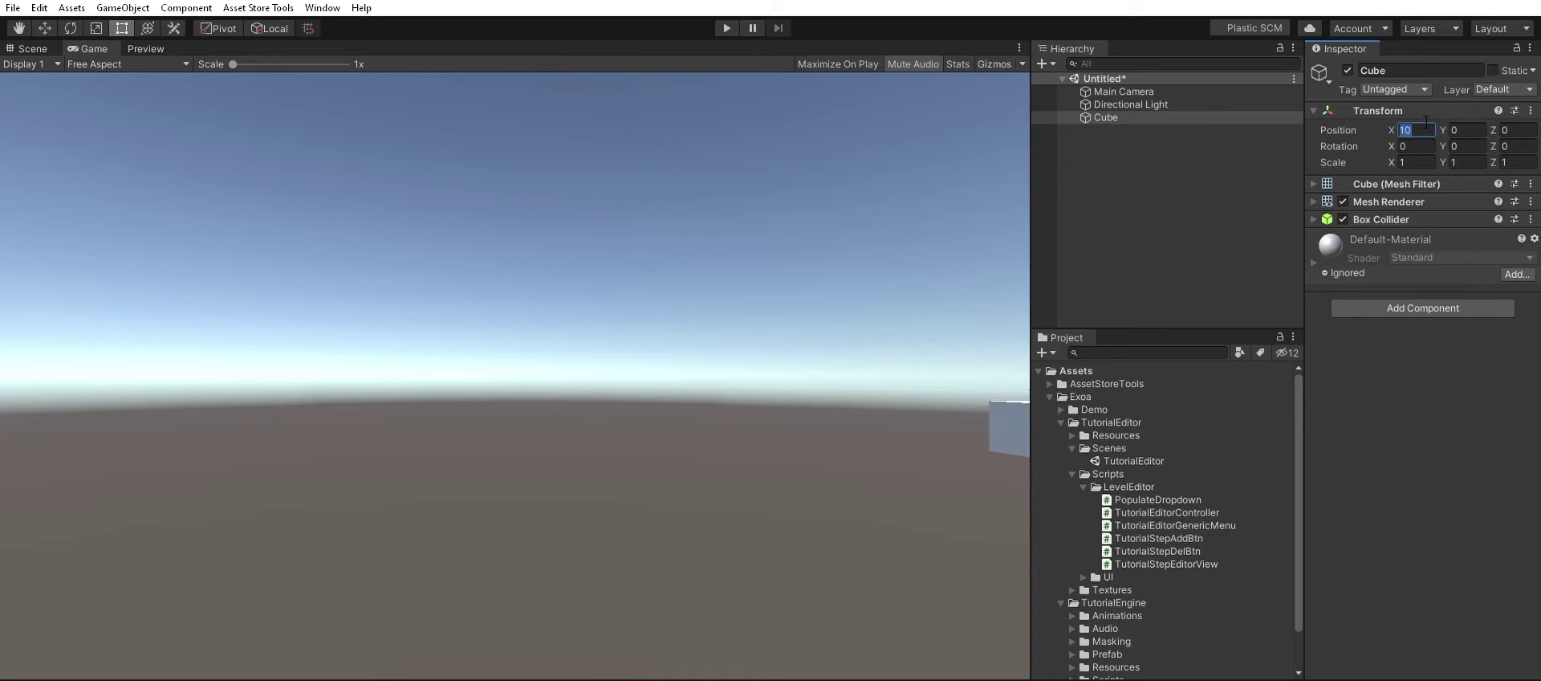
text(5)
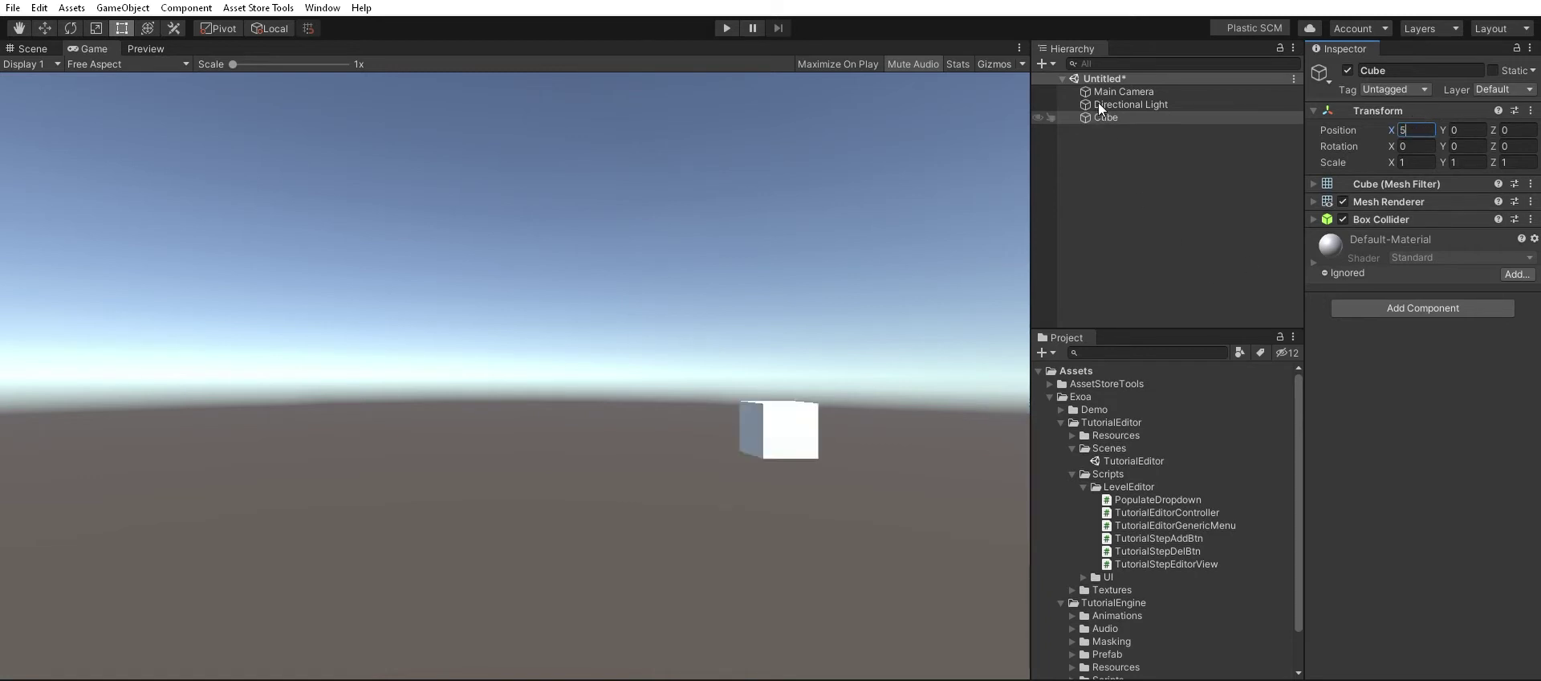
click(1099, 104)
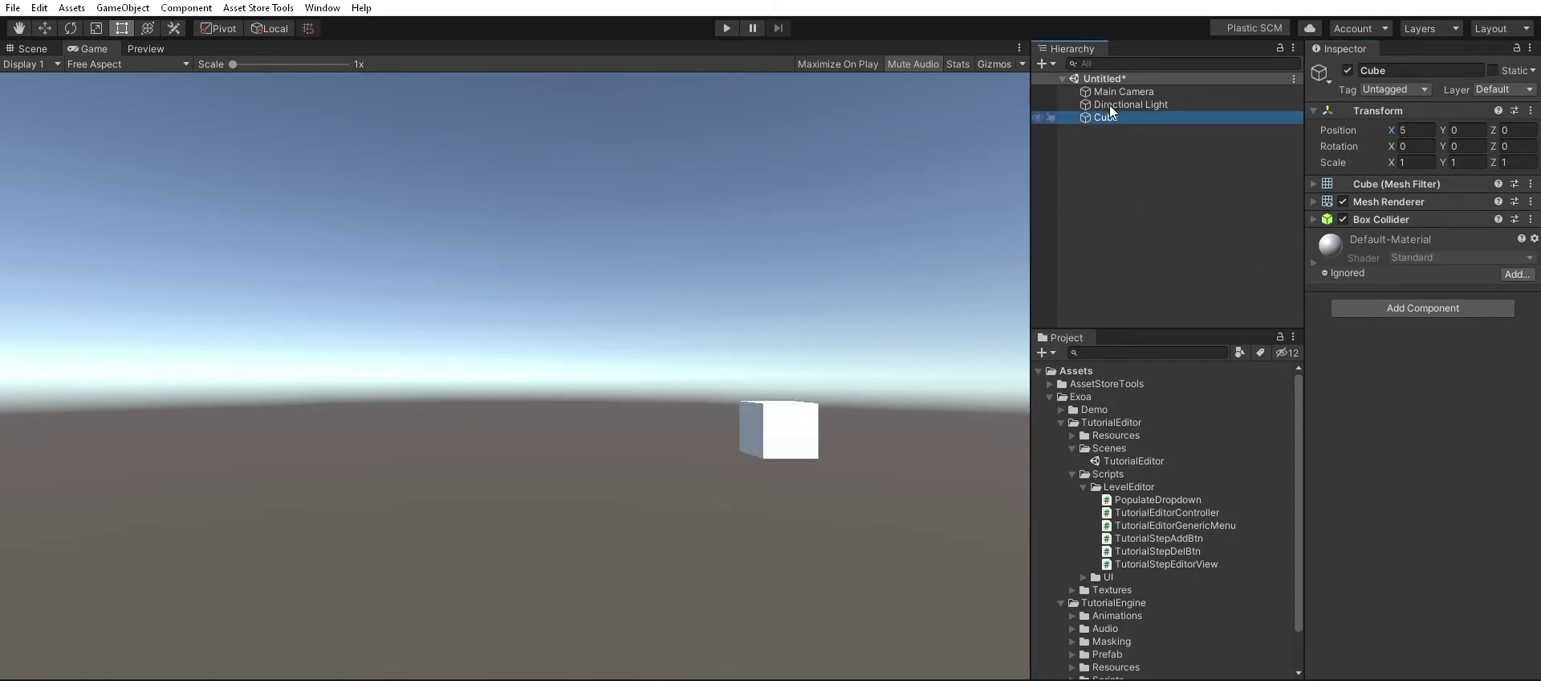
key(F2)
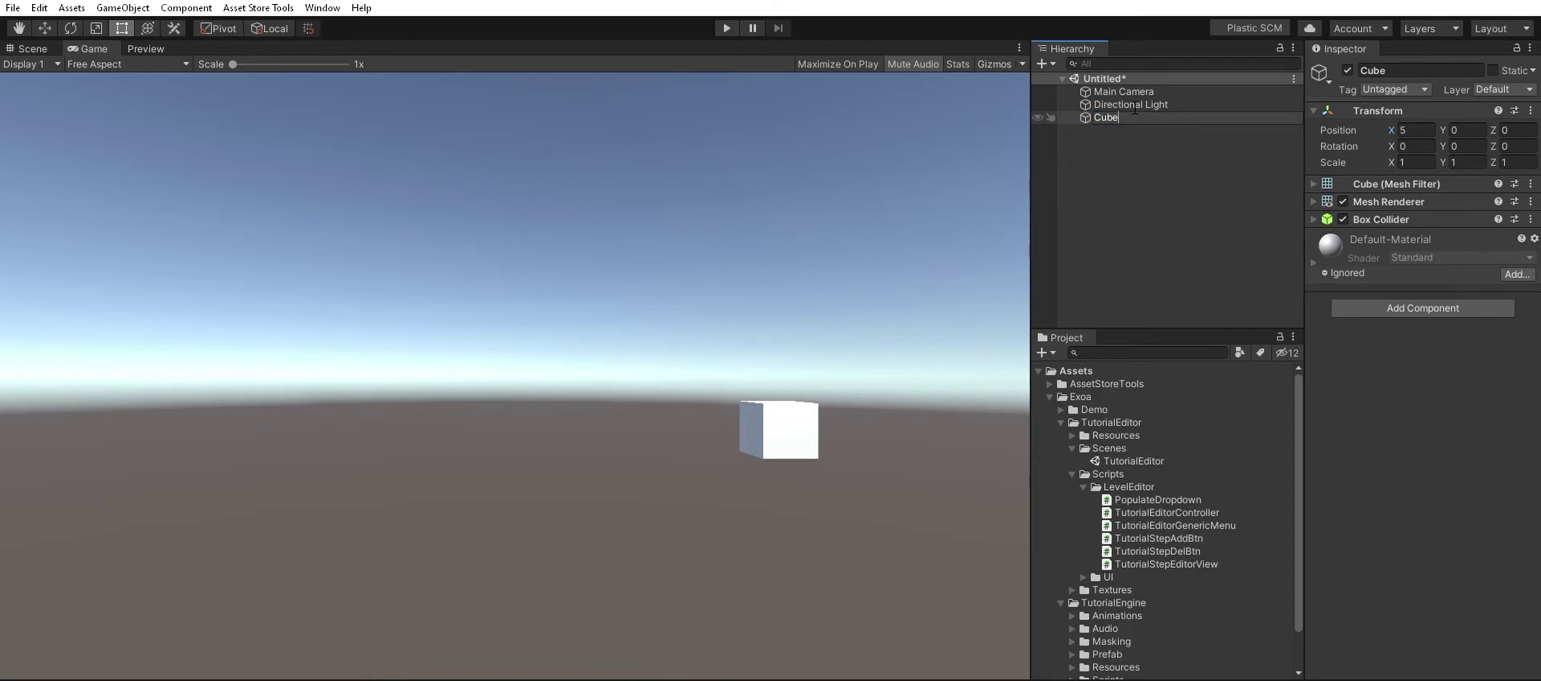
text(1)
key(Return)
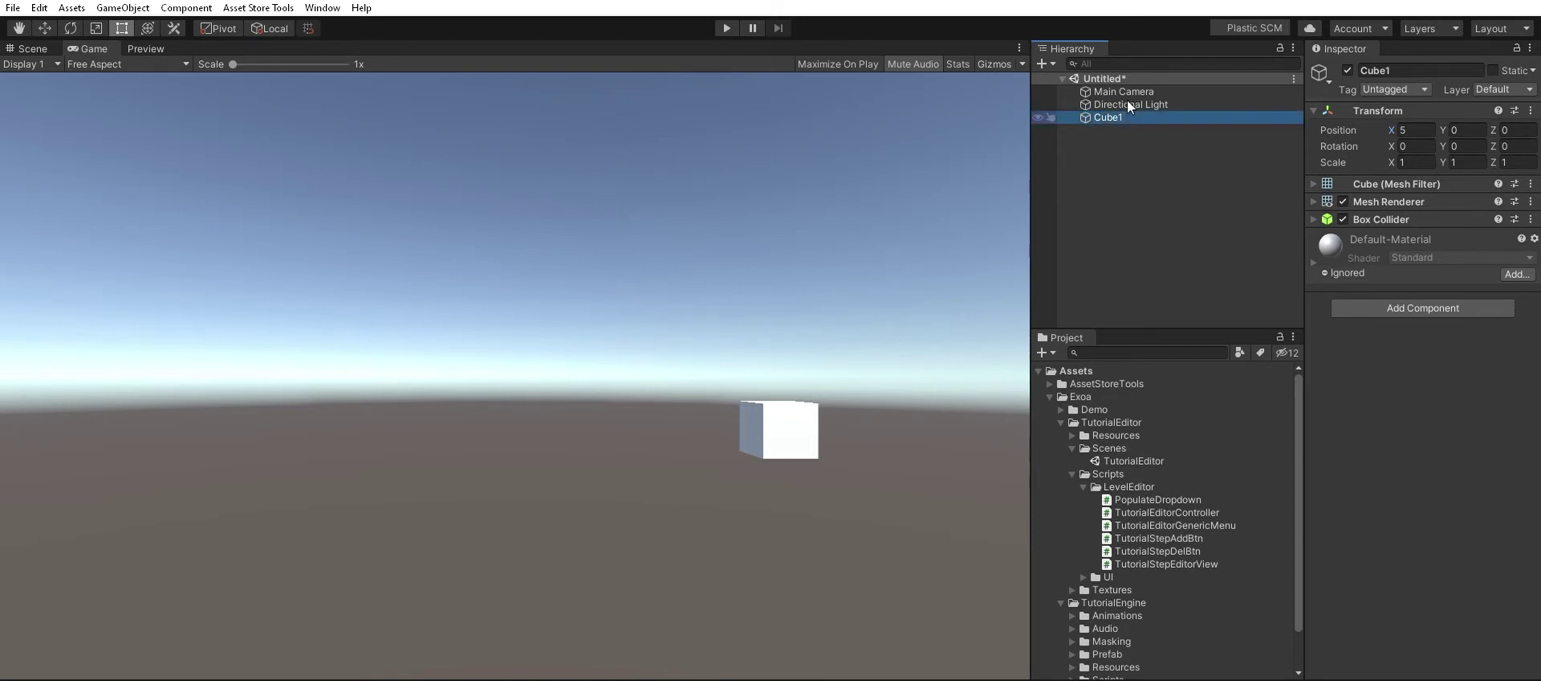
- Duplicate it into Cube2 and Cube3, moving Cube3 to X -5
key(ctrl+d)
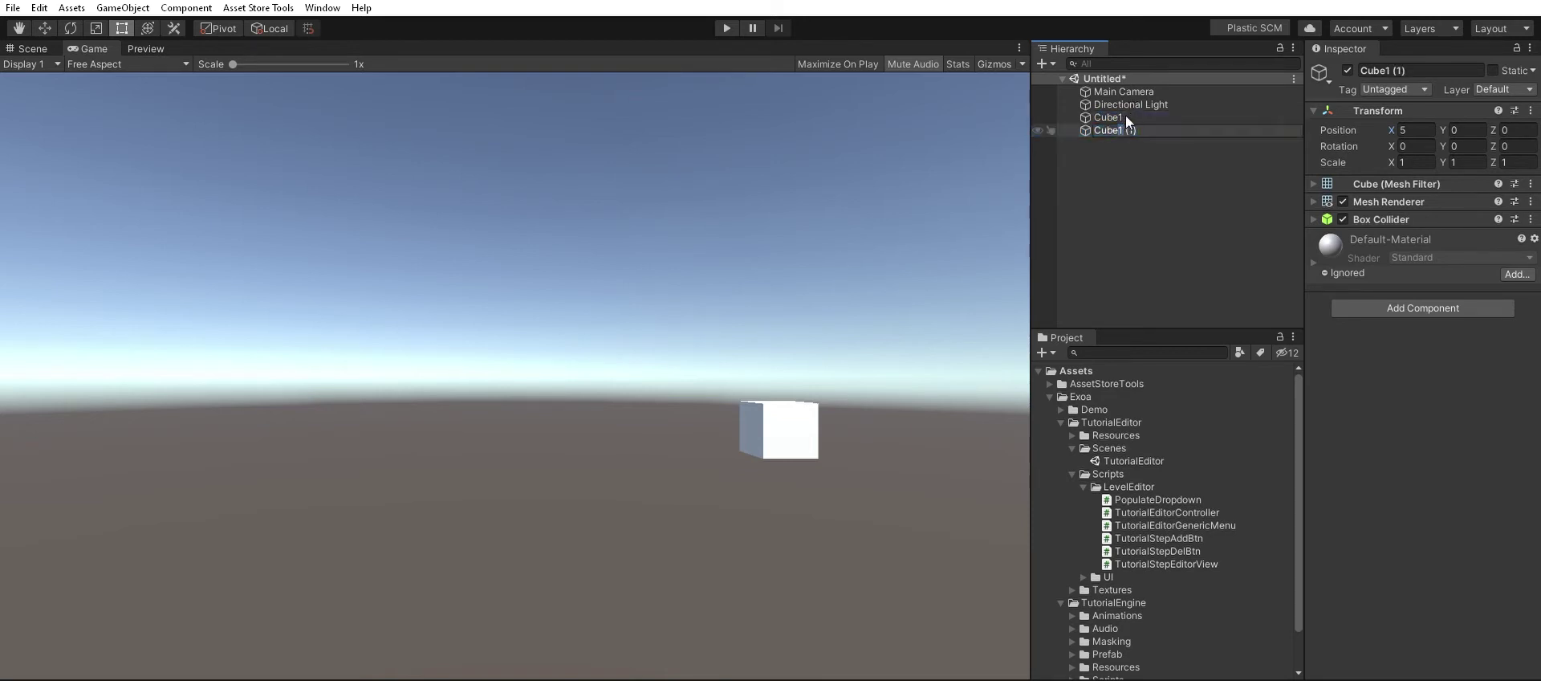
text(2)
key(Return)
text(0)
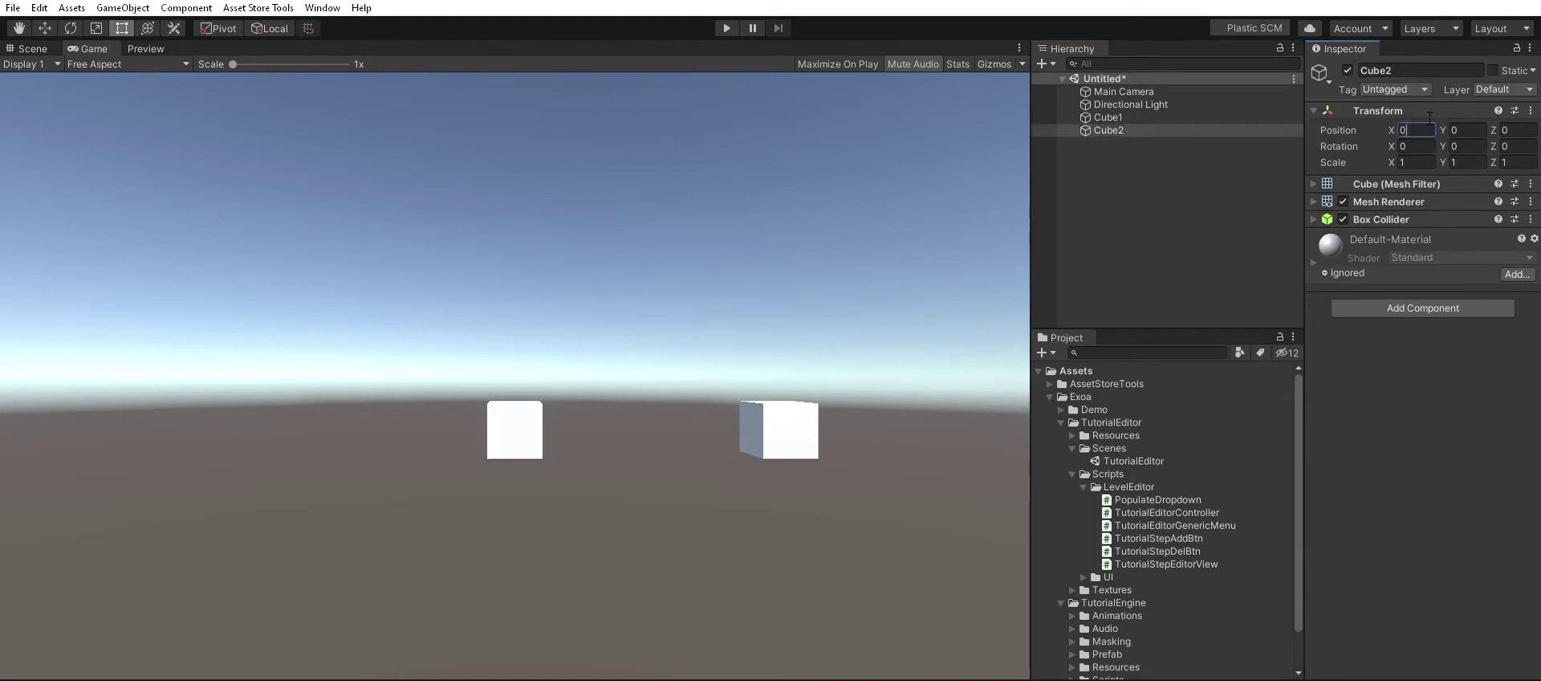
key(ctrl+d)
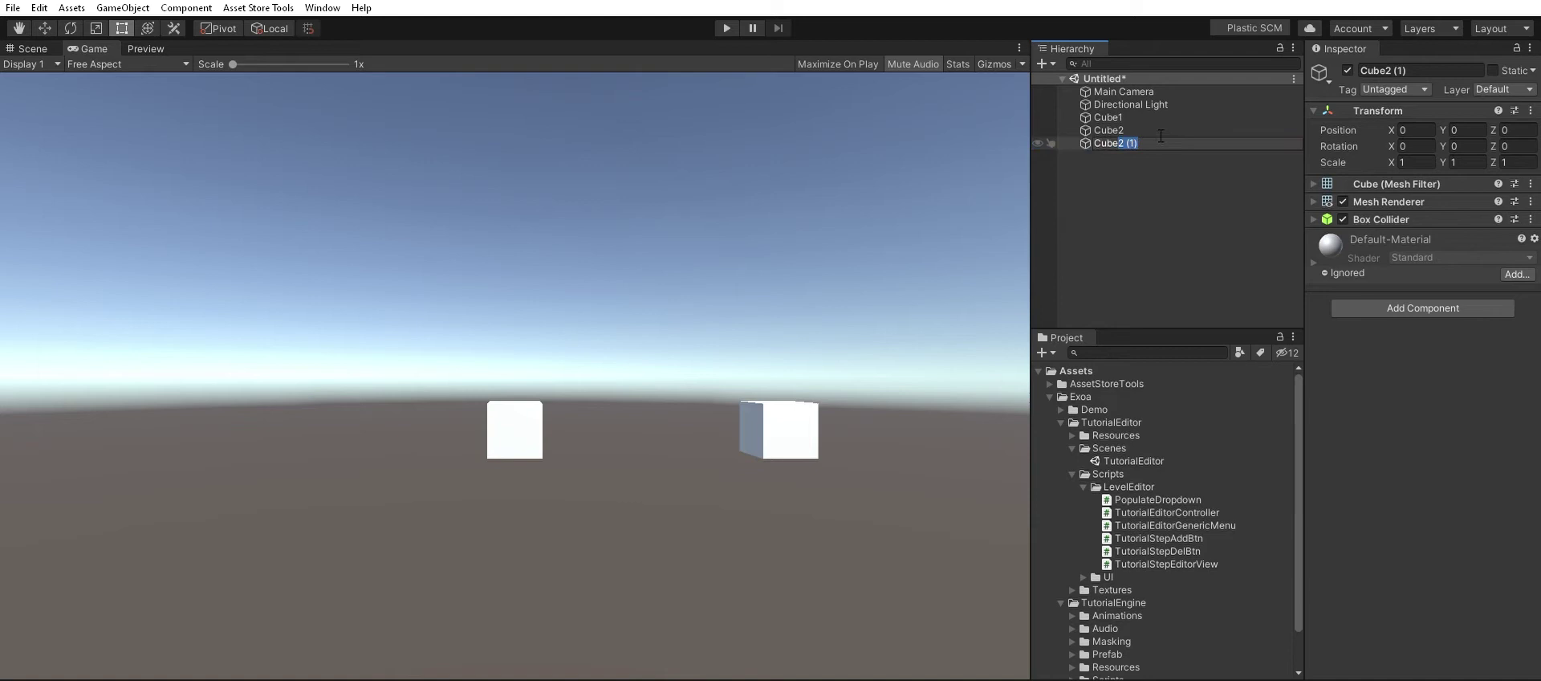
text(3)
key(Return)
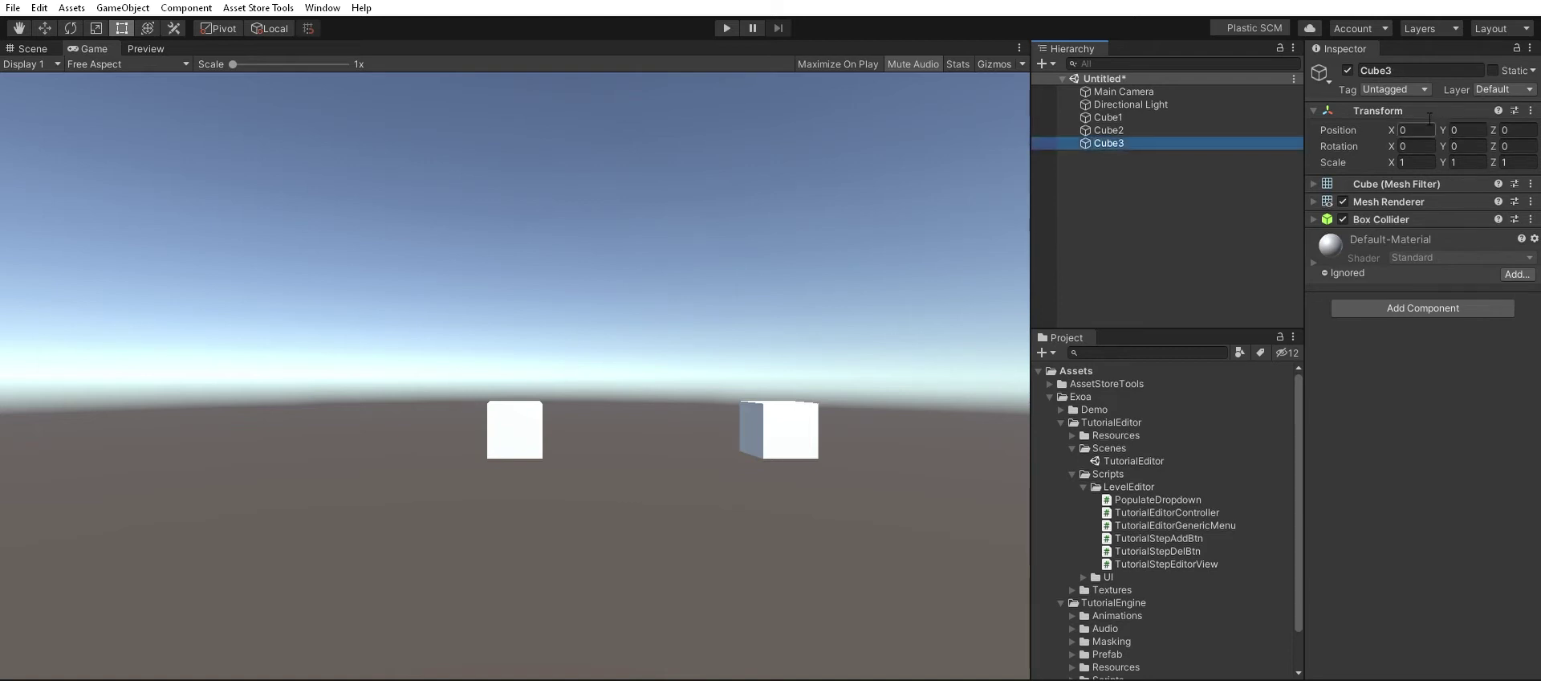
click(1430, 124)
text(-5)
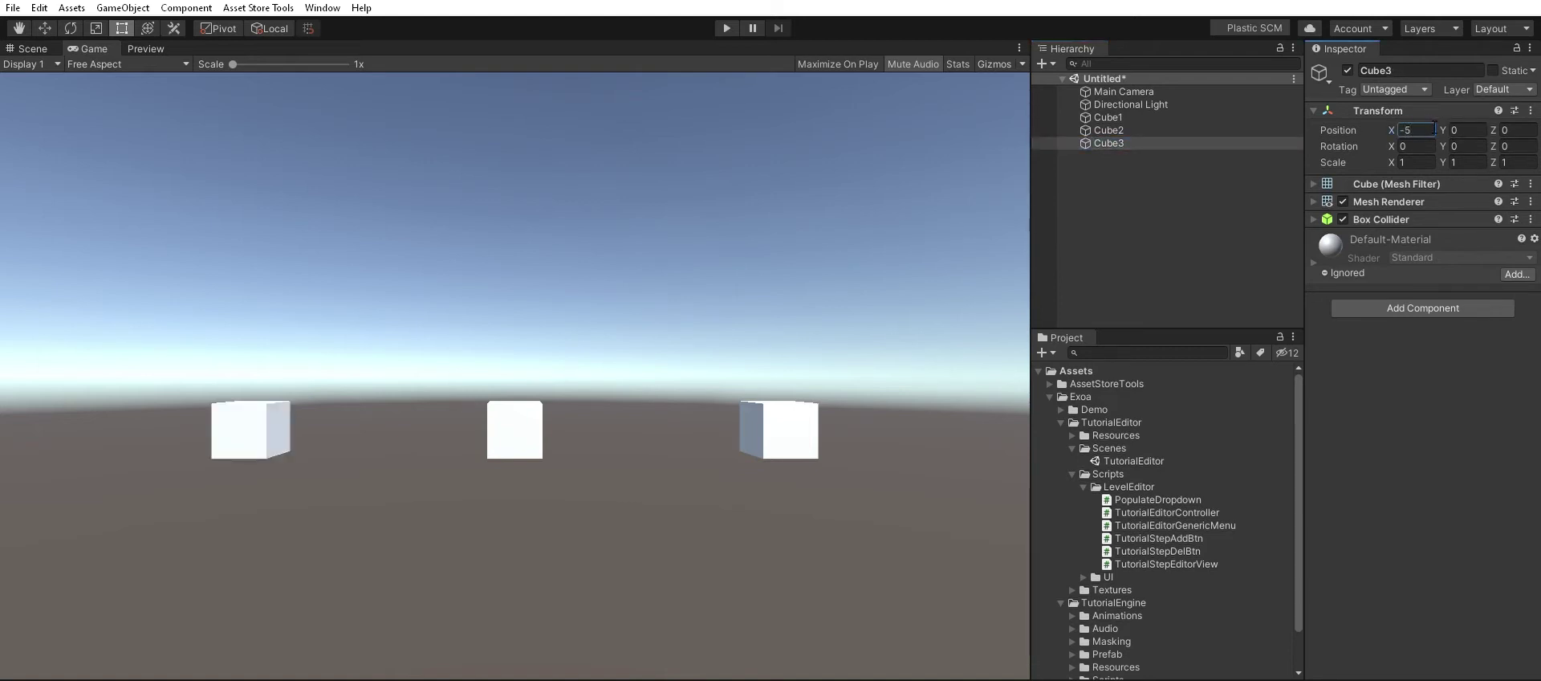
mouse_move(1108, 117)
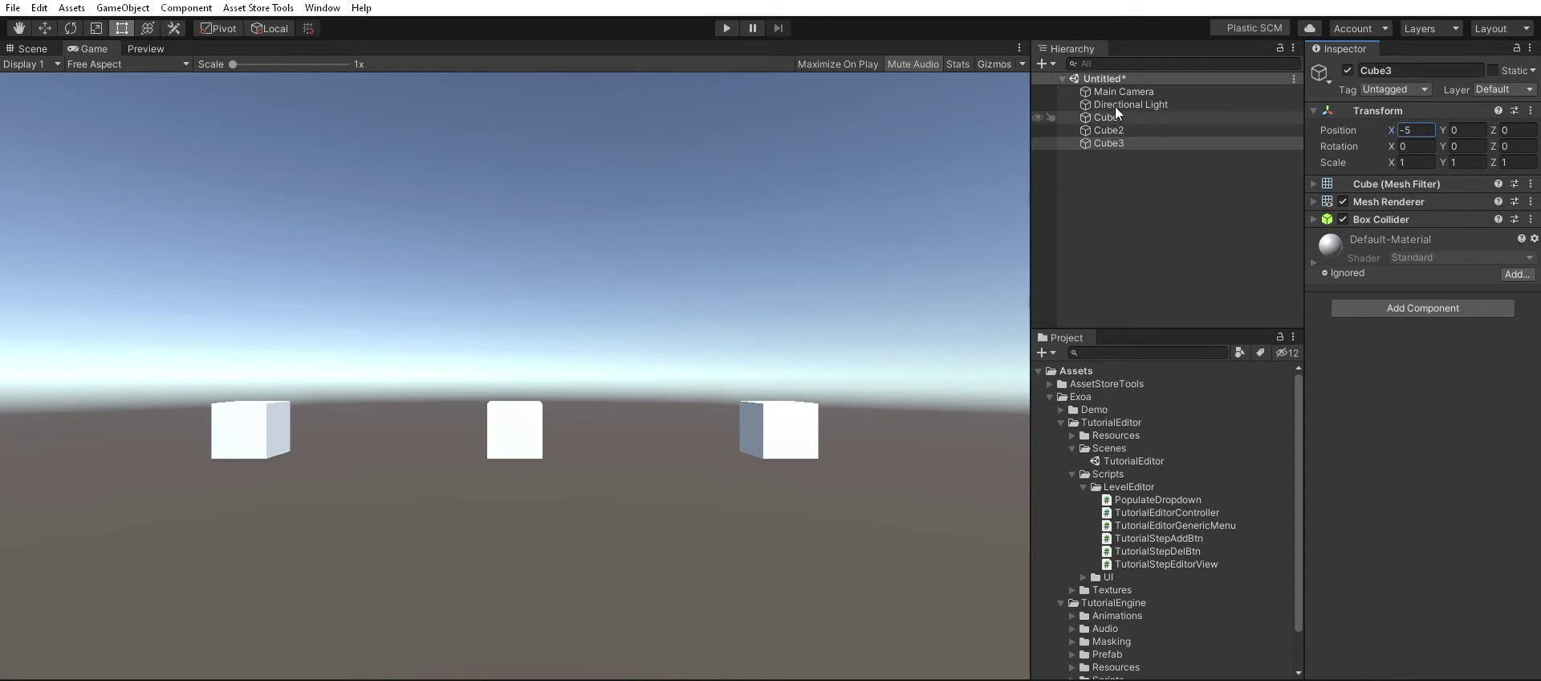
- Drag the new UI button down in the game view until it sits below the cubes
click(1107, 161)
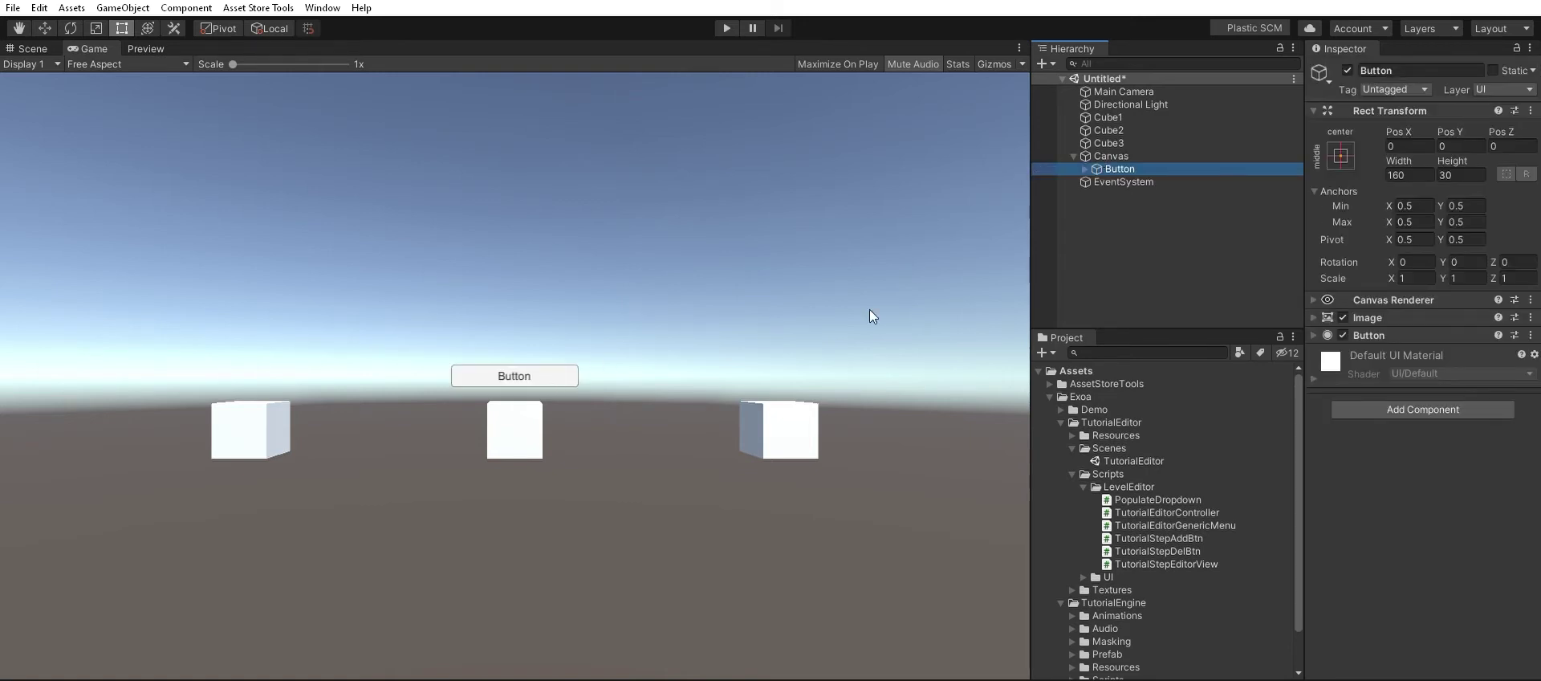
drag(1454, 117, 1156, 470)
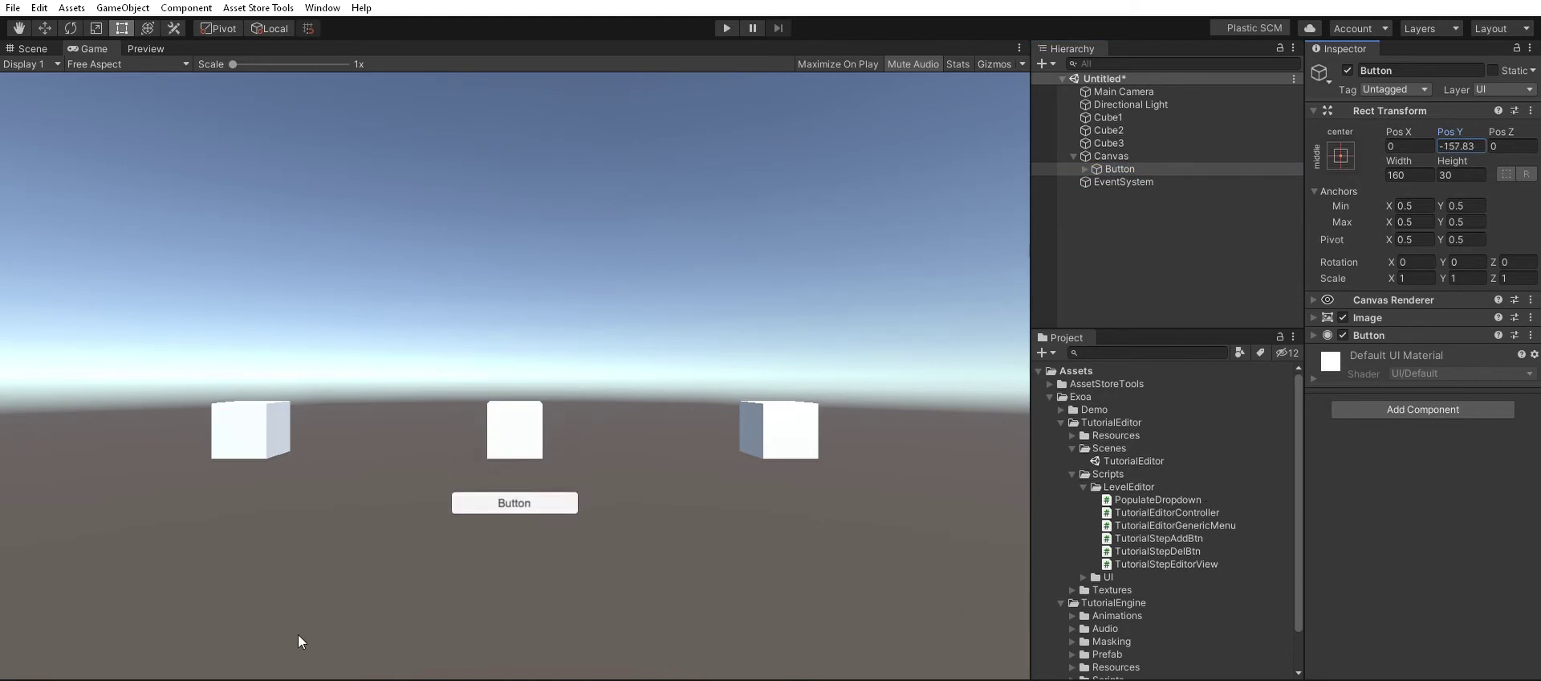
drag(1155, 470, 1134, 666)
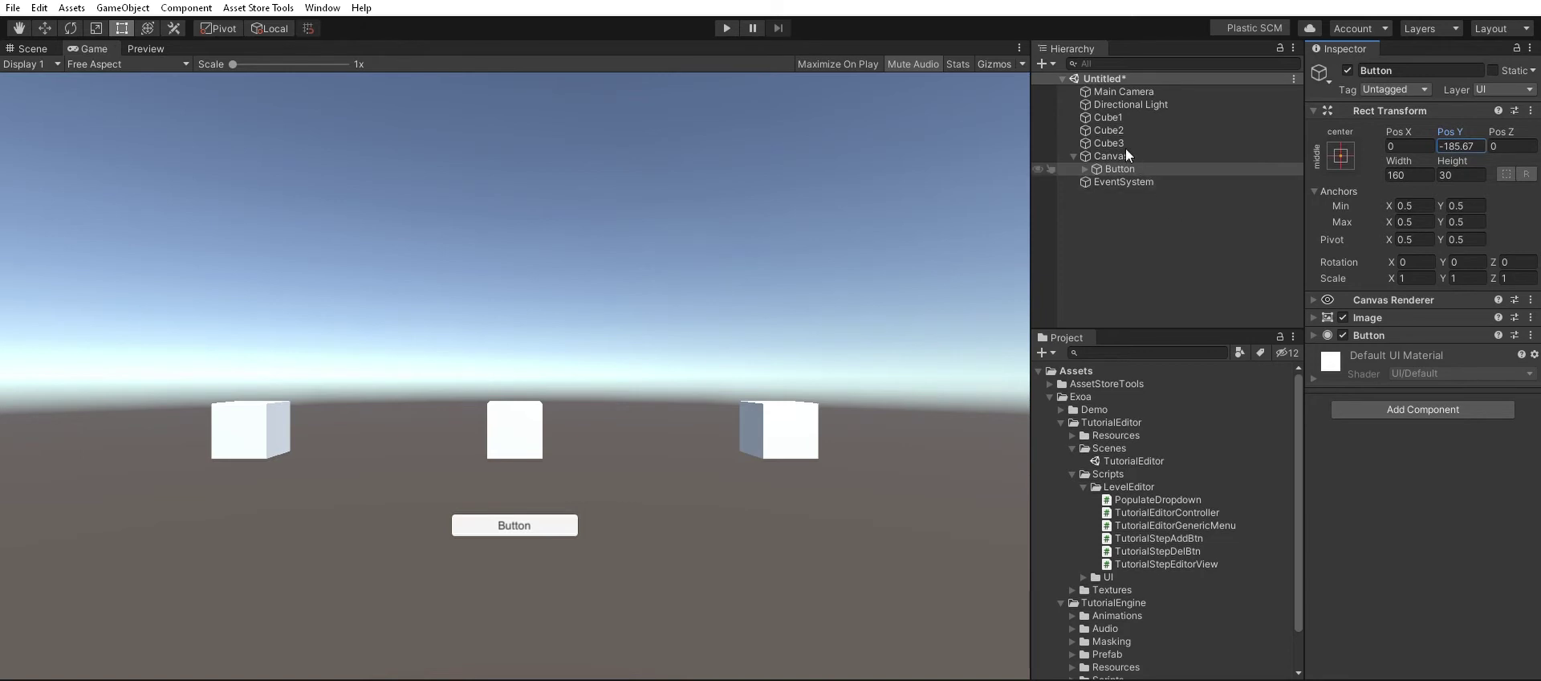
- Rename the UI button to StartButton
key(F2)
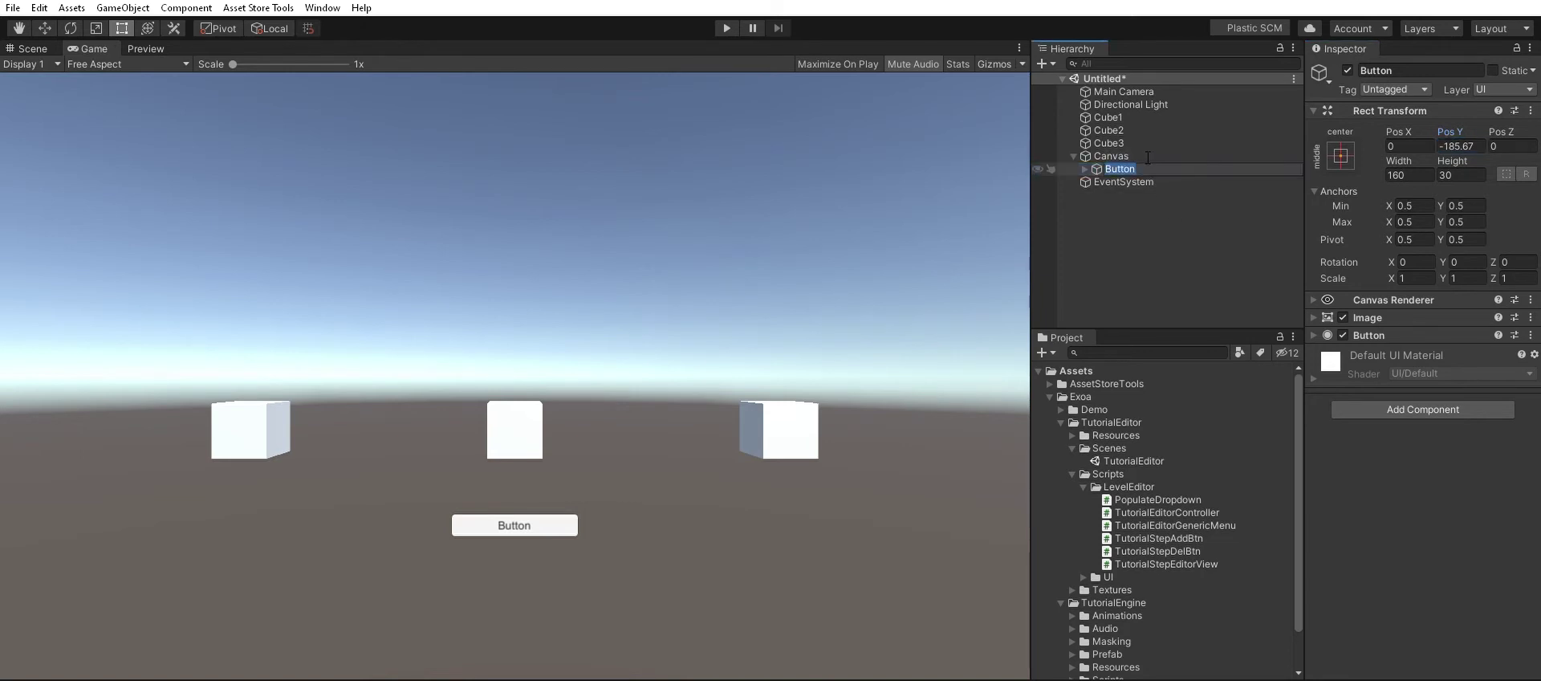
text(StartB)
text(ut)
text(ton)
key(Return)
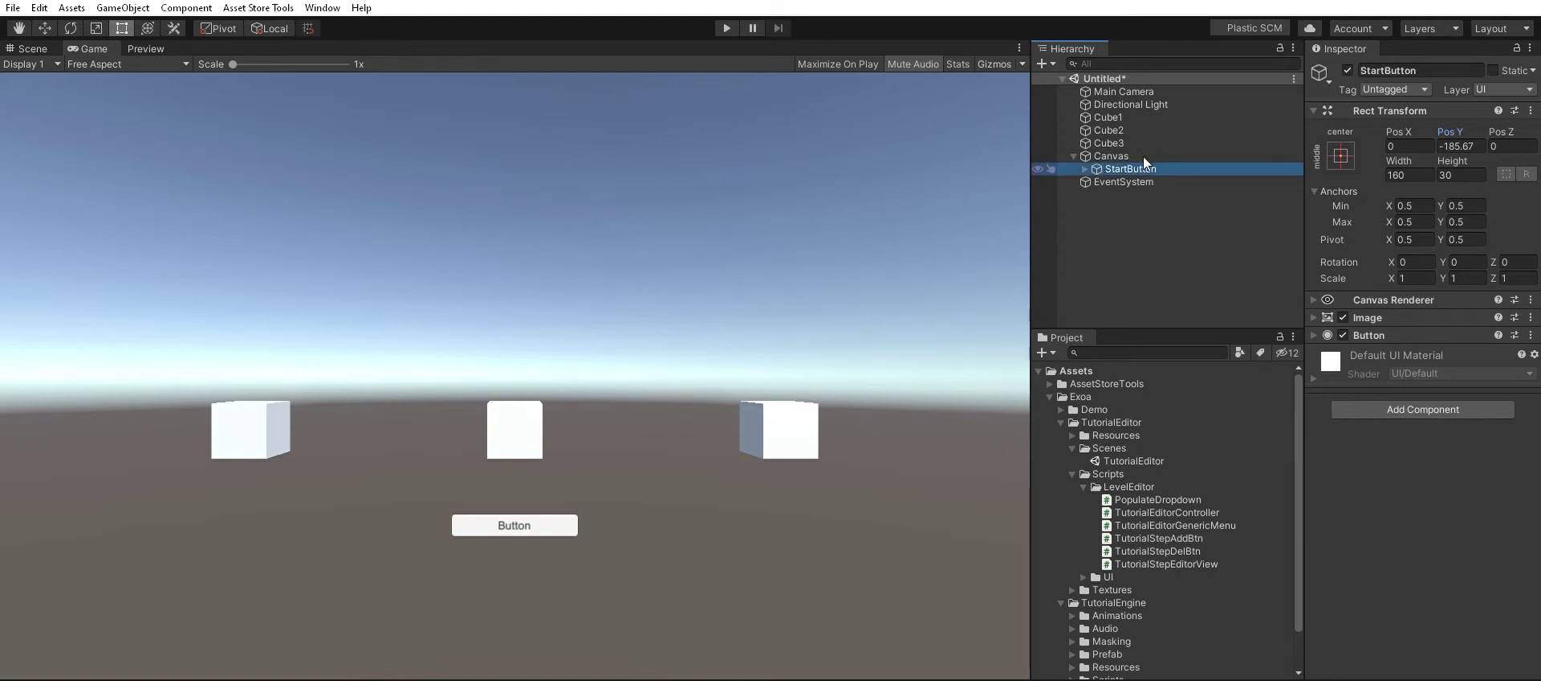
- Set the button's child Text label to START!, then reselect StartButton and Cube1
key(Right)
key(Down)
click(1366, 346)
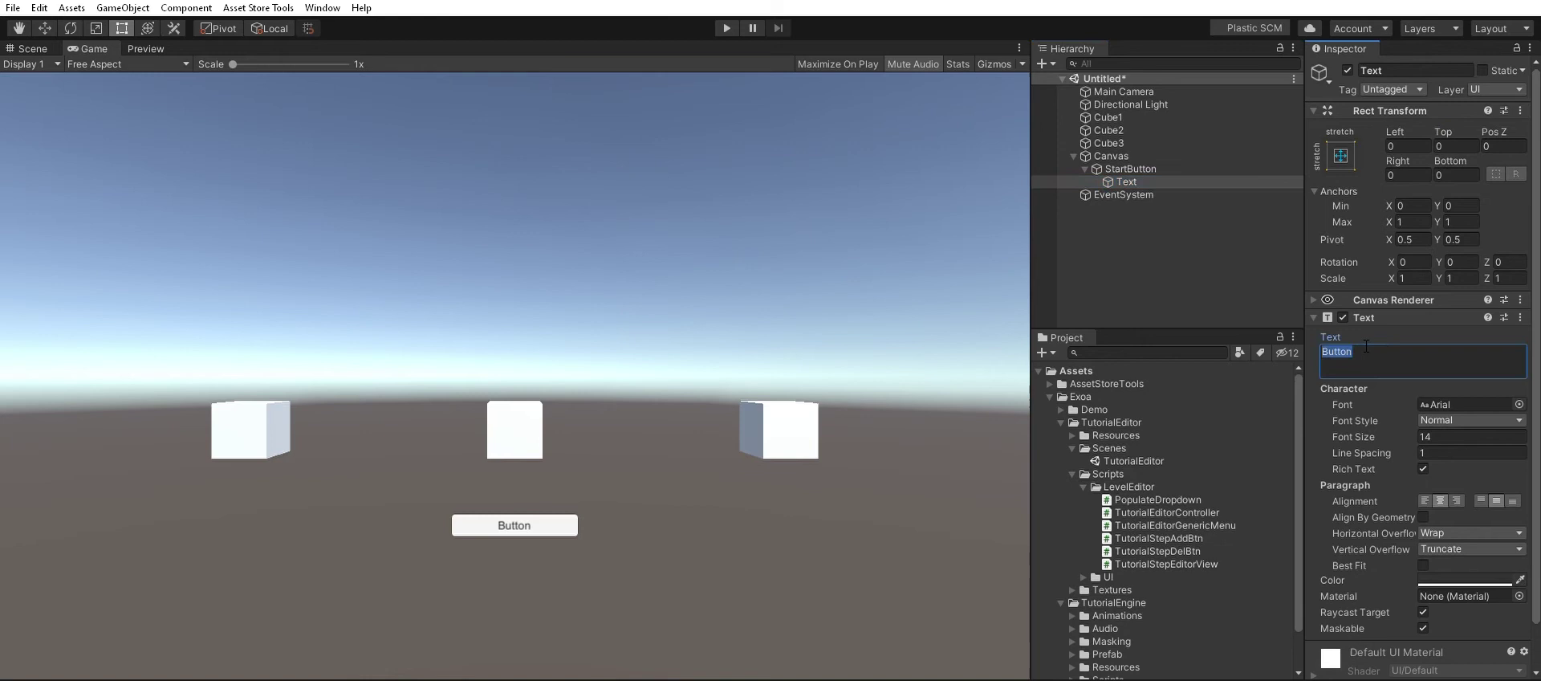
text(S)
text(TART)
text(!)
click(514, 494)
click(1124, 168)
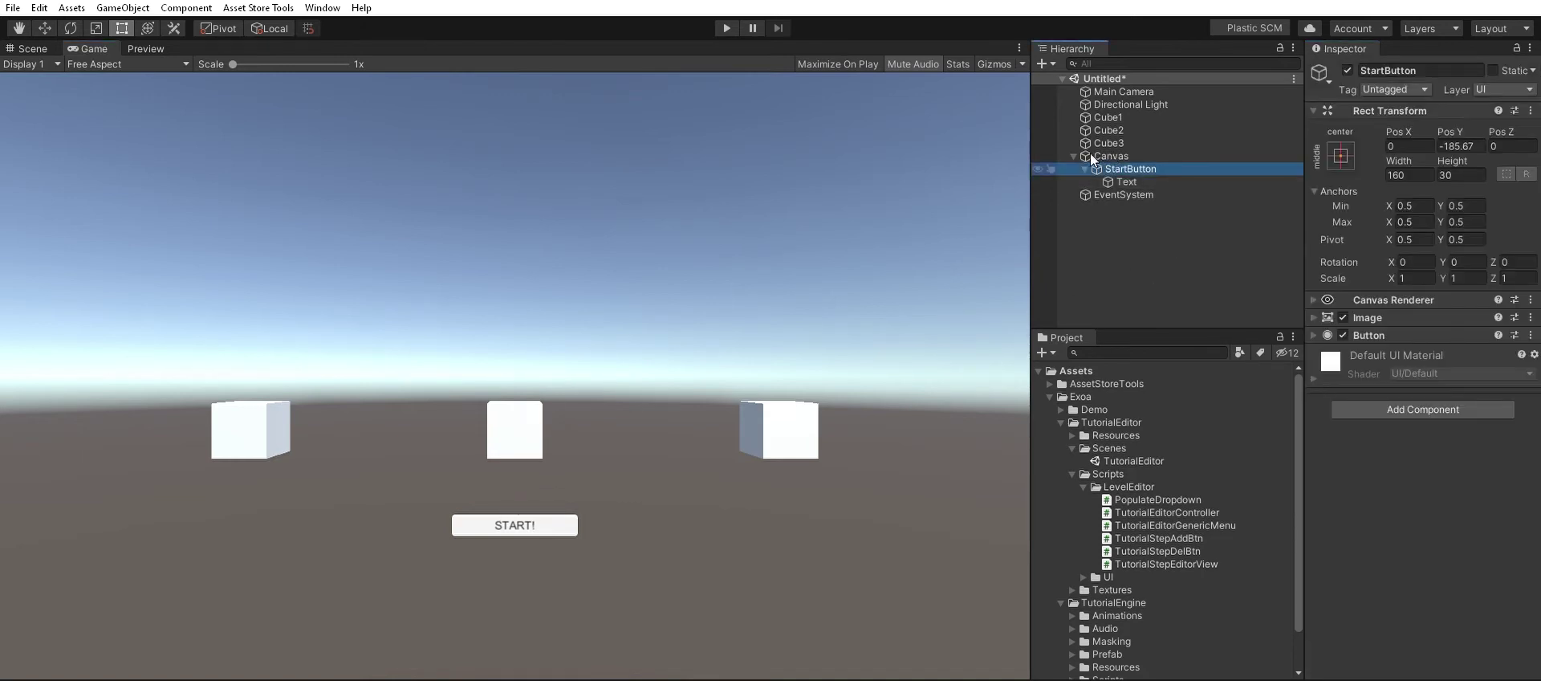
click(1090, 105)
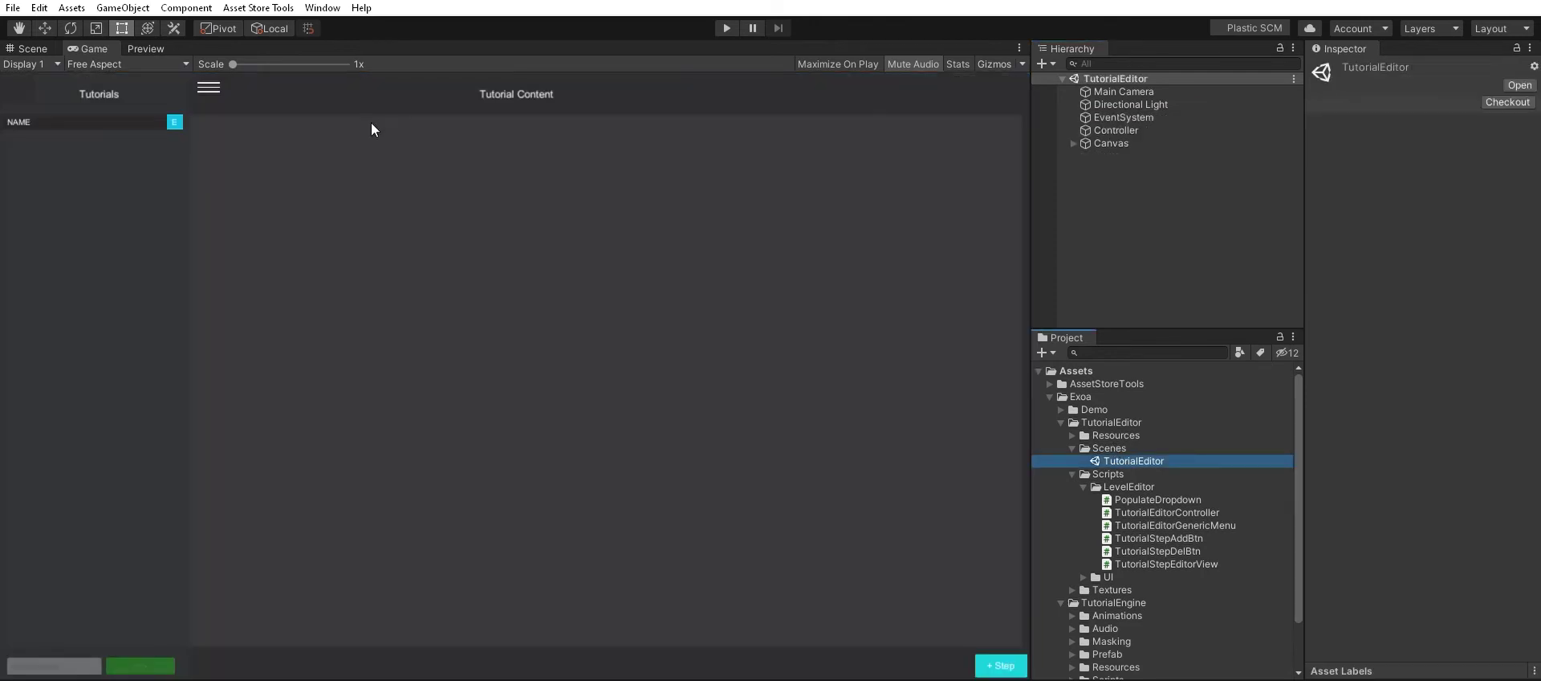
- Run the TutorialEditor scene and enter Demo as the tutorial file name
click(725, 24)
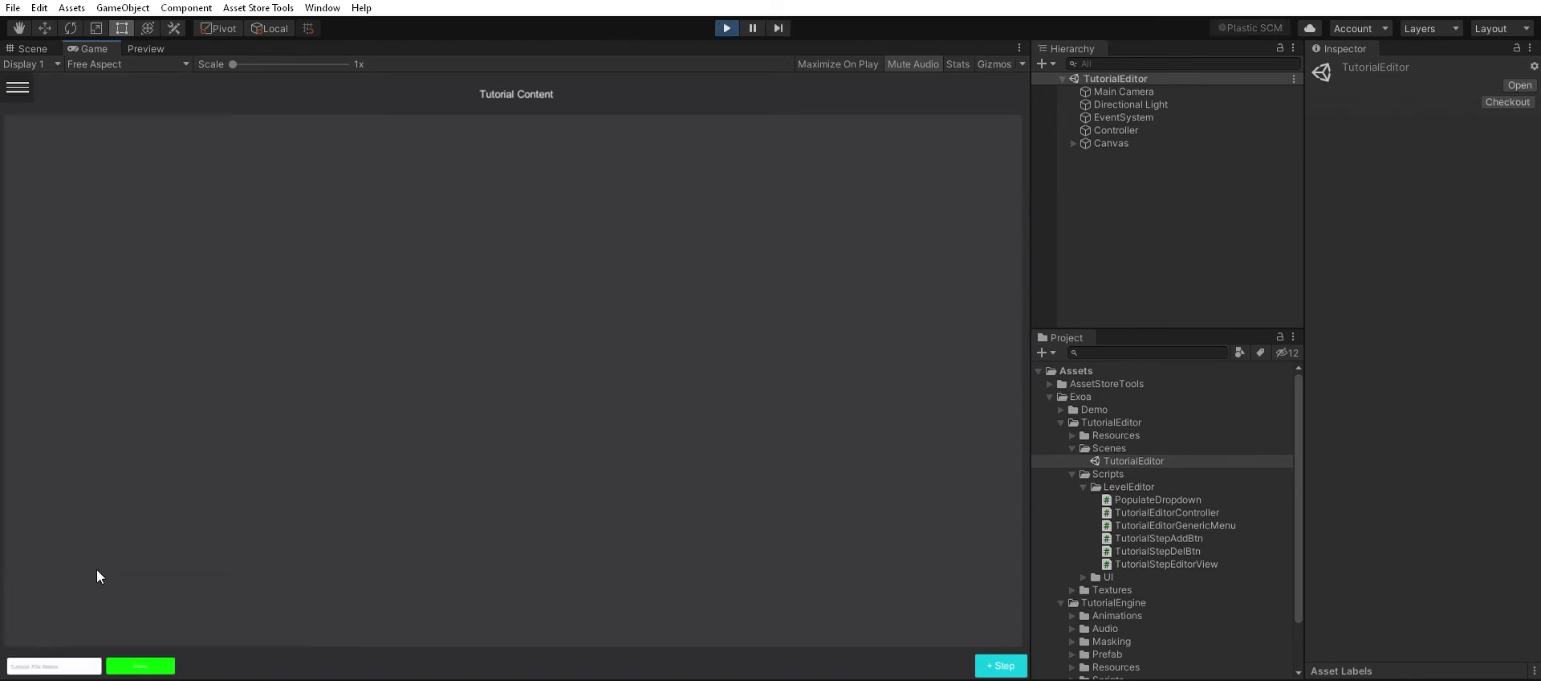
click(56, 661)
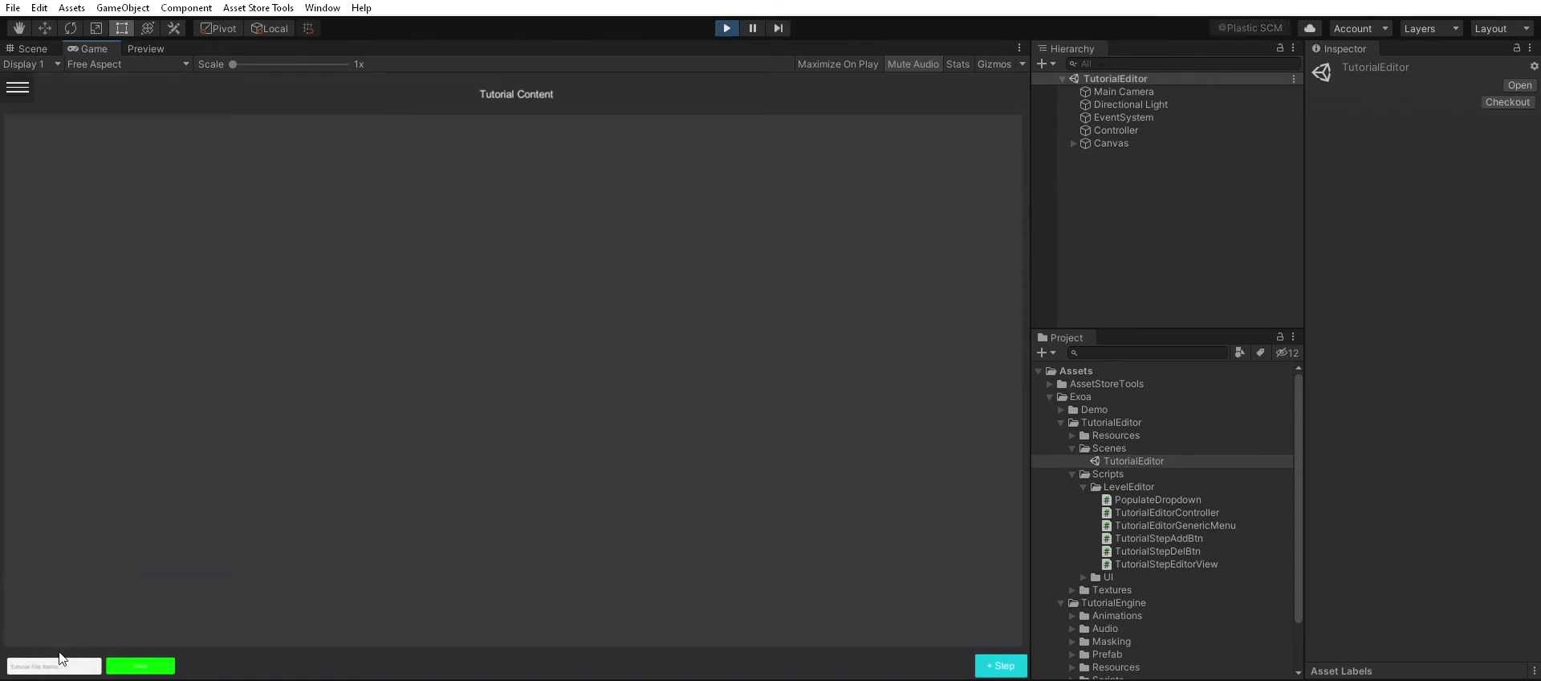
text(a)
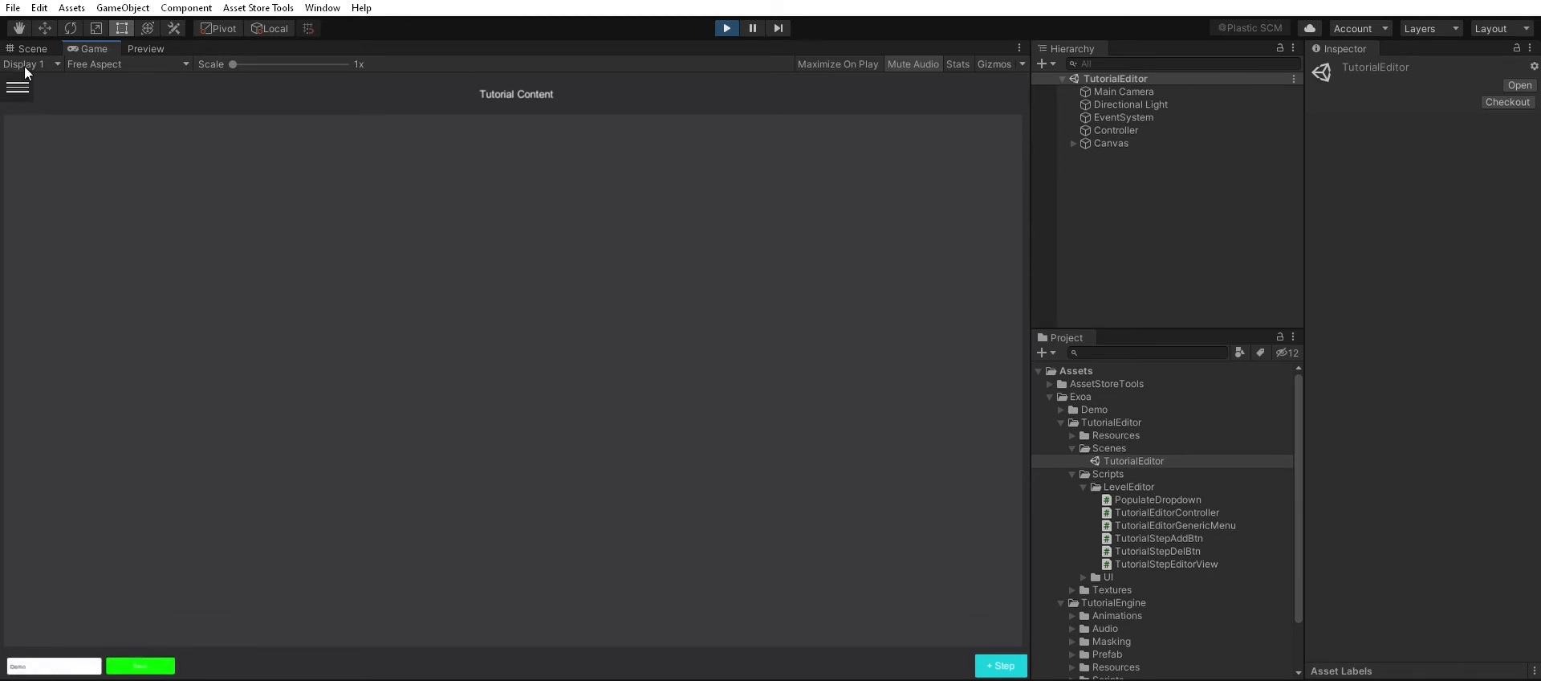
- Load the Demo tutorial and add a step targeting Cube1 reading 'This is the first object'
click(18, 87)
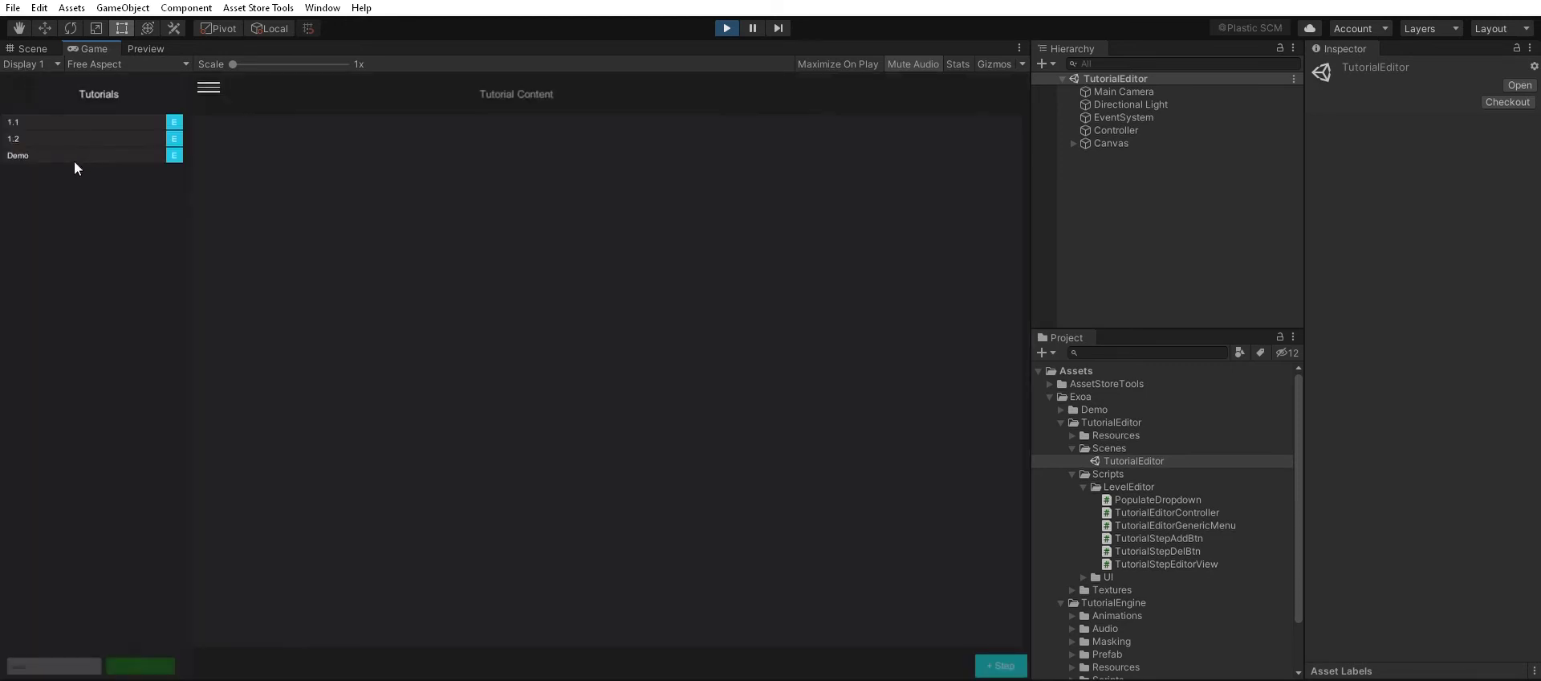
click(37, 140)
click(1007, 658)
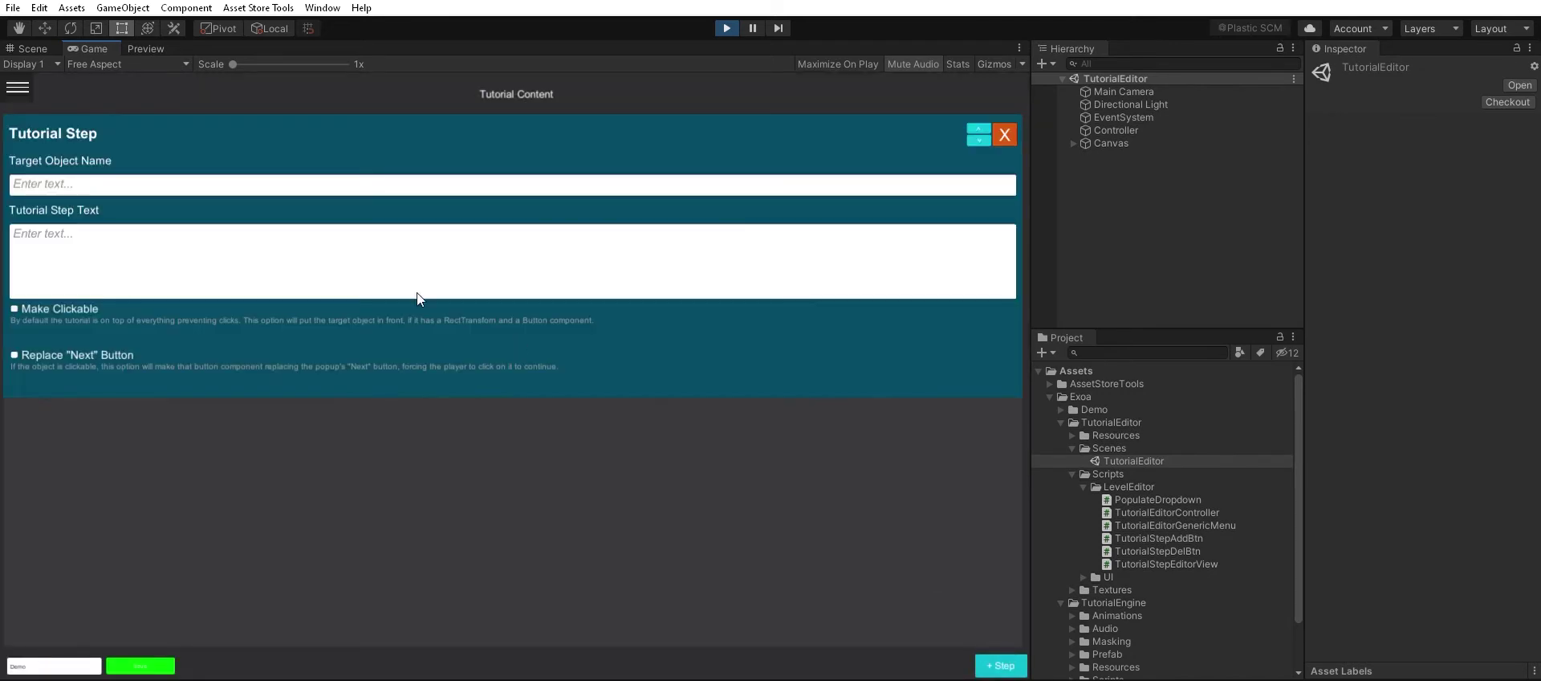
click(53, 183)
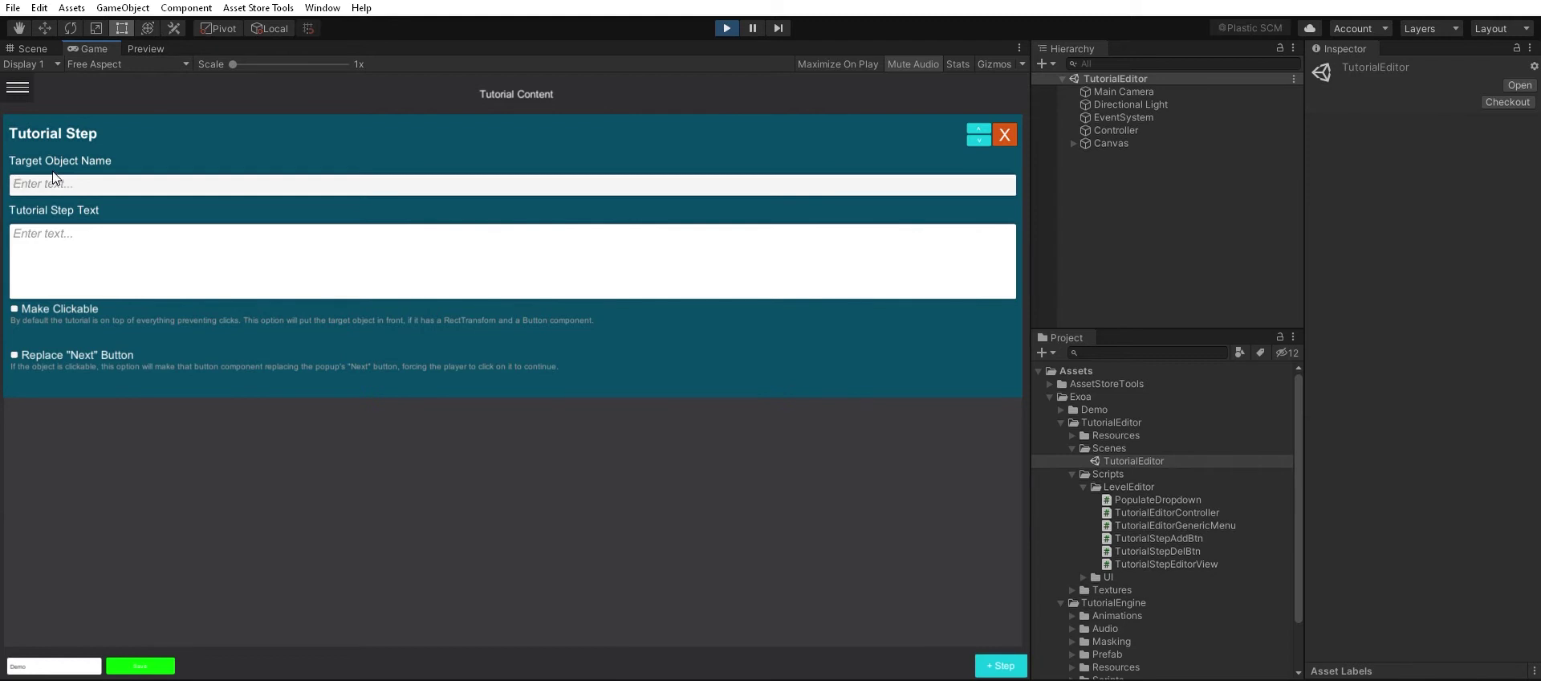
text(C)
text(ube1)
click(76, 227)
text(Th)
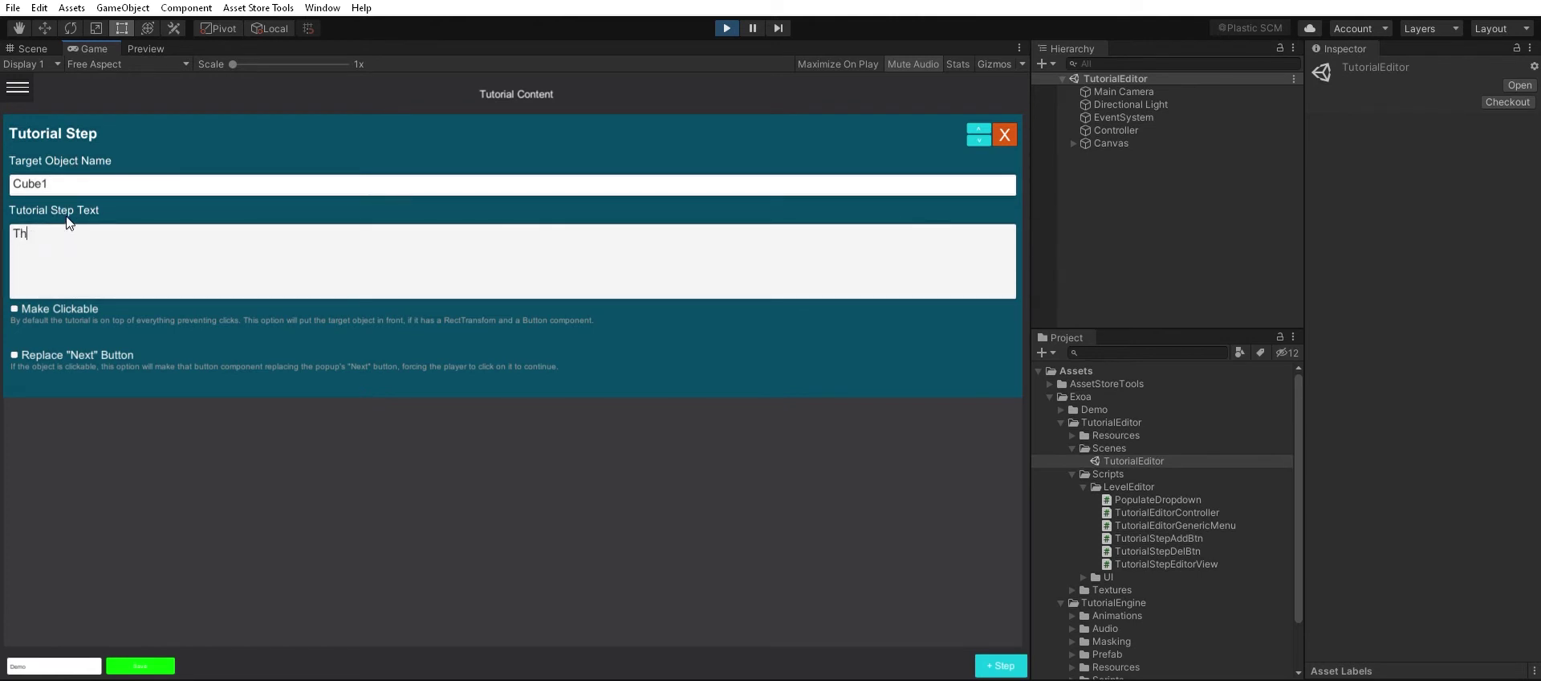
text(is is the fi)
text(rst)
text( obje)
text(ct)
- Add a step targeting Cube2 with the text 'This is a second object'
click(998, 660)
click(68, 464)
text(C)
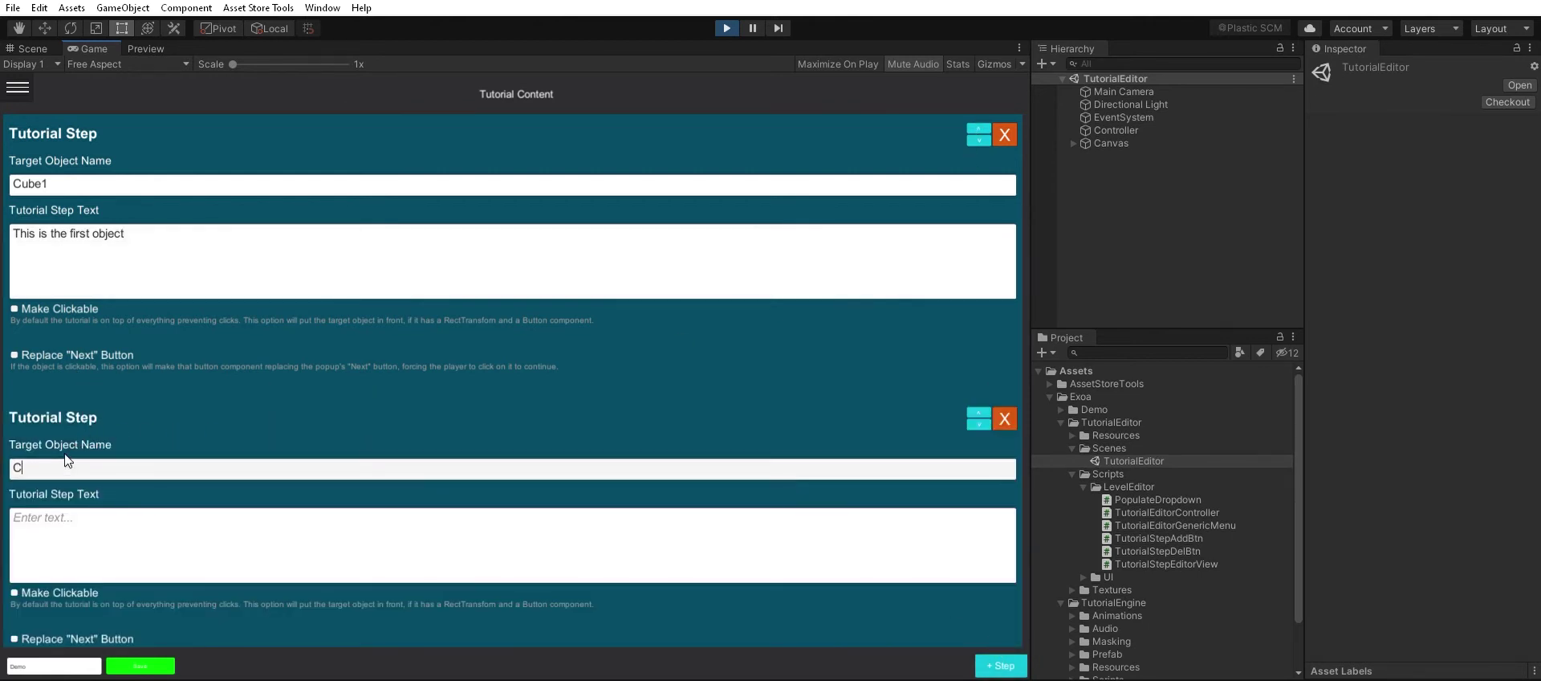
text(ube2)
click(72, 513)
text(This )
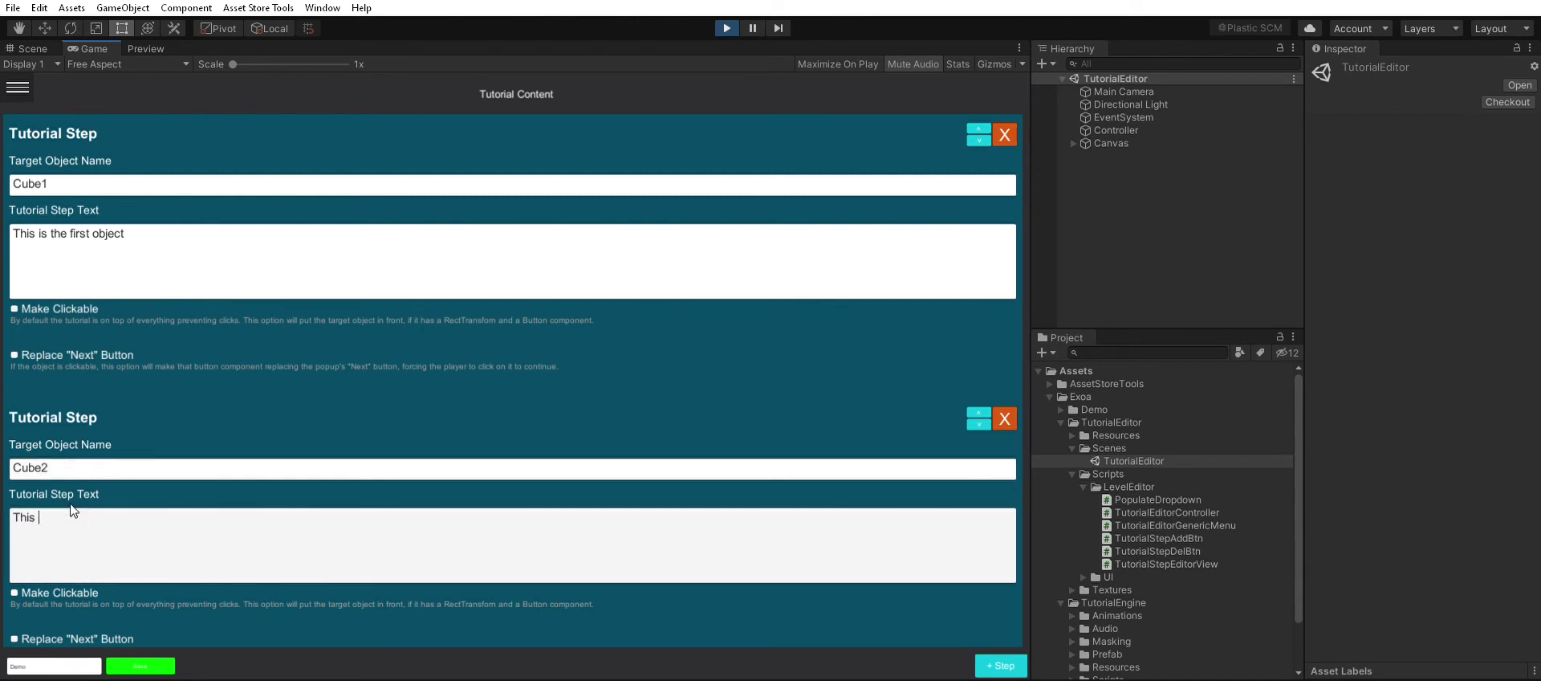
text(is a second obje)
text(ct)
- Add a step targeting Cube3 with the text 'This is another object'
click(995, 660)
scroll(252, 504, down, 2)
scroll(252, 504, down, 3)
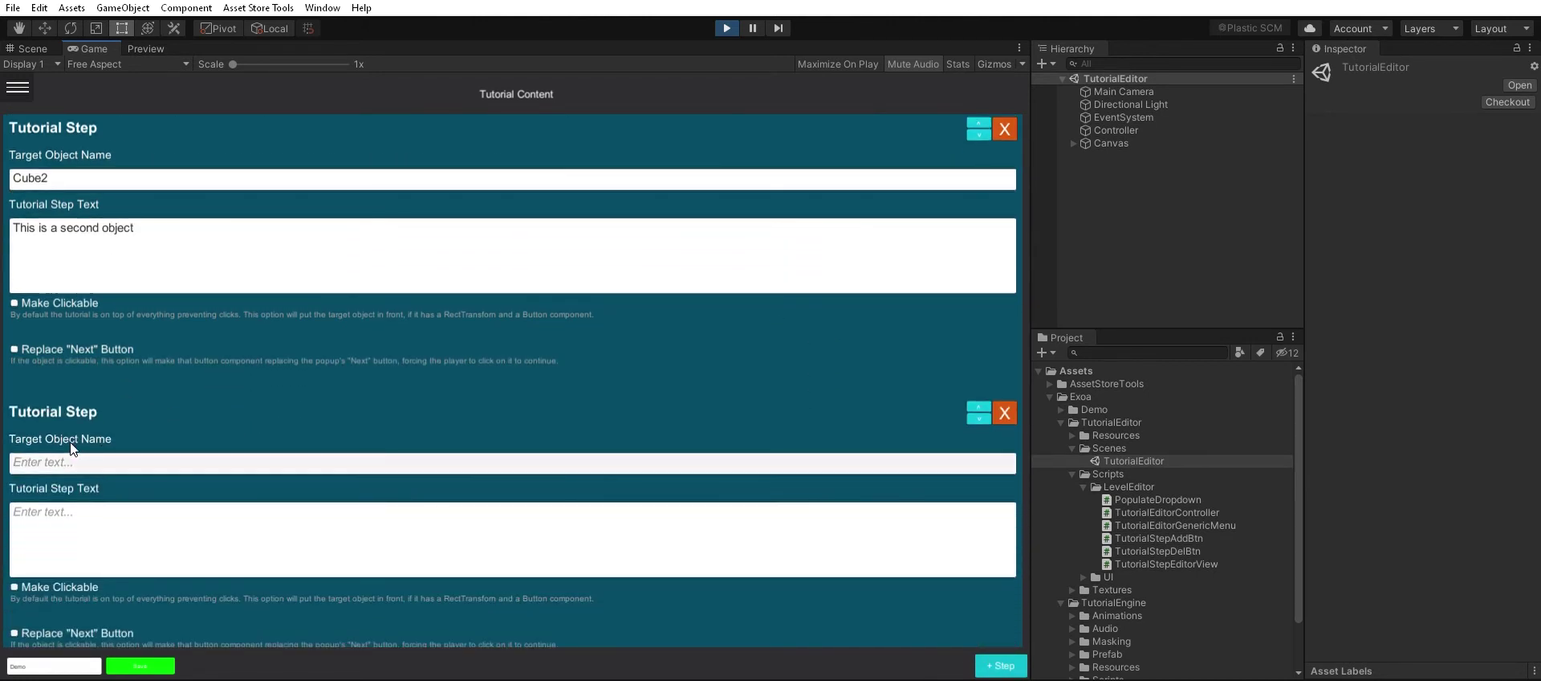
click(71, 455)
text(Cube3)
click(71, 504)
text(T)
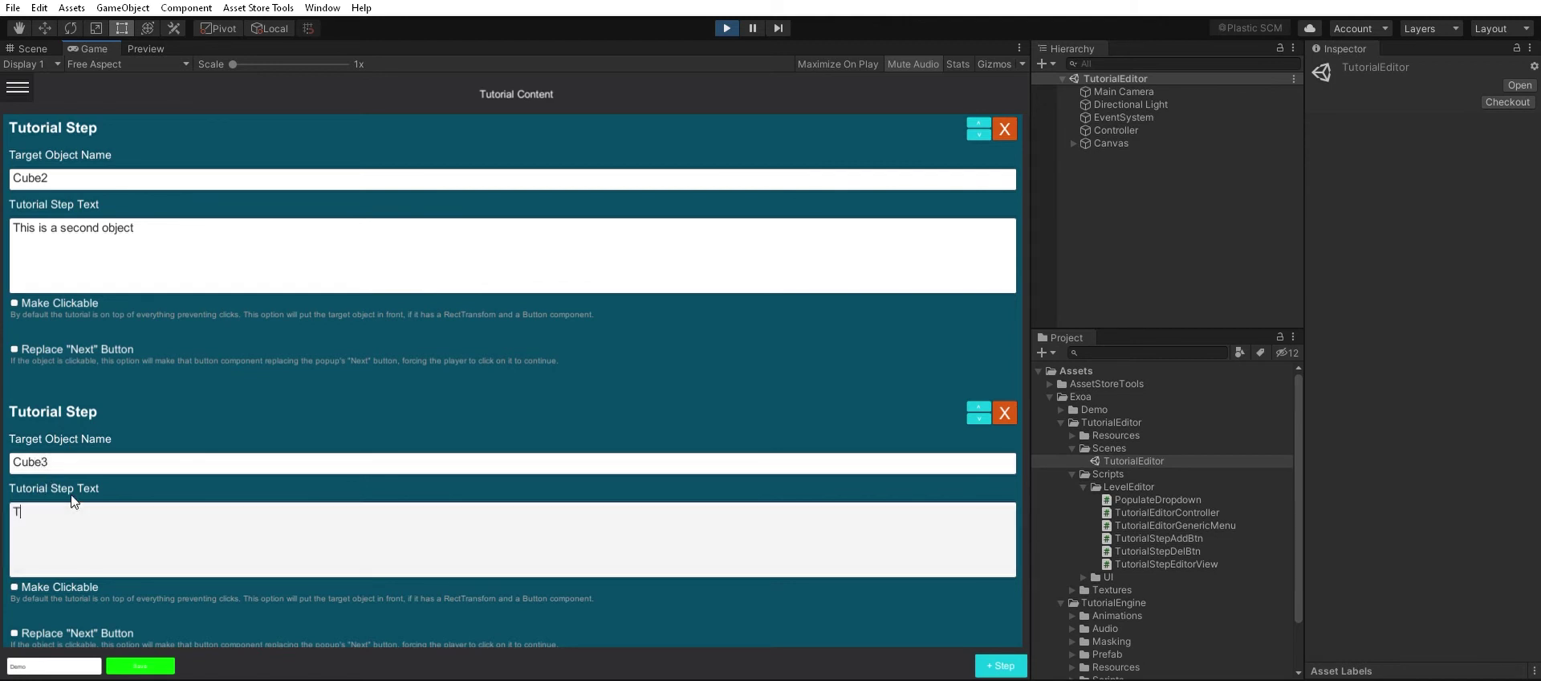
text(his is anothe)
text(r object)
- Add a fourth tutorial step and focus its target object name field
scroll(585, 523, down, 1)
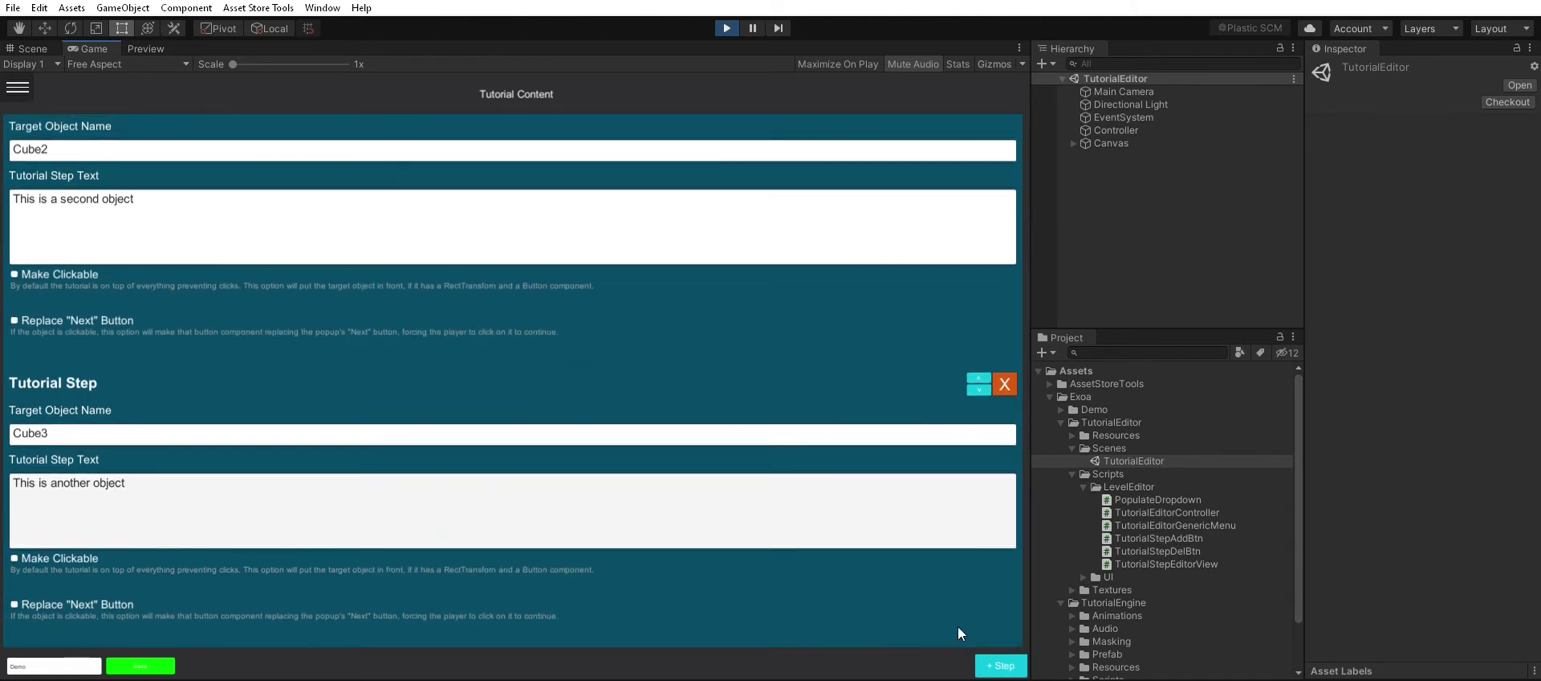
click(1003, 654)
scroll(263, 483, down, 6)
scroll(103, 442, down, 3)
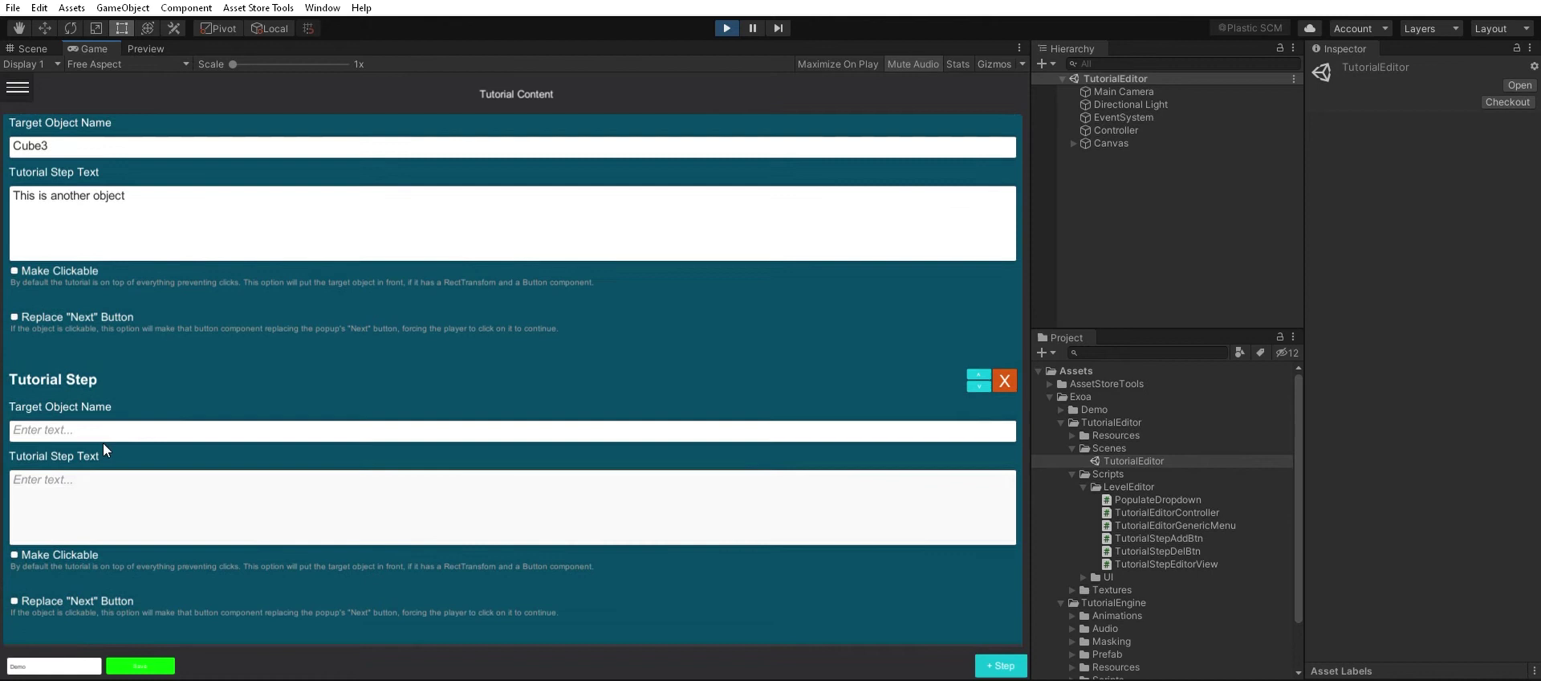
click(52, 443)
text(S)
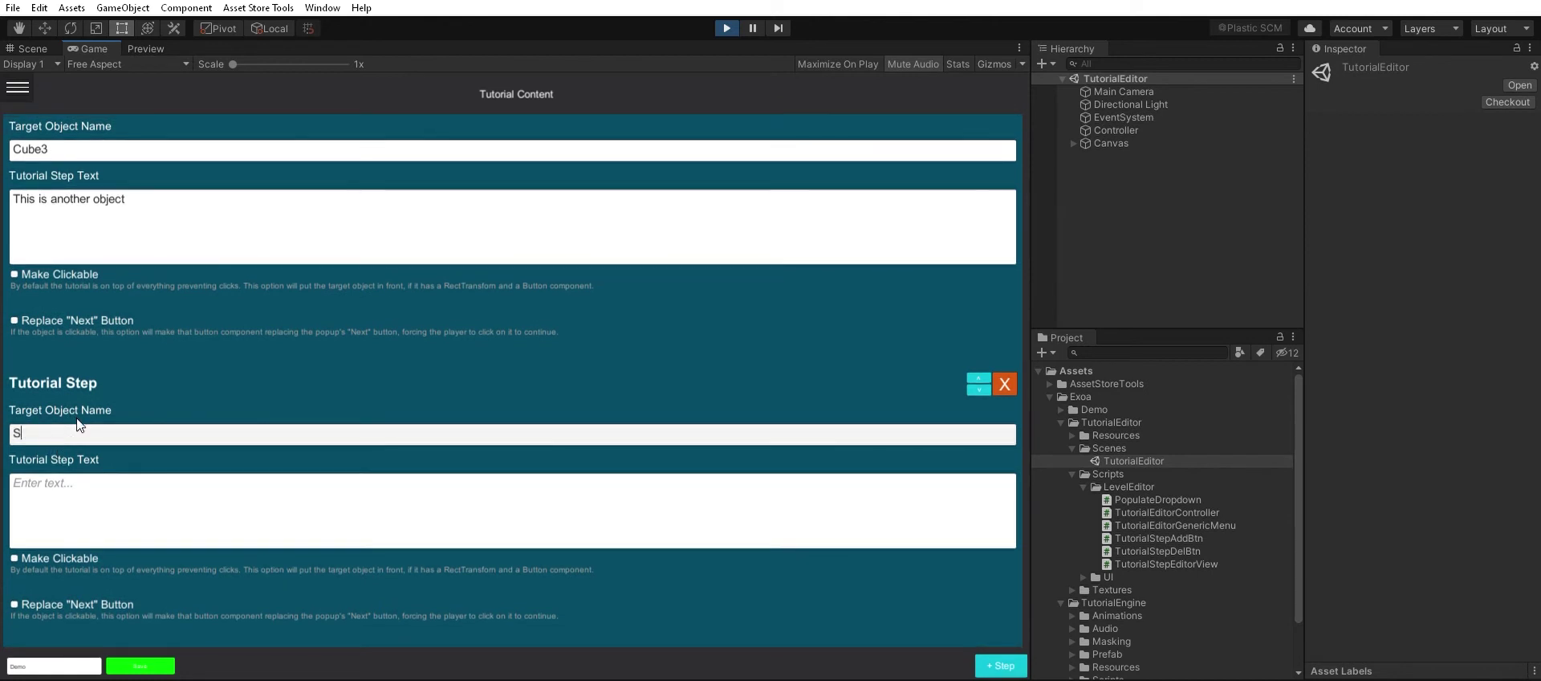
text(tartButton)
click(88, 483)
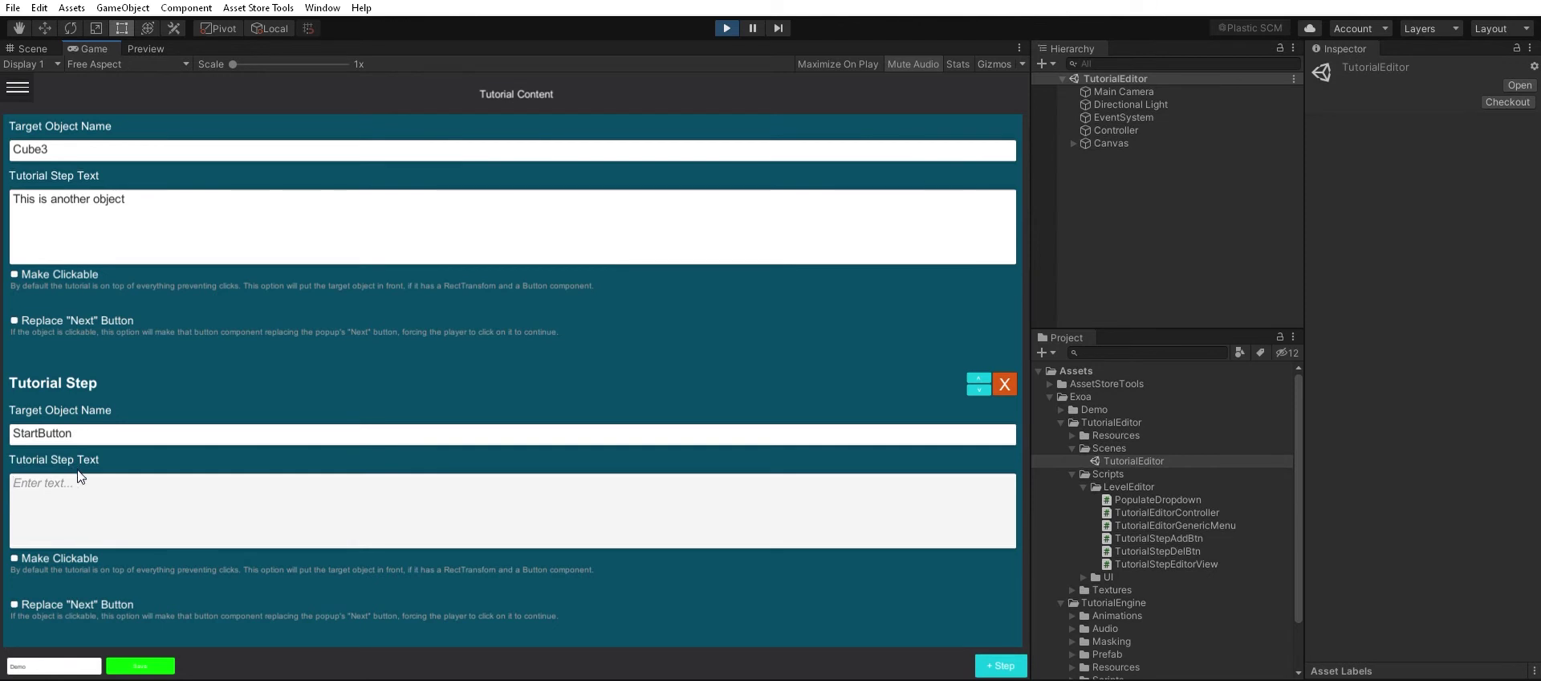
text(When)
text( you're ready)
text(, click on )
text(Start!)
scroll(160, 490, down, 2)
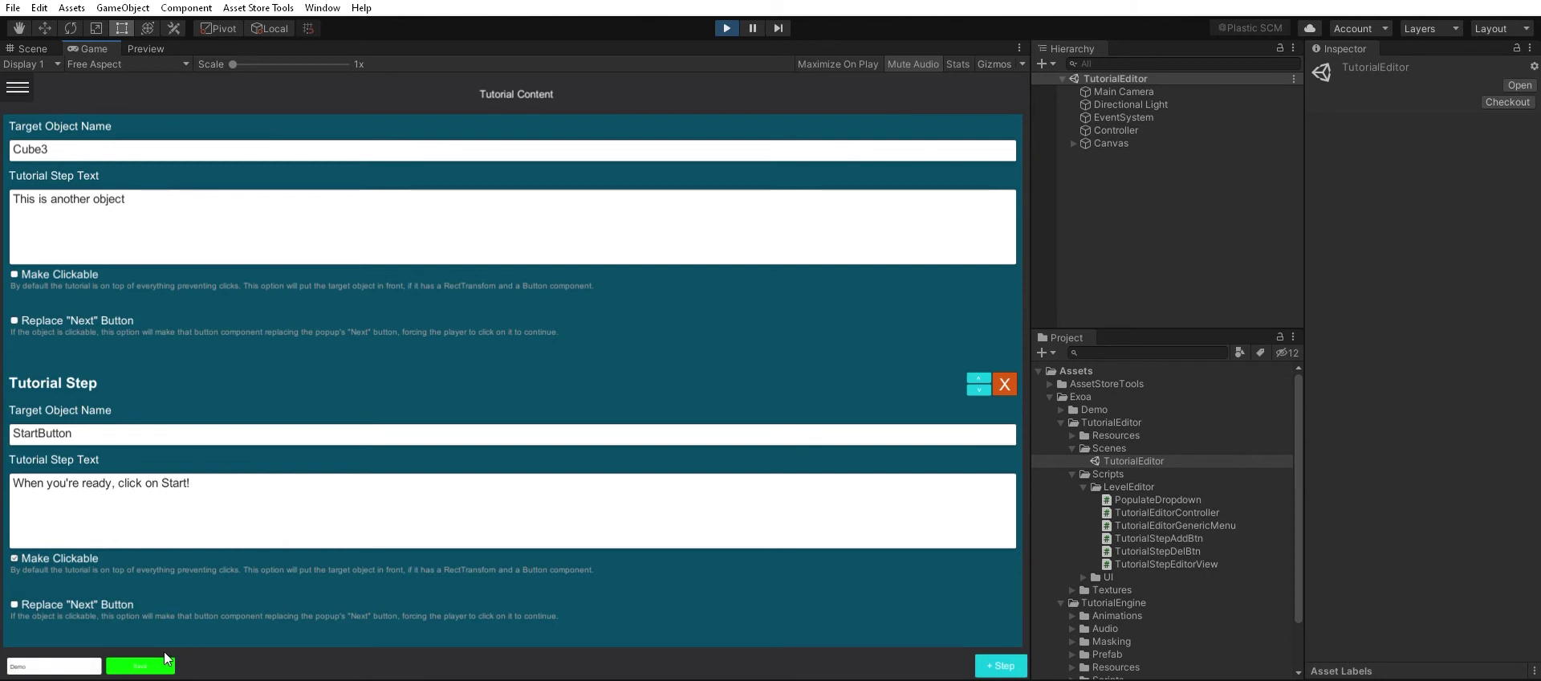
click(157, 663)
scroll(193, 559, up, 3)
scroll(201, 530, up, 3)
scroll(205, 520, up, 4)
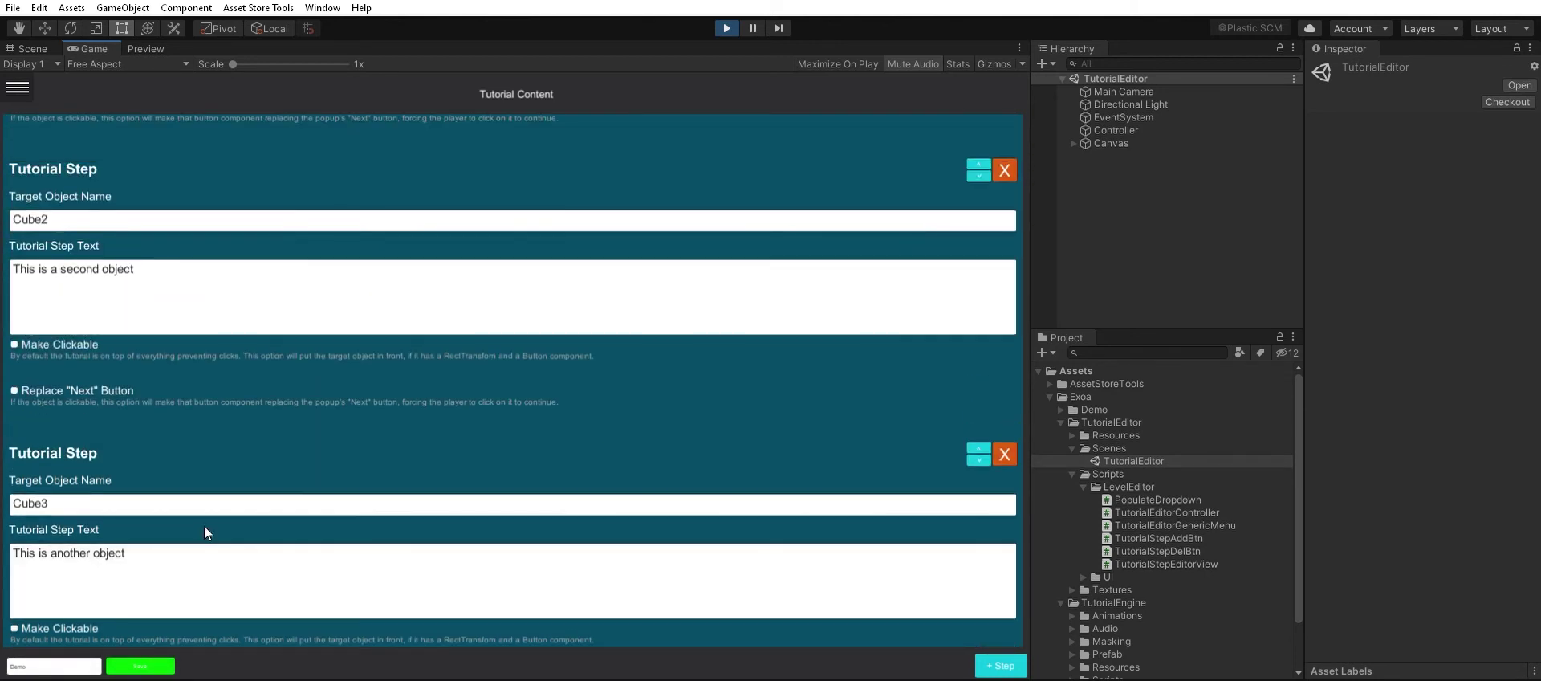
scroll(206, 521, up, 4)
scroll(206, 511, up, 5)
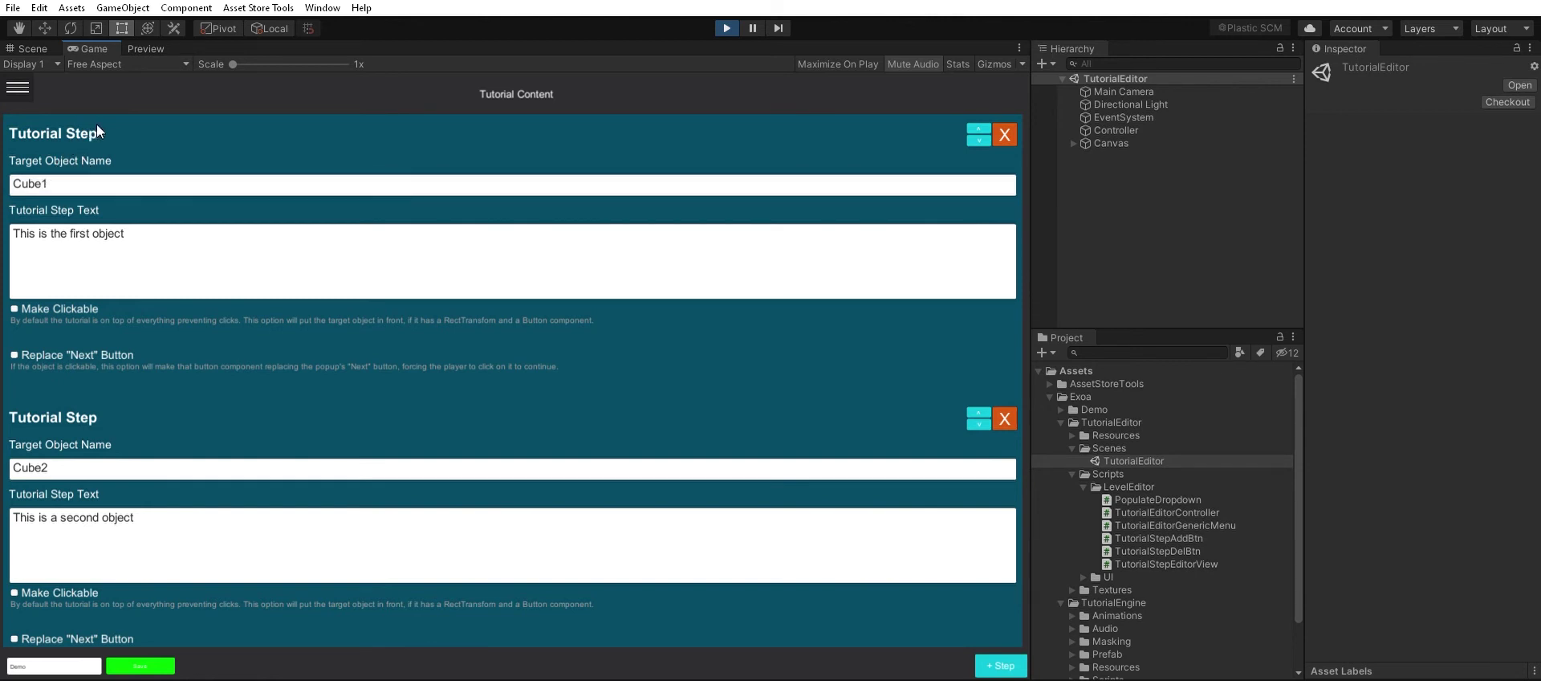
- Glance at the saved tutorials list, then stop the running scene
click(19, 86)
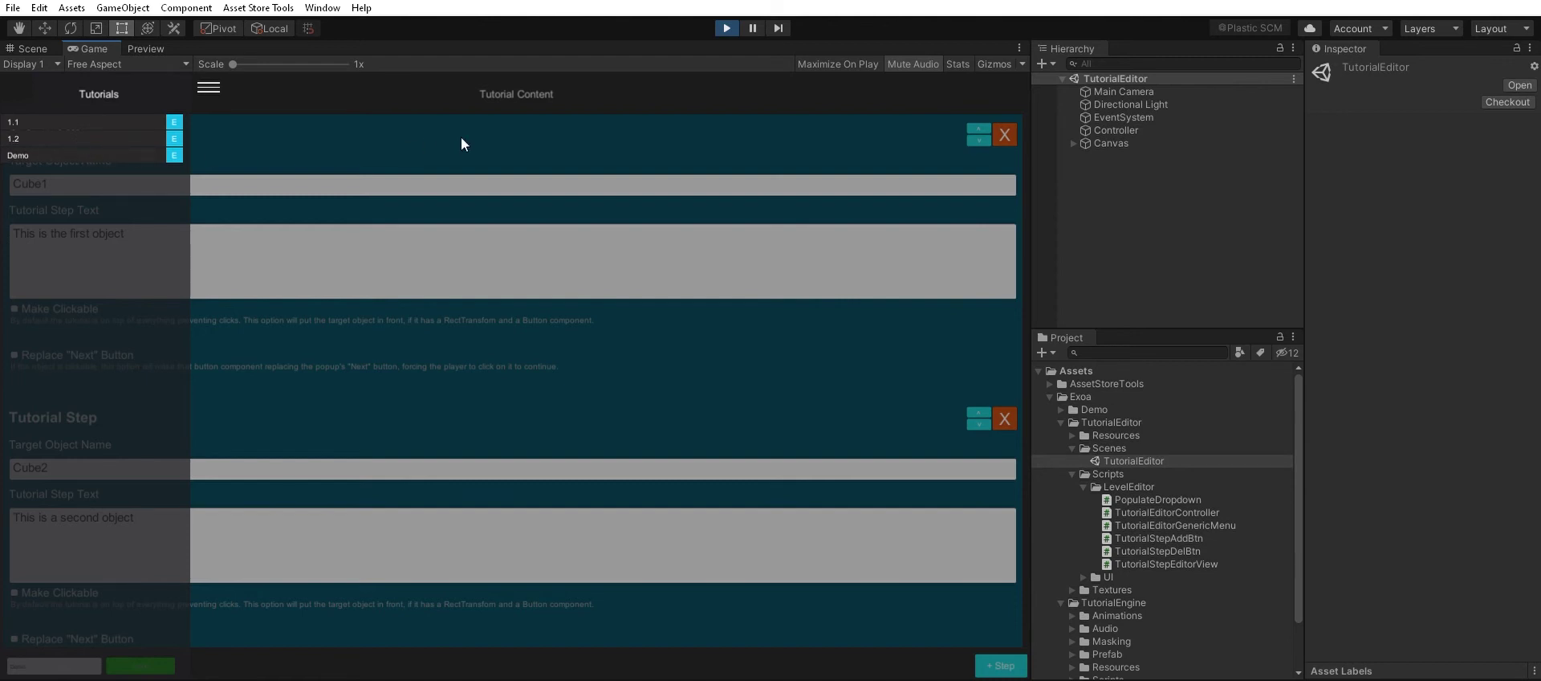
click(516, 129)
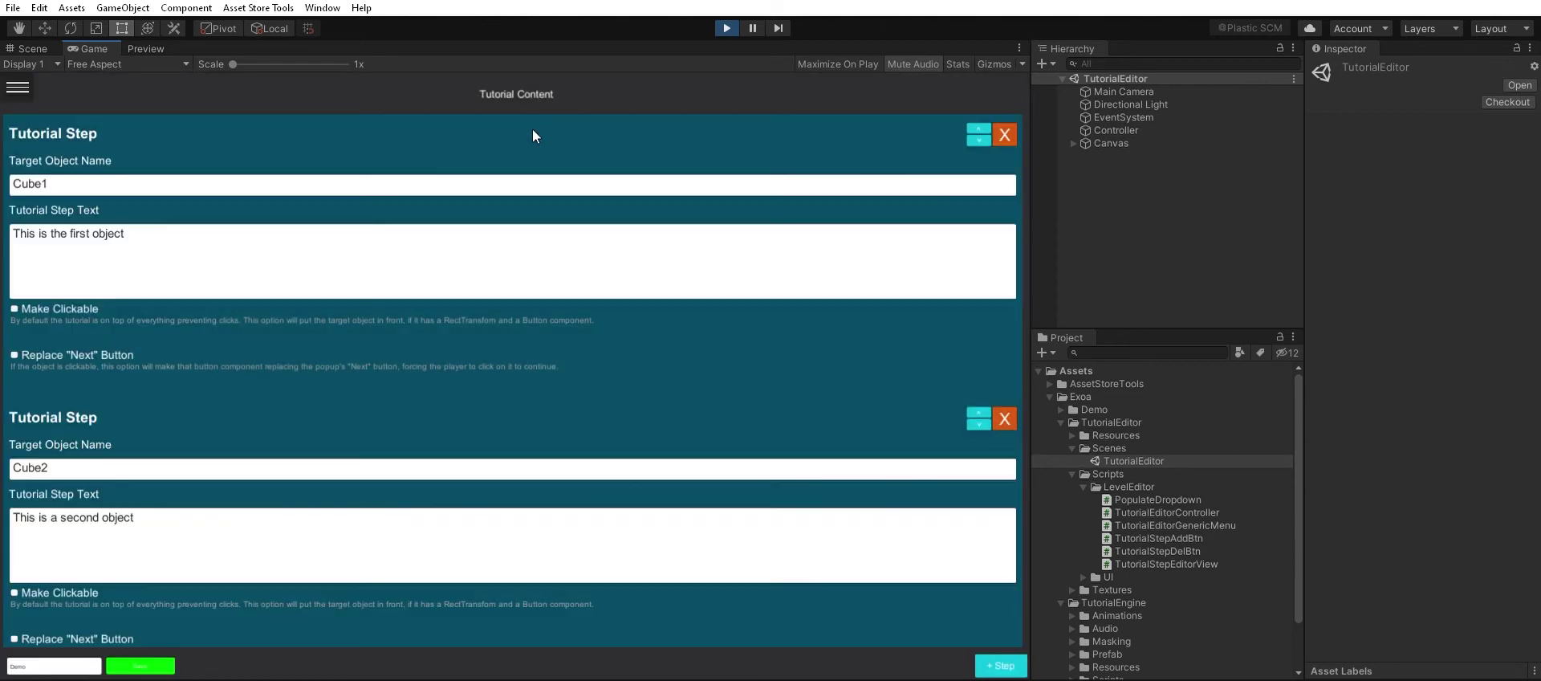
click(726, 28)
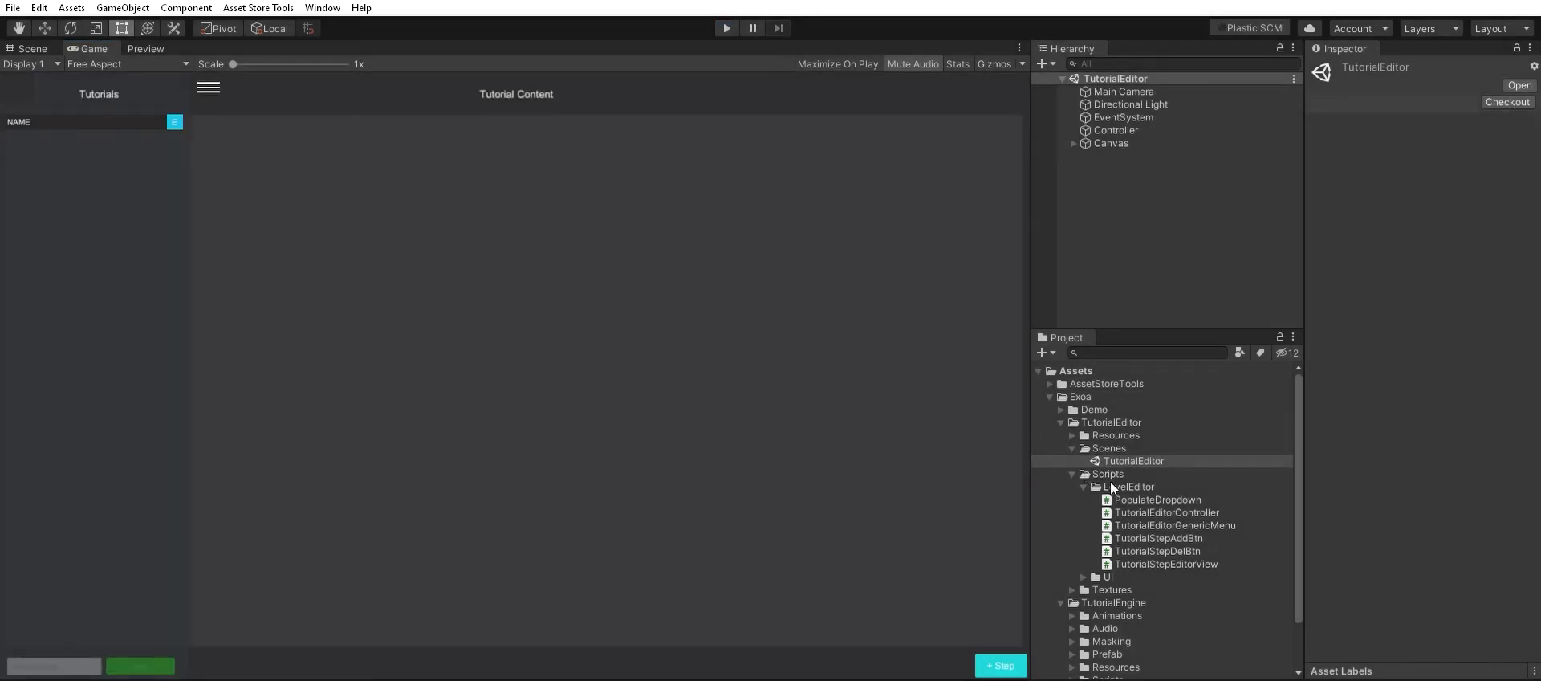
- Browse the Project panel to Resources/Tutorials and select the Demo tutorial file
double_click(1110, 474)
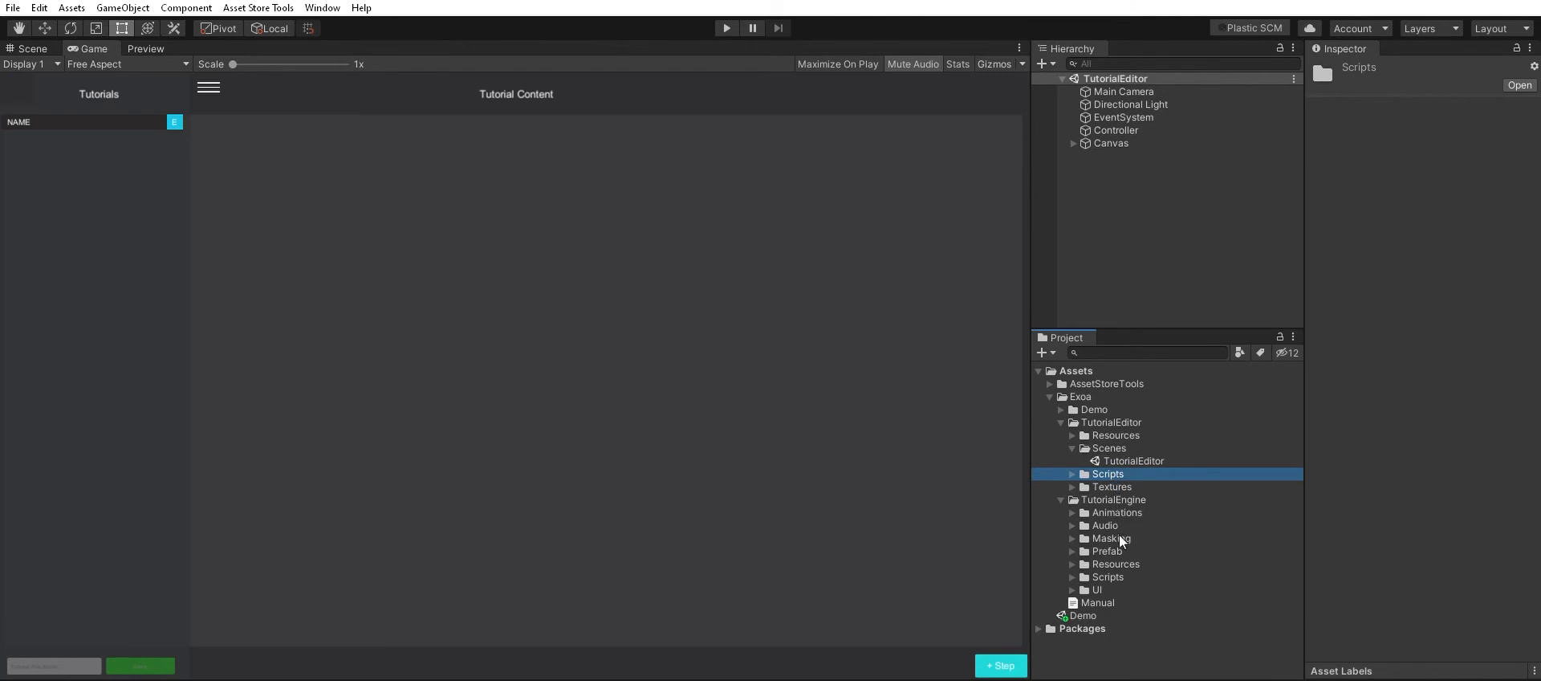
double_click(1122, 564)
key(Down)
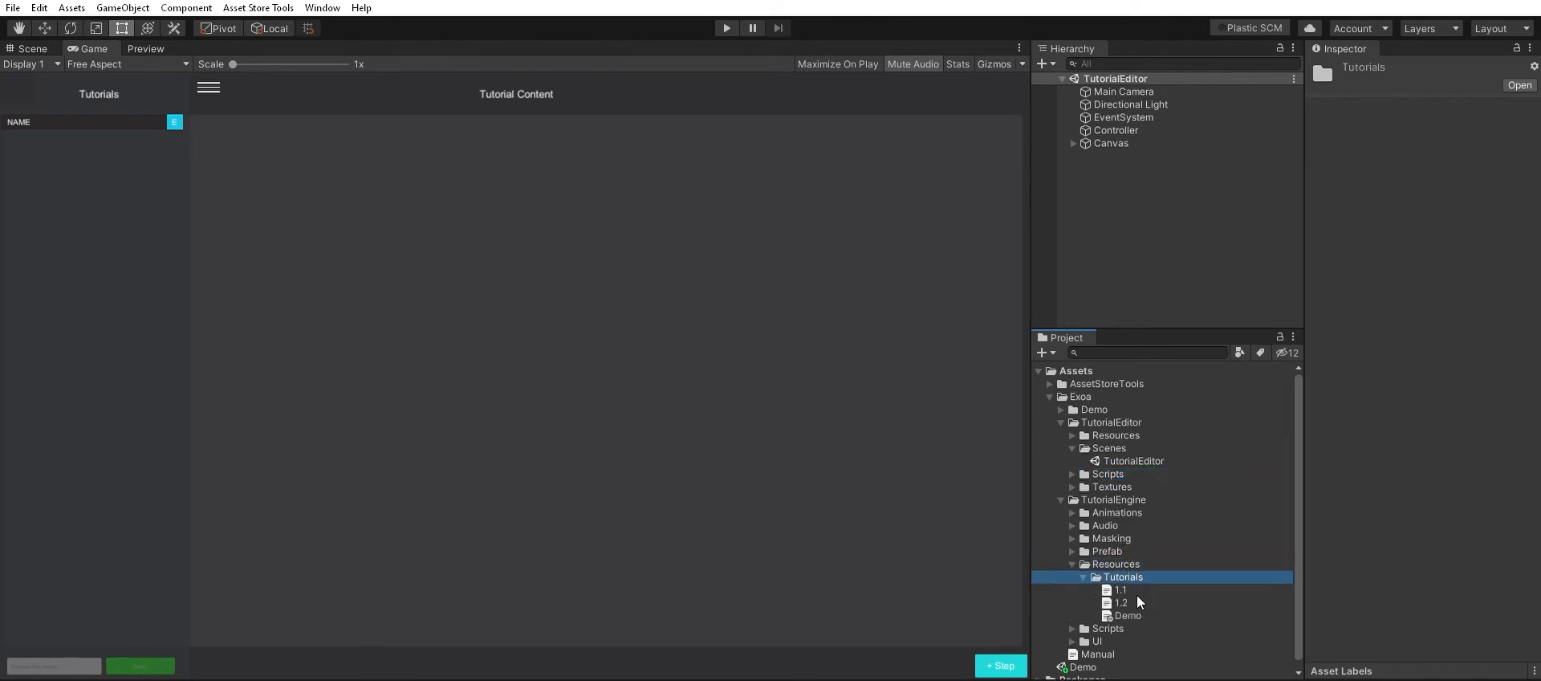
key(Down)
key(Down)
key(Down)
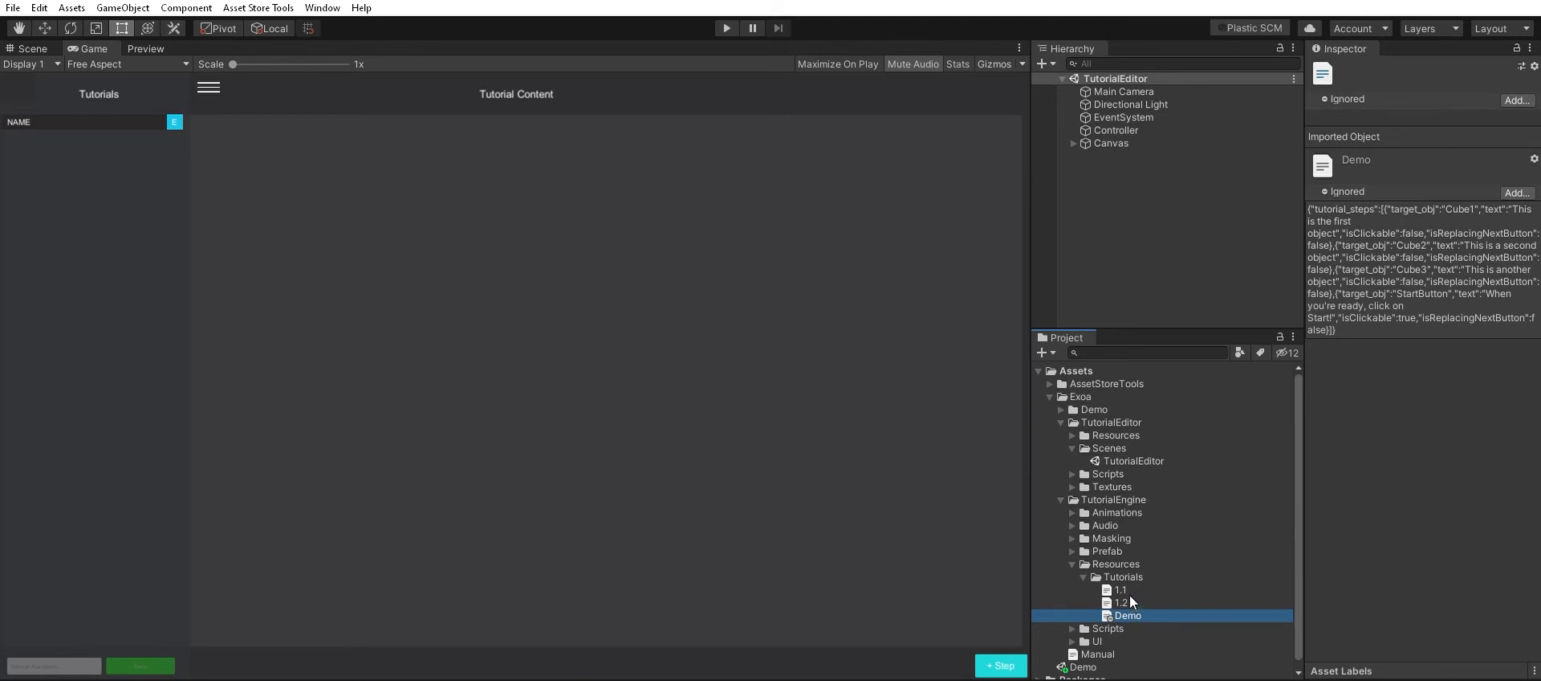
scroll(1124, 602, down, 1)
- Open the Demo scene and add an empty object named TutorialDemoScript
double_click(1112, 659)
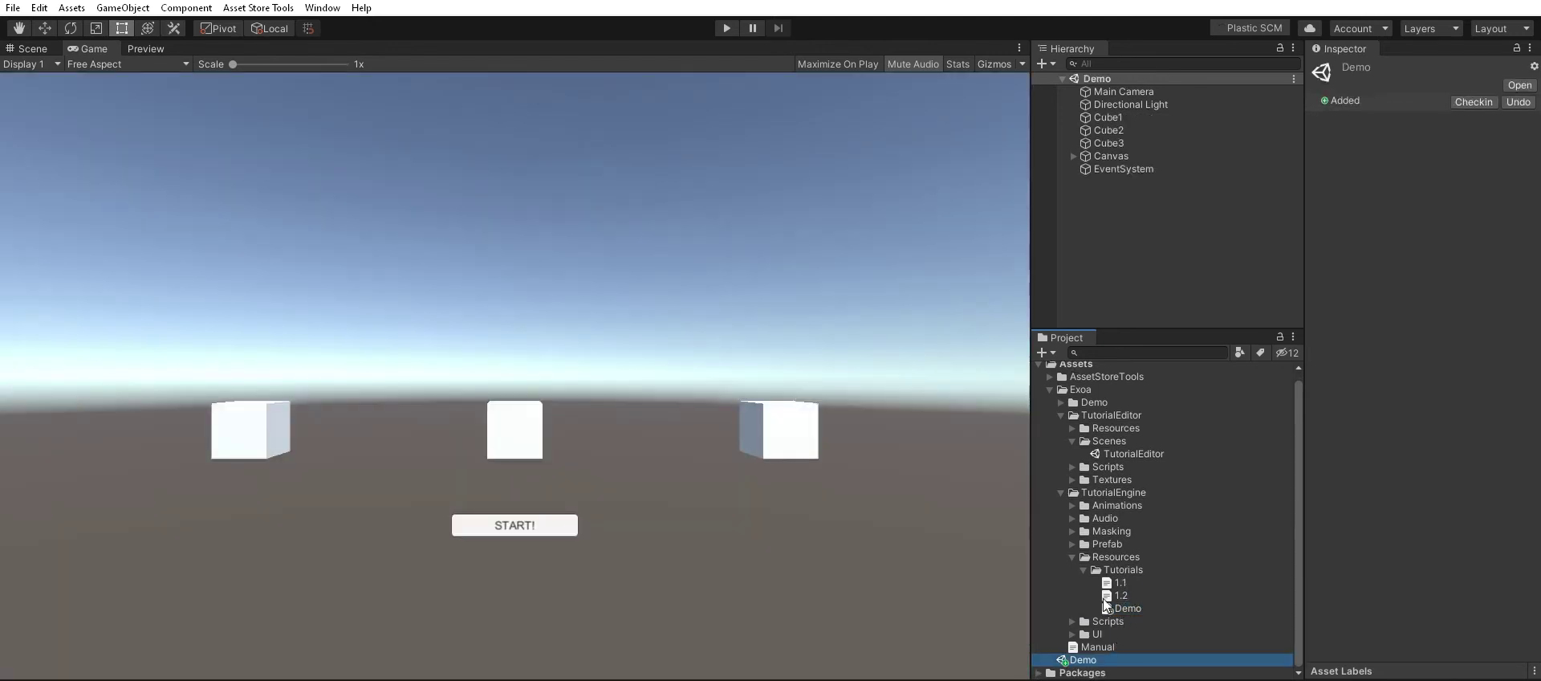
click(1116, 210)
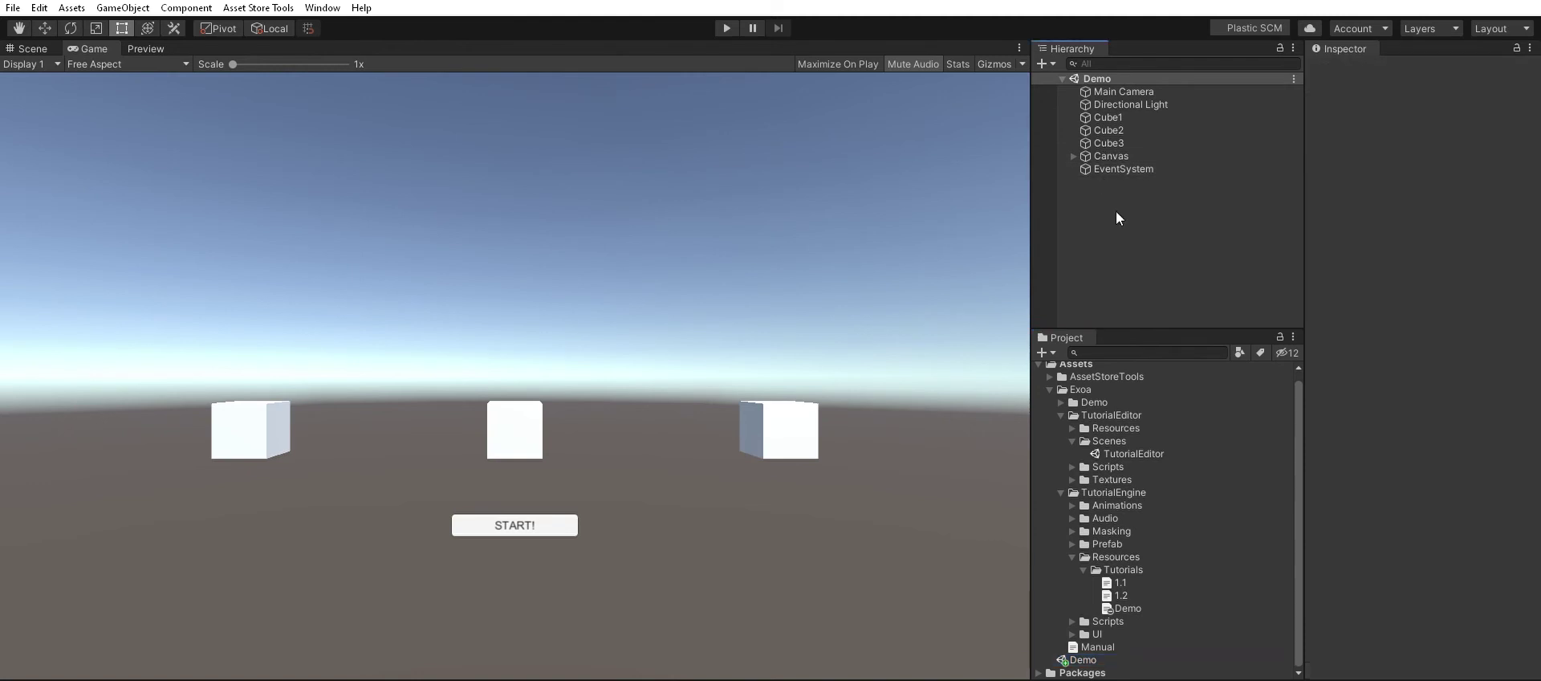
key(ctrl+shift+n)
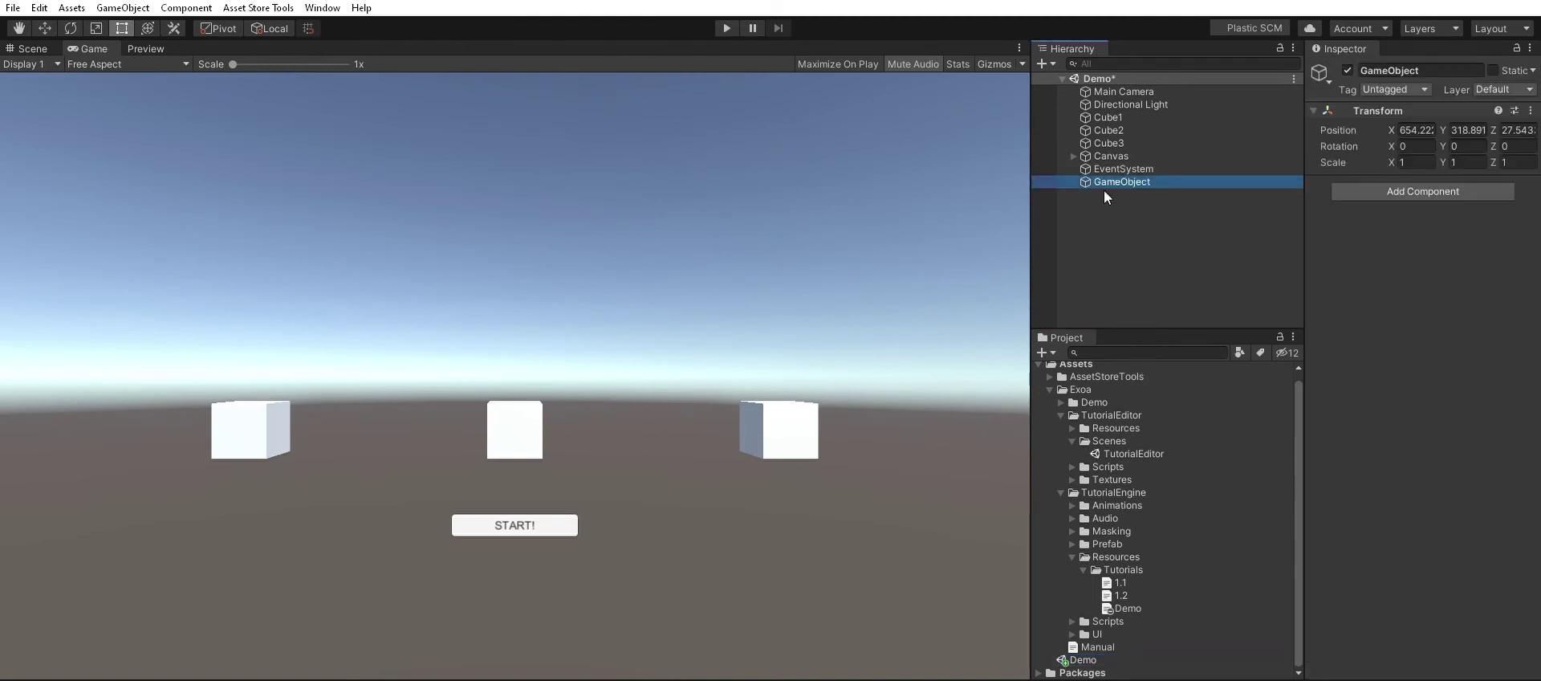
text(T)
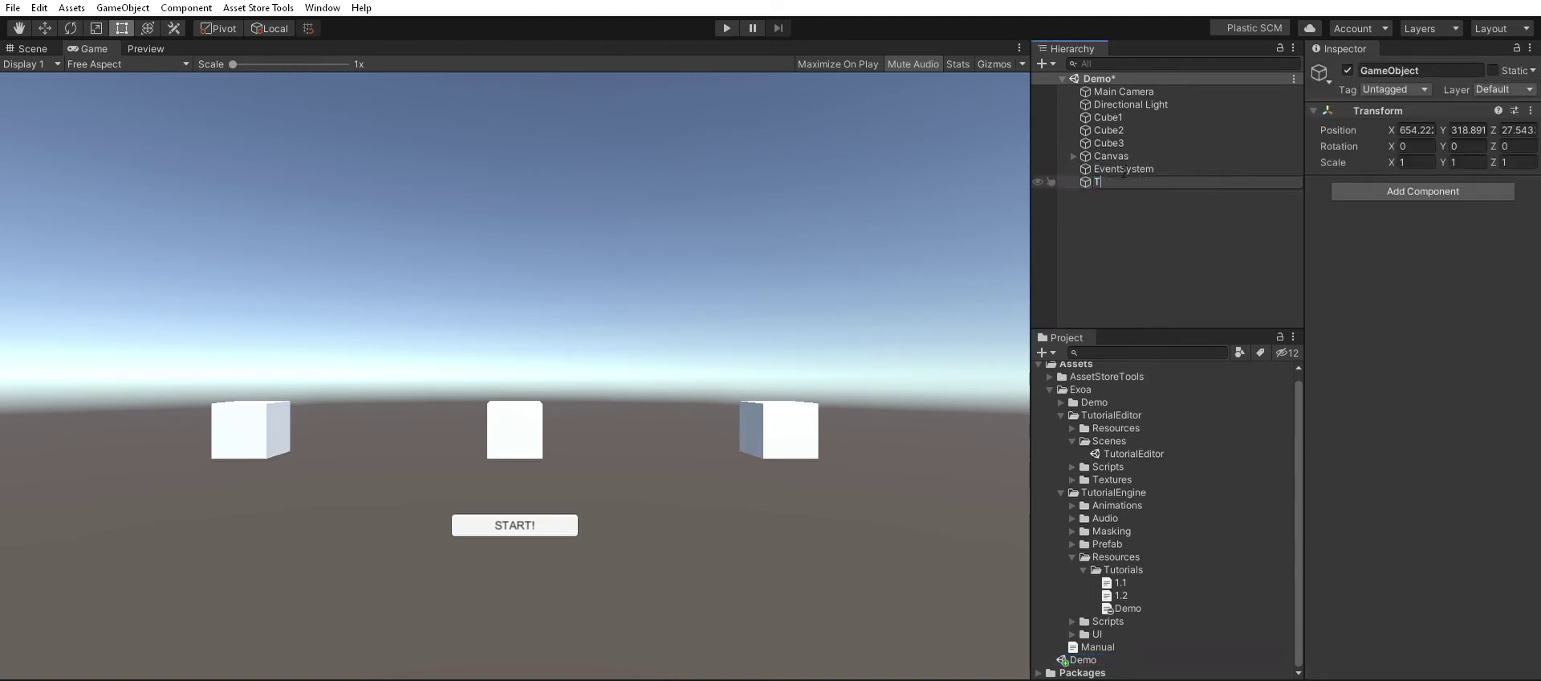
text(utorial)
text(DemoScript)
key(ctrl+a)
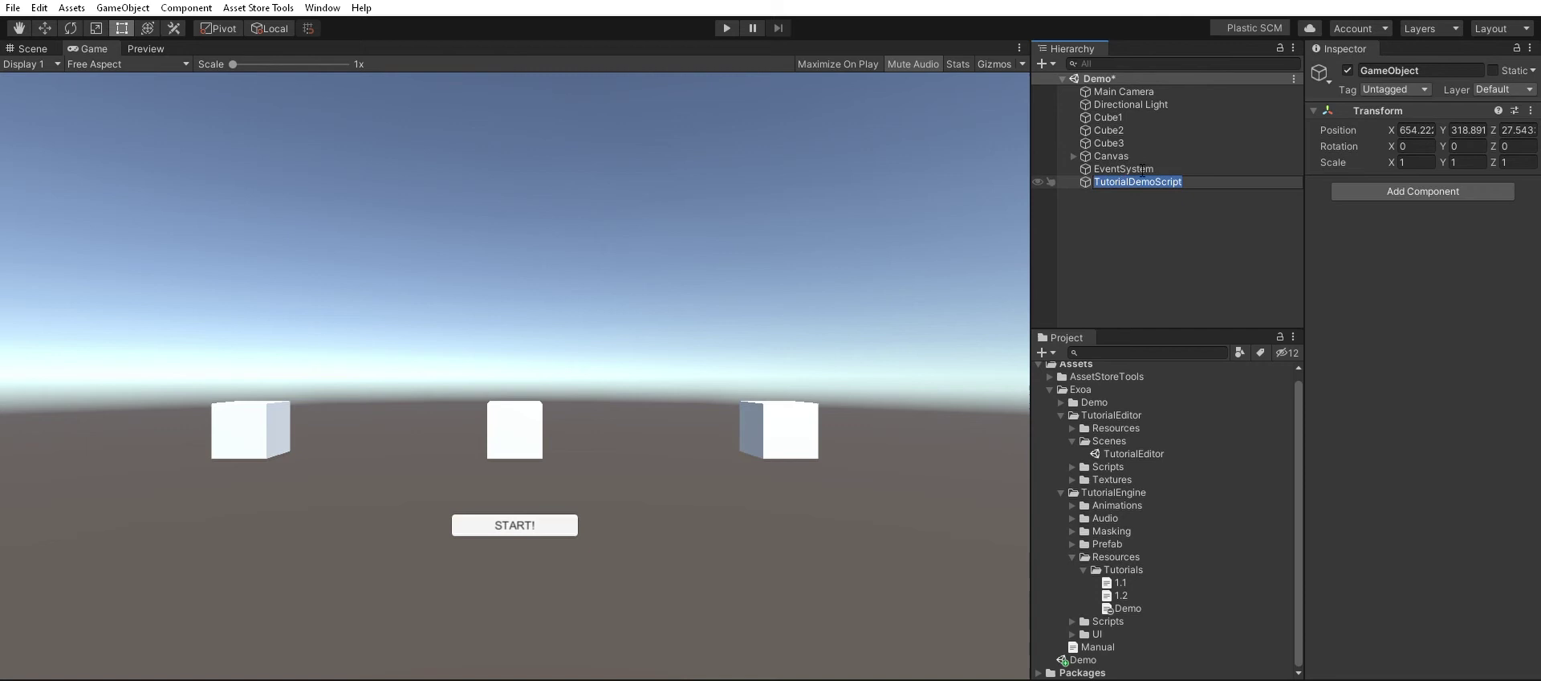
key(Return)
click(1433, 181)
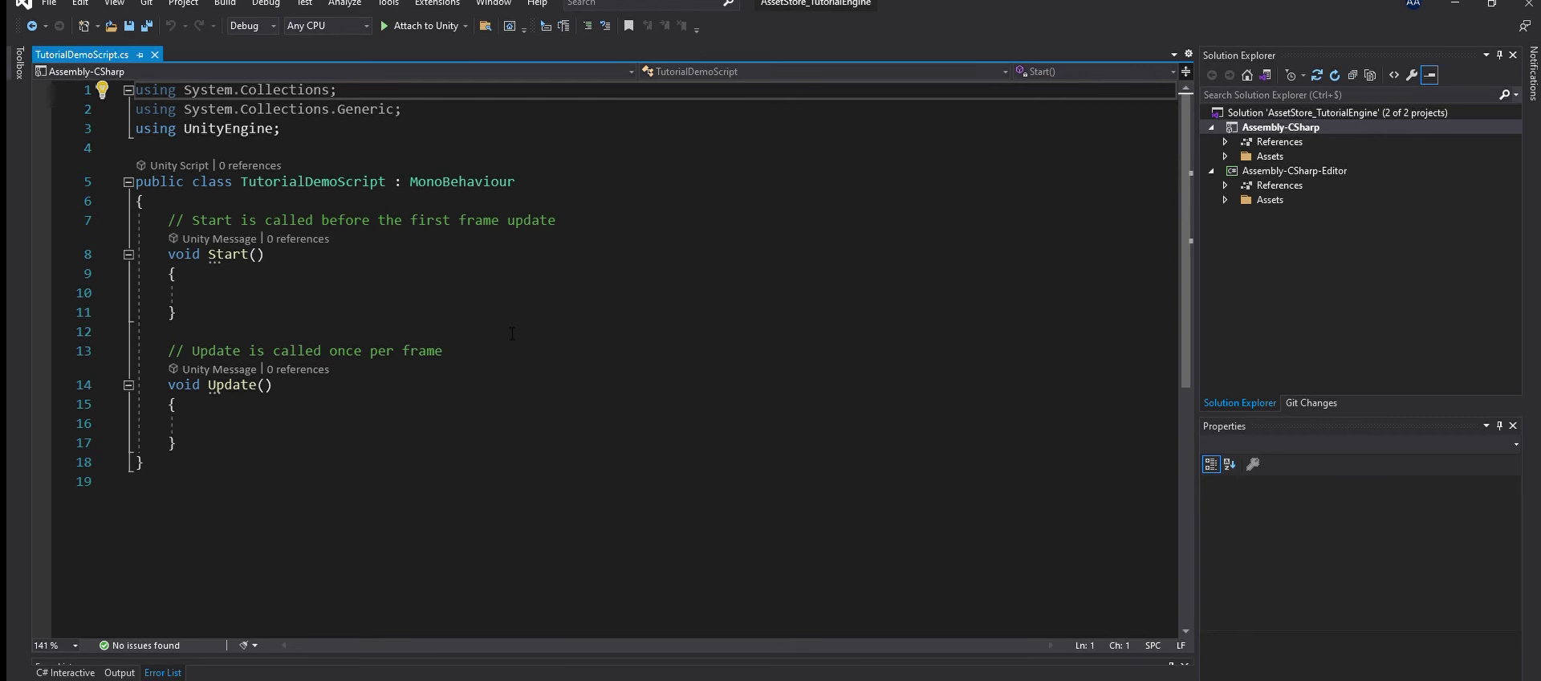
- Call TutorialLoader.instance.Load("Demo") in Start, import Exoa.TutorialEngine, and save
click(197, 302)
text(TutorialLoader.instance.Load("1.1");)
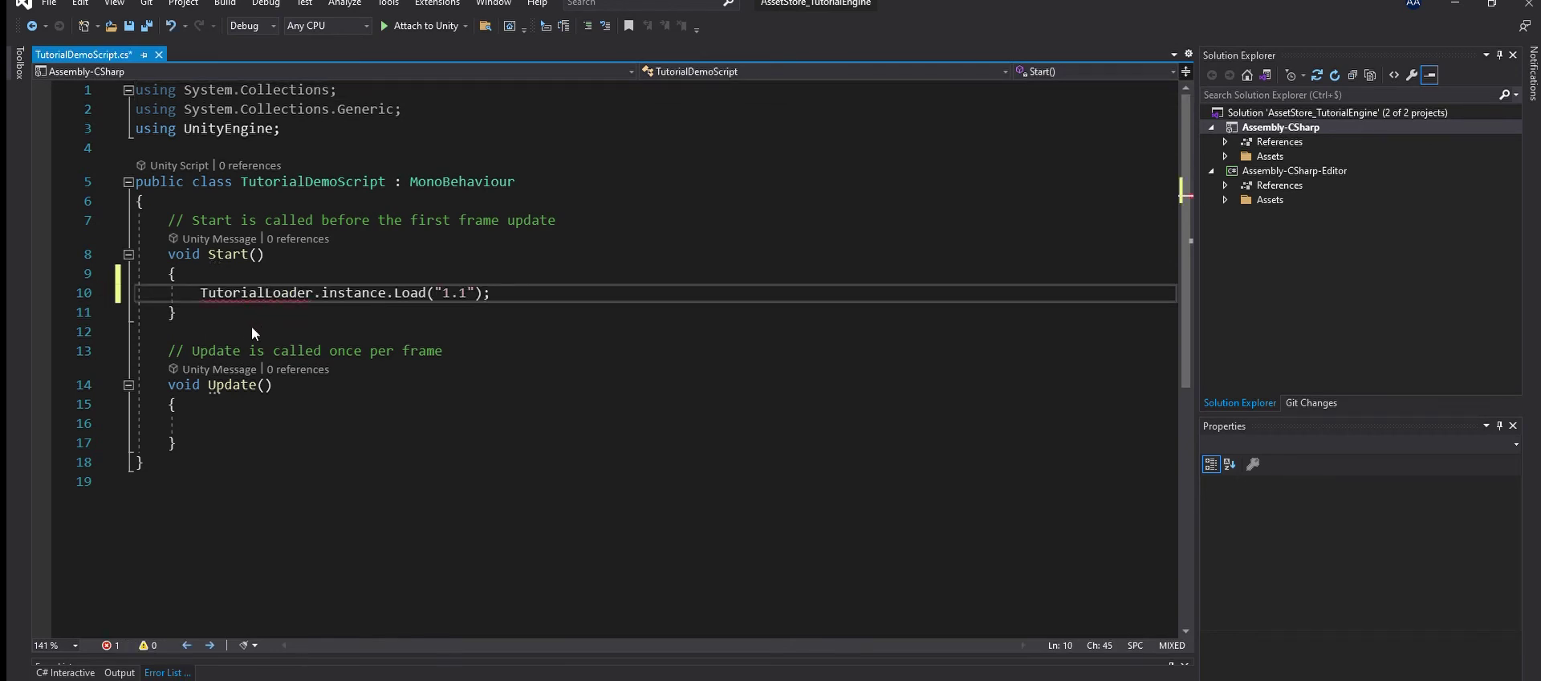
key(ctrl+period)
key(Return)
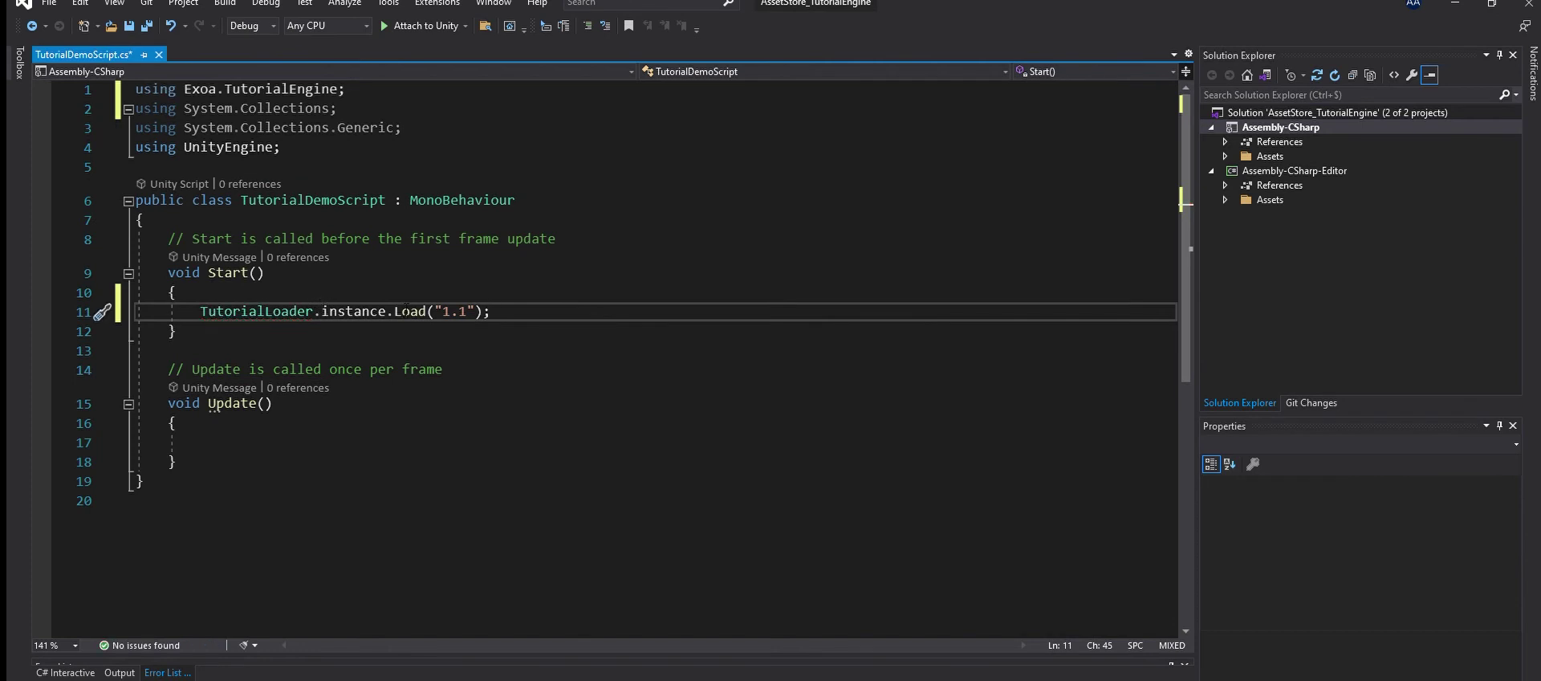
drag(441, 311, 470, 311)
text(D)
text(emo)
key(ctrl+s)
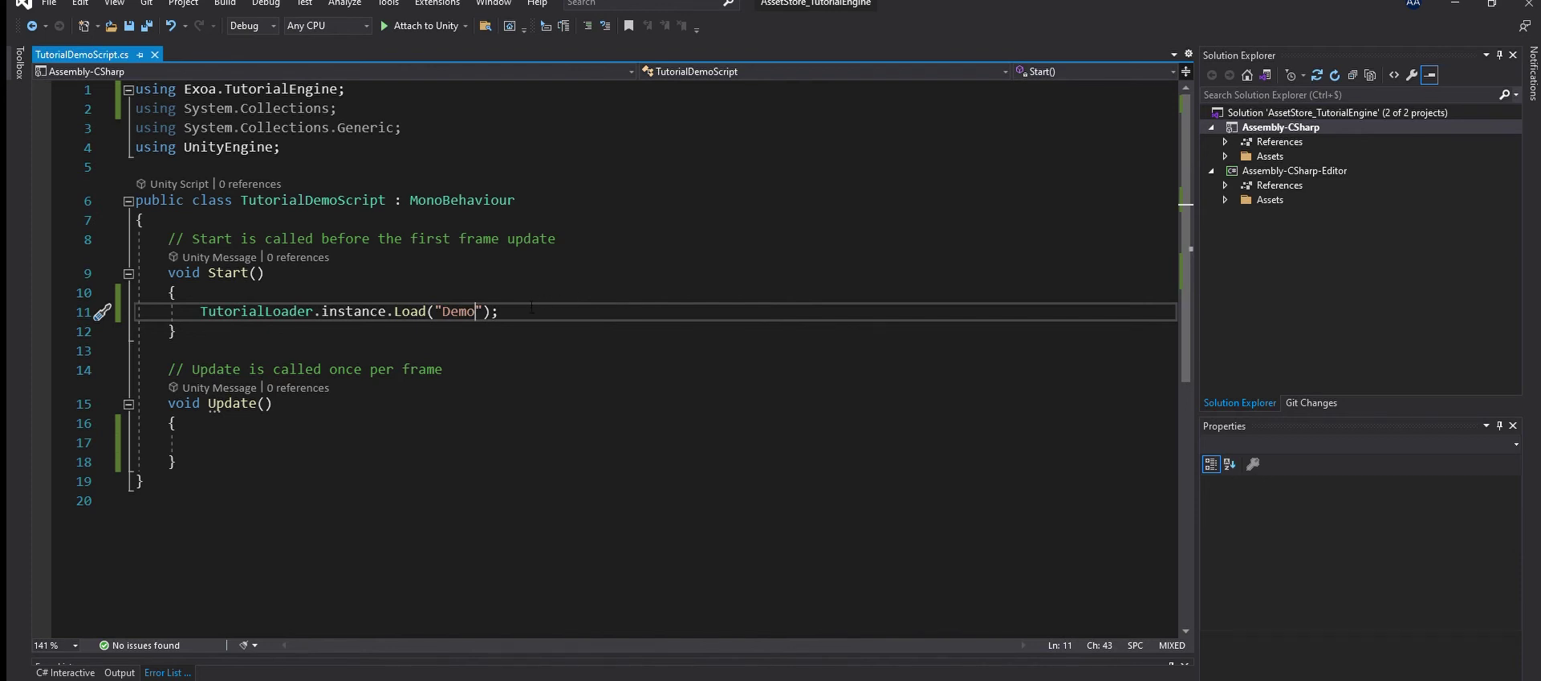
- Subscribe a new TutorialIsOver method to TutorialEvents.OnTutorialComplete
key(End)
key(Return)
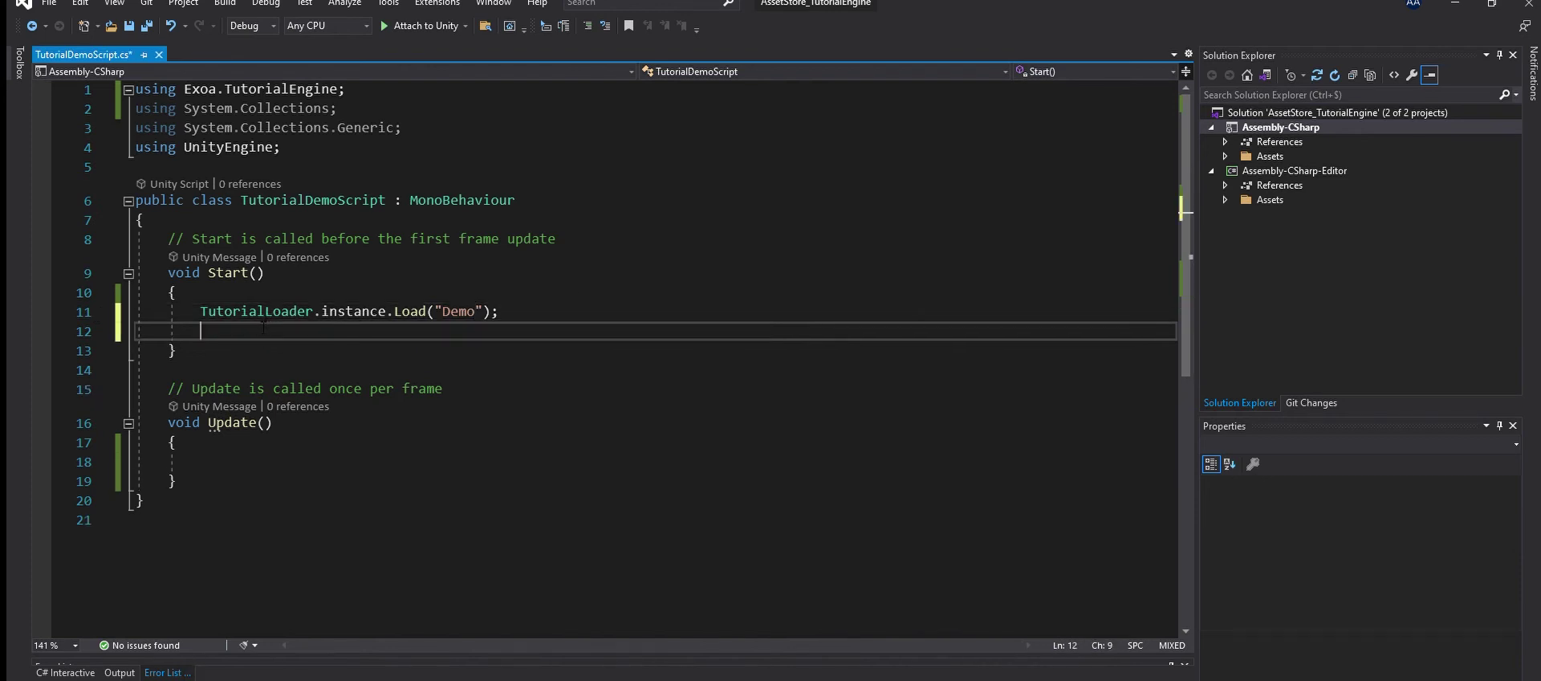
text(tu)
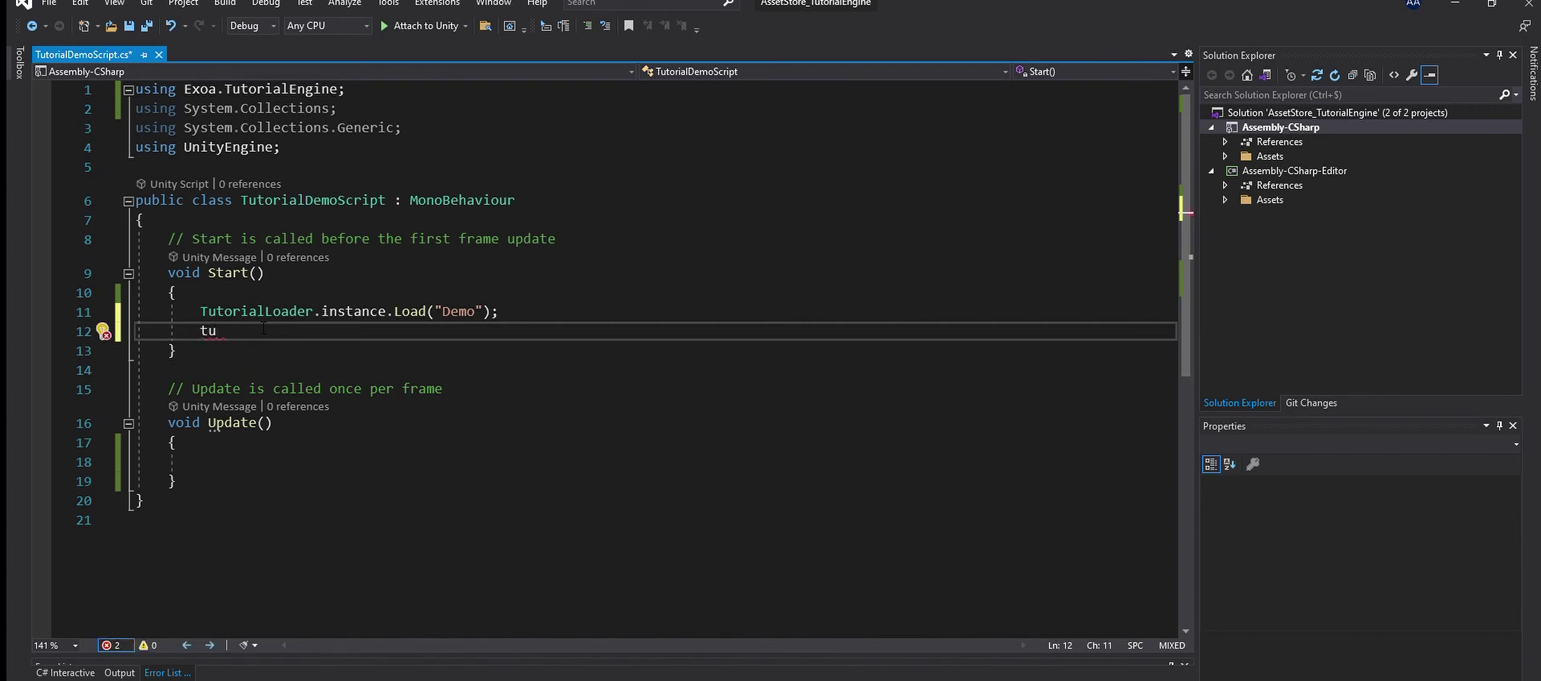
text(torialE)
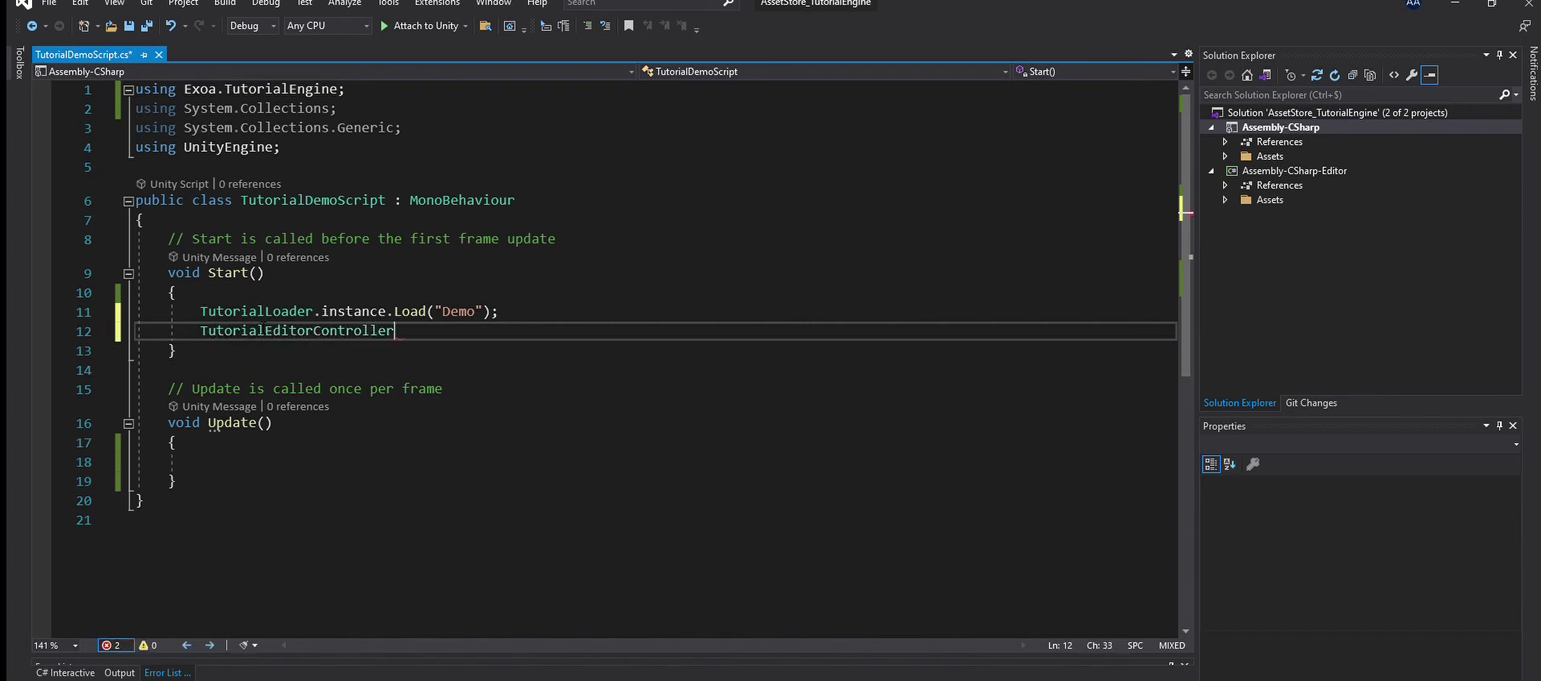
text(v)
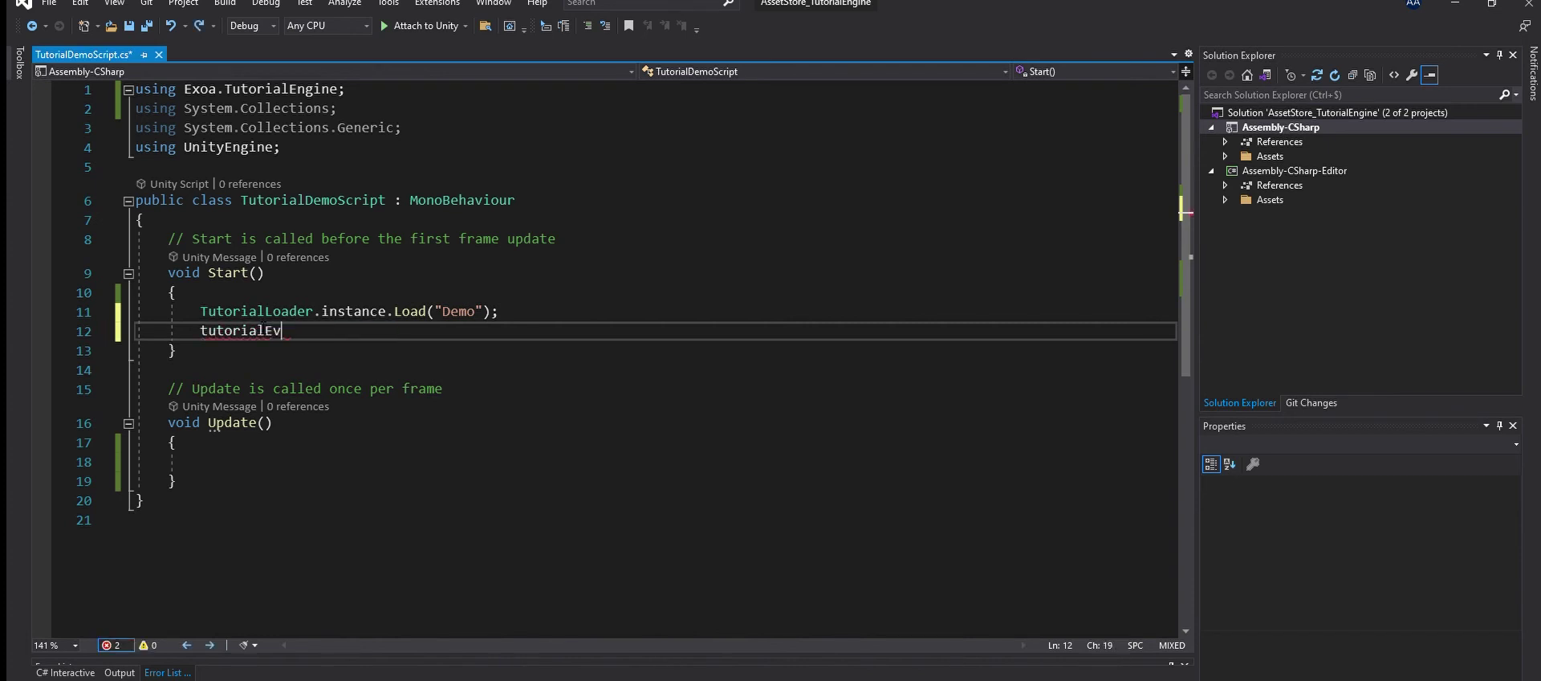
text(ents.)
text(On)
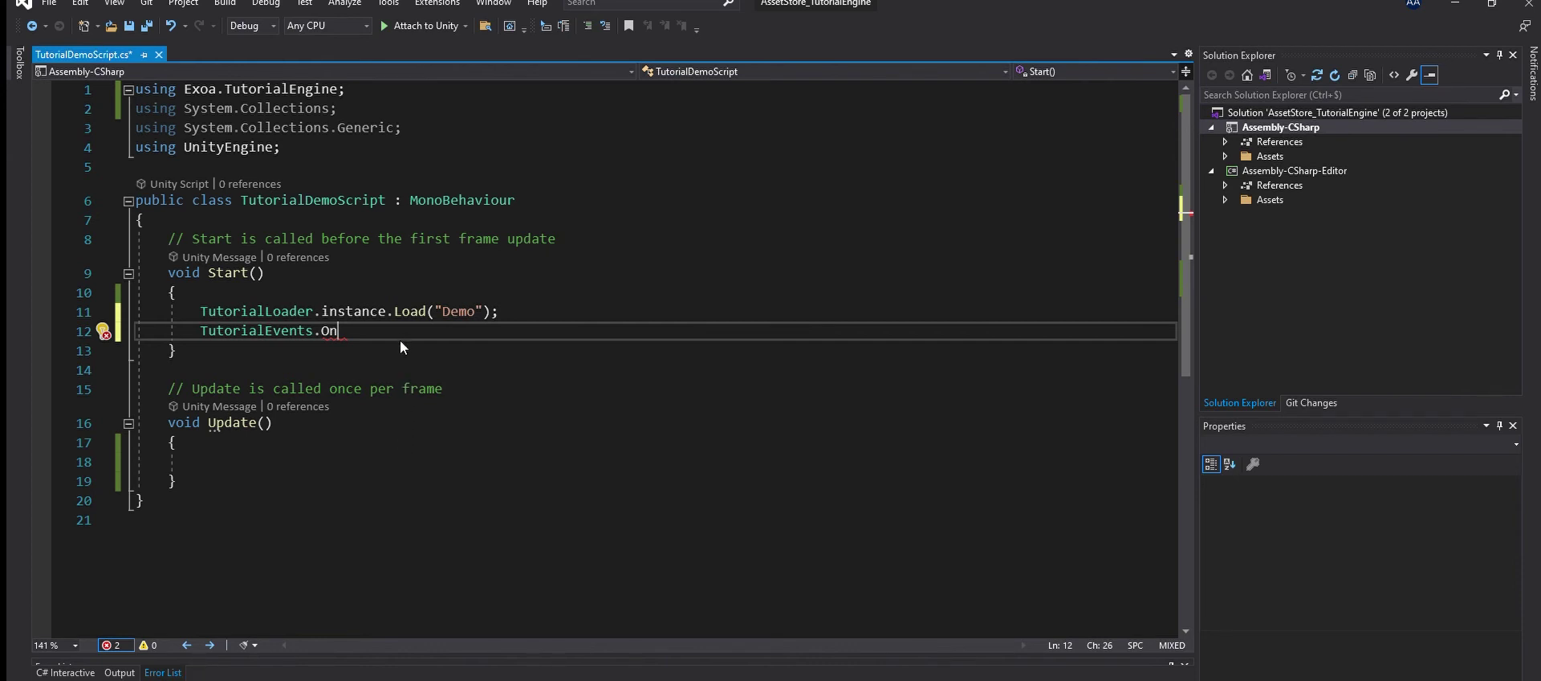
key(Tab)
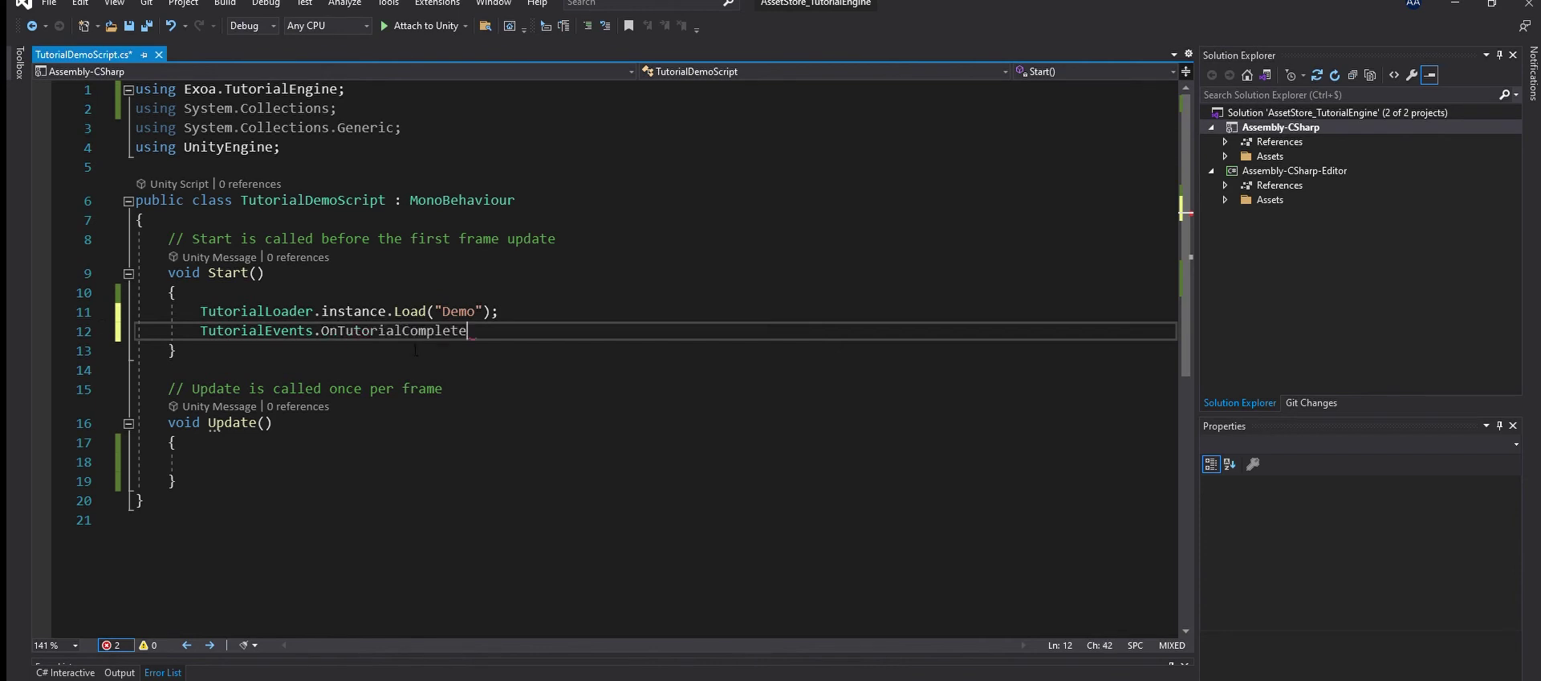
text( +)
text(=)
text( T)
text(utori)
text(alIs)
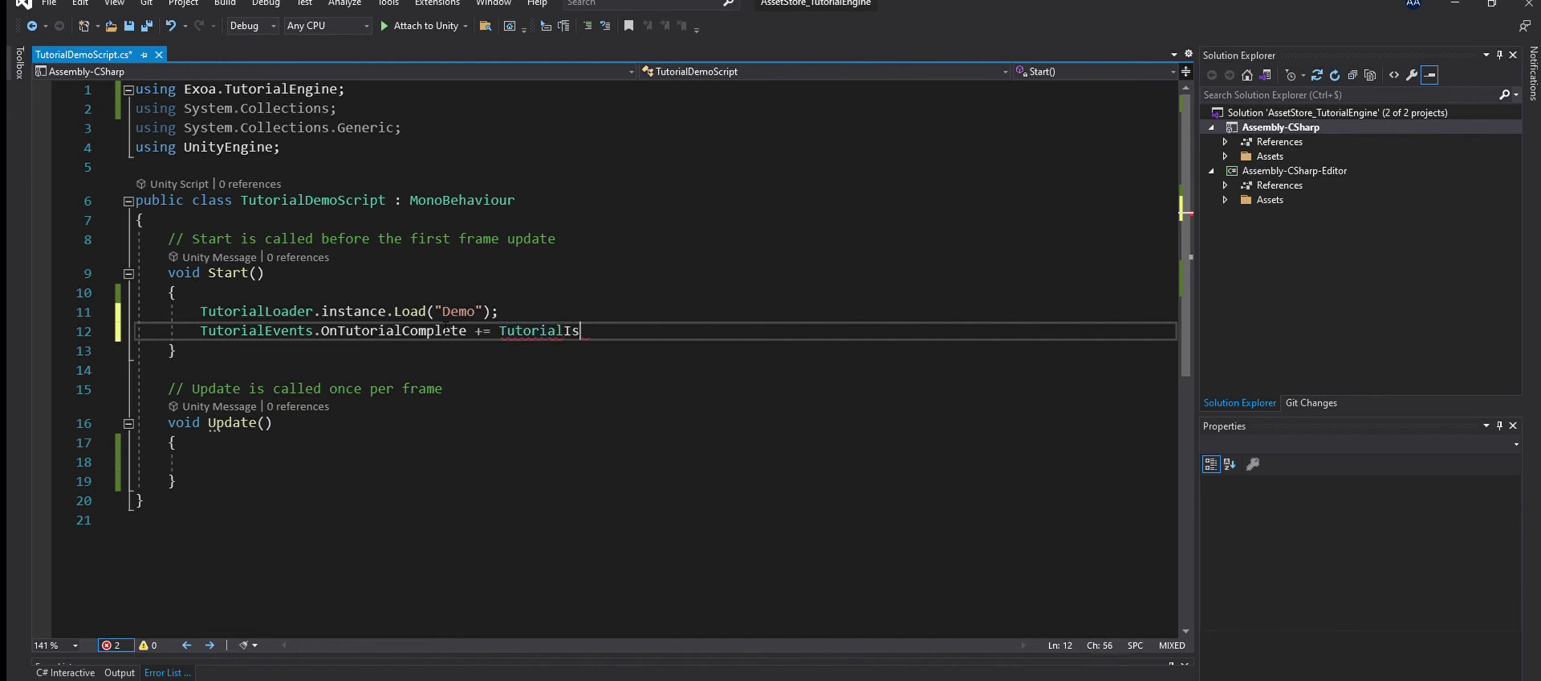
text(Over;)
key(ctrl+period)
key(Return)
- Make TutorialIsOver print "TutorialIsOver fired!" and save the script
click(329, 422)
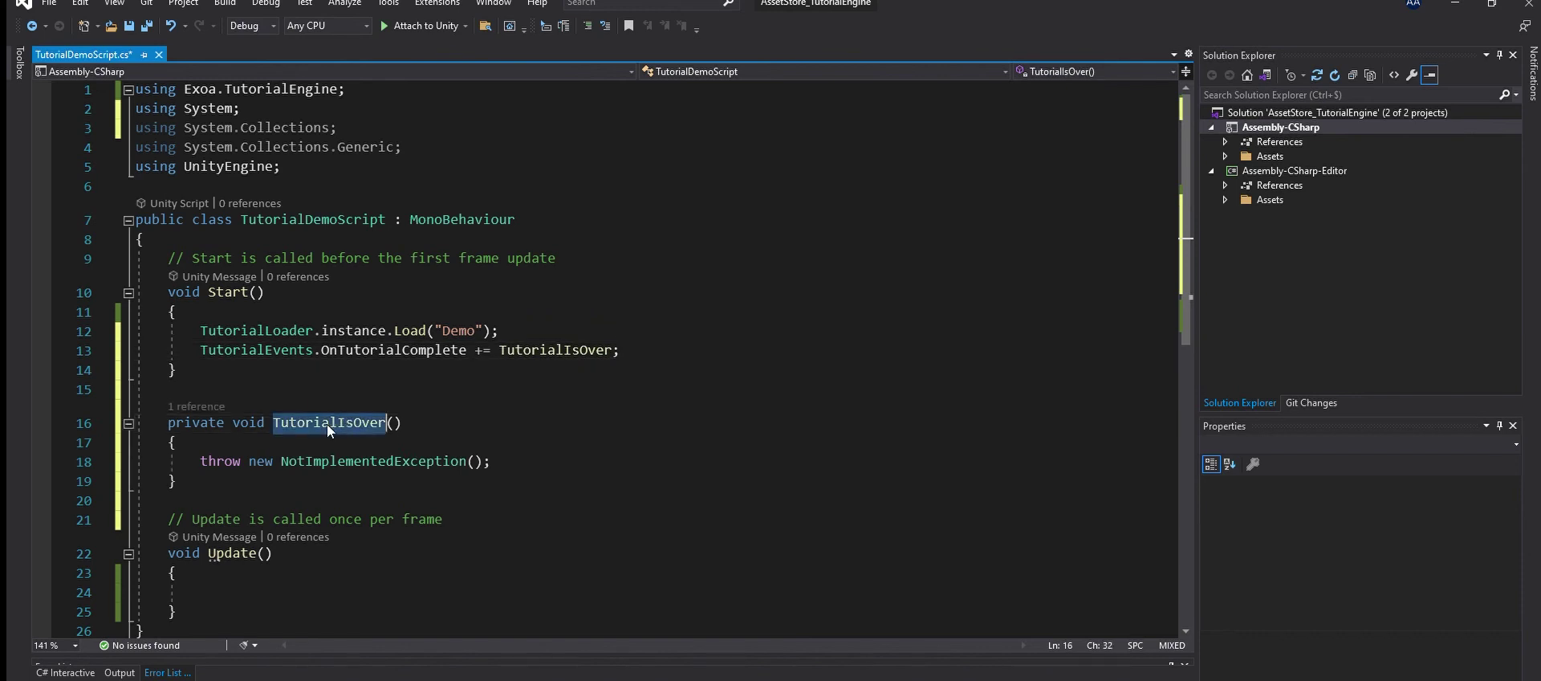
drag(194, 461, 538, 460)
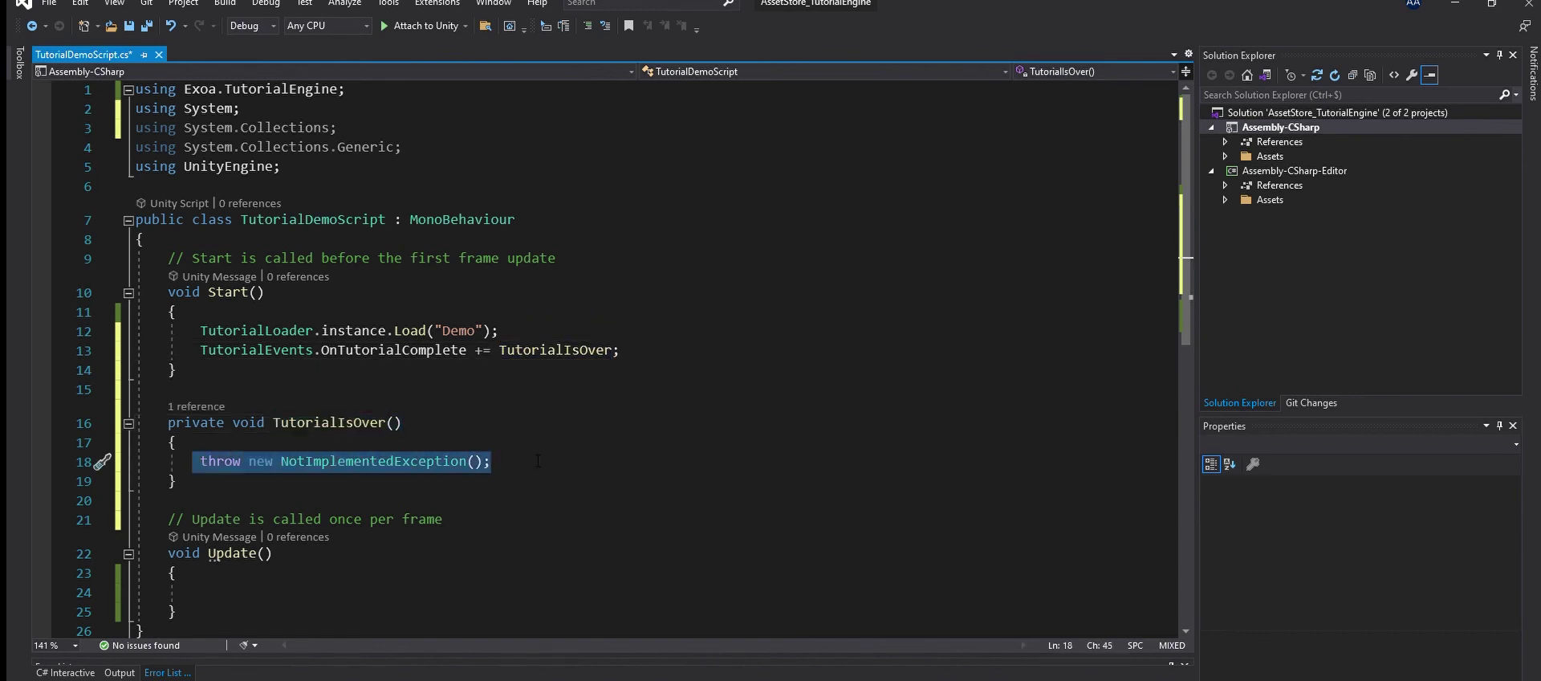
text(print("TutorialIsOver)
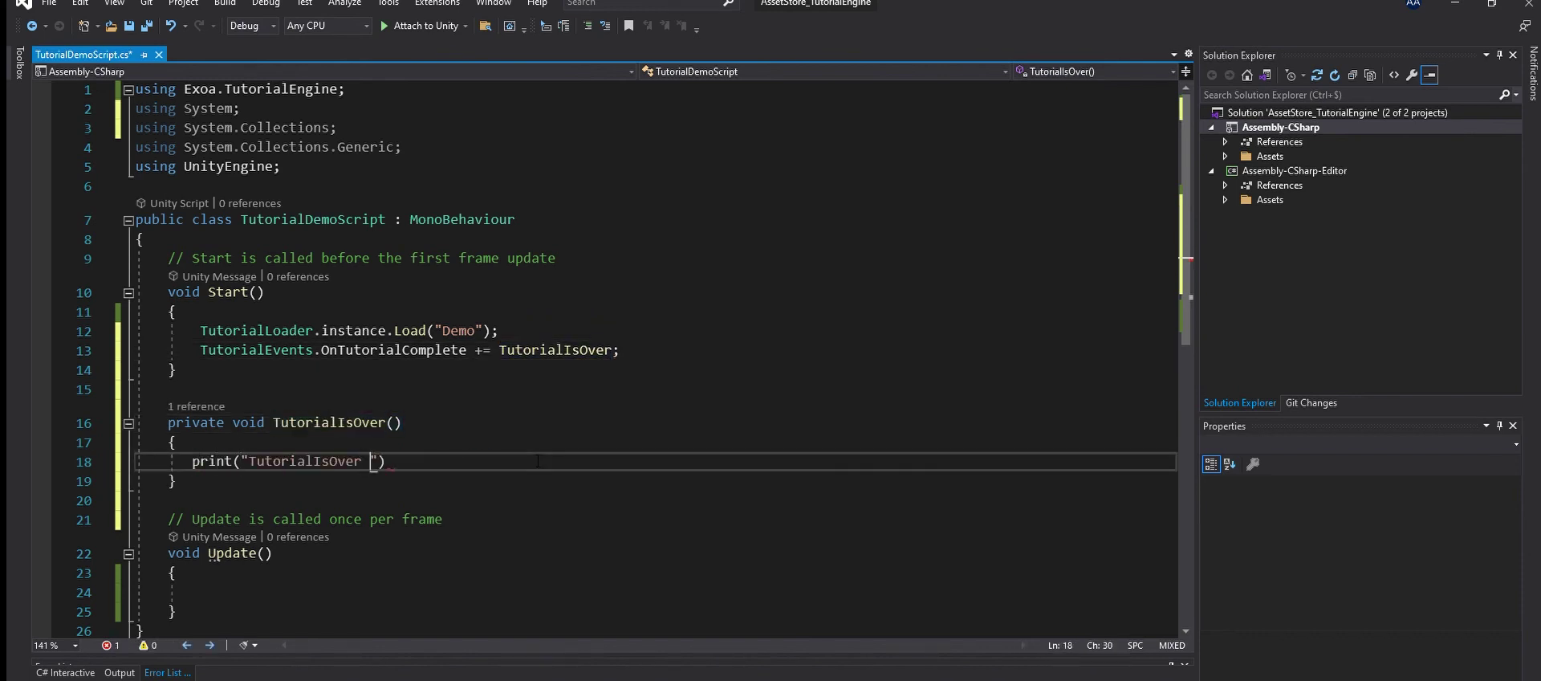
text(ed!)
text(");)
key(ctrl+s)
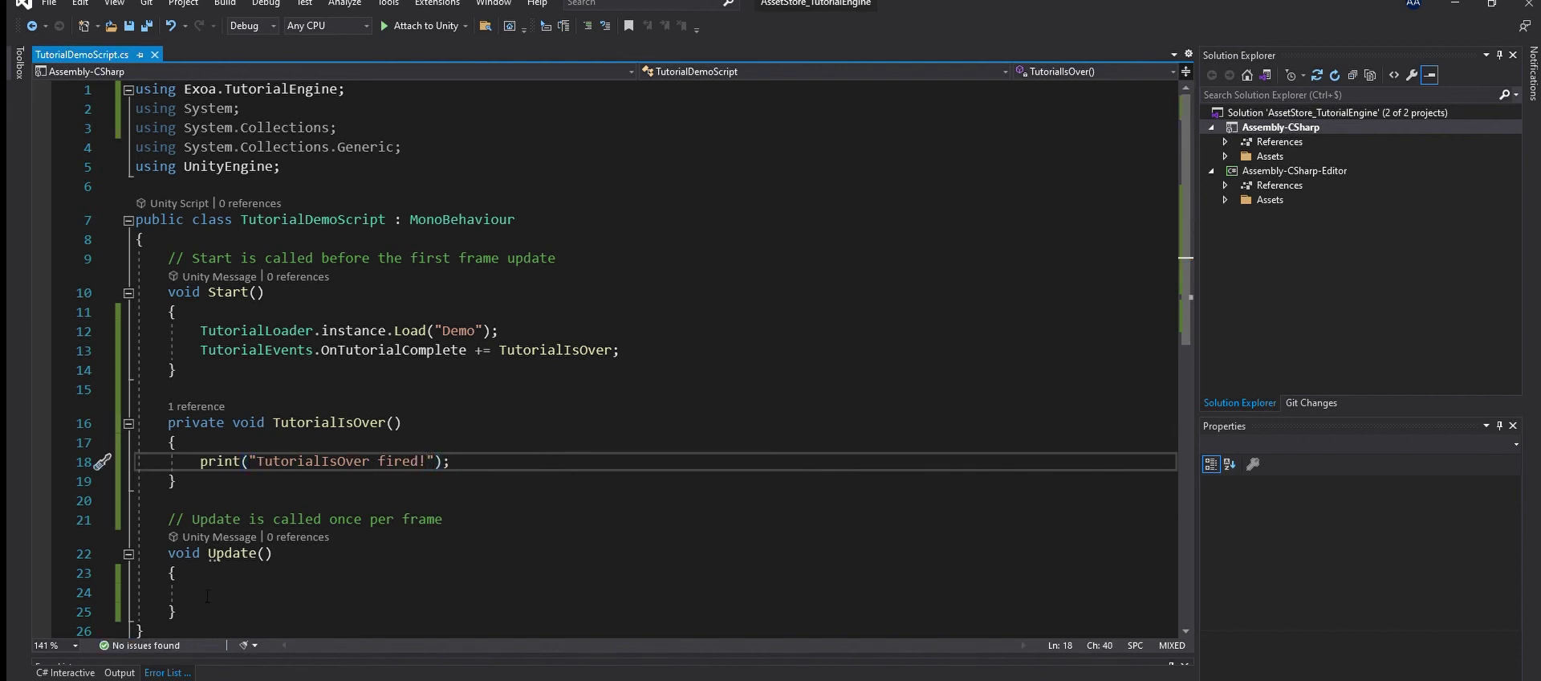
- Delete the unused Update method and comment, then select the TutorialController prefab in Unity
mouse_move(197, 612)
mouse_down()
mouse_move(214, 518)
mouse_move(138, 500)
mouse_up()
key(BackSpace)
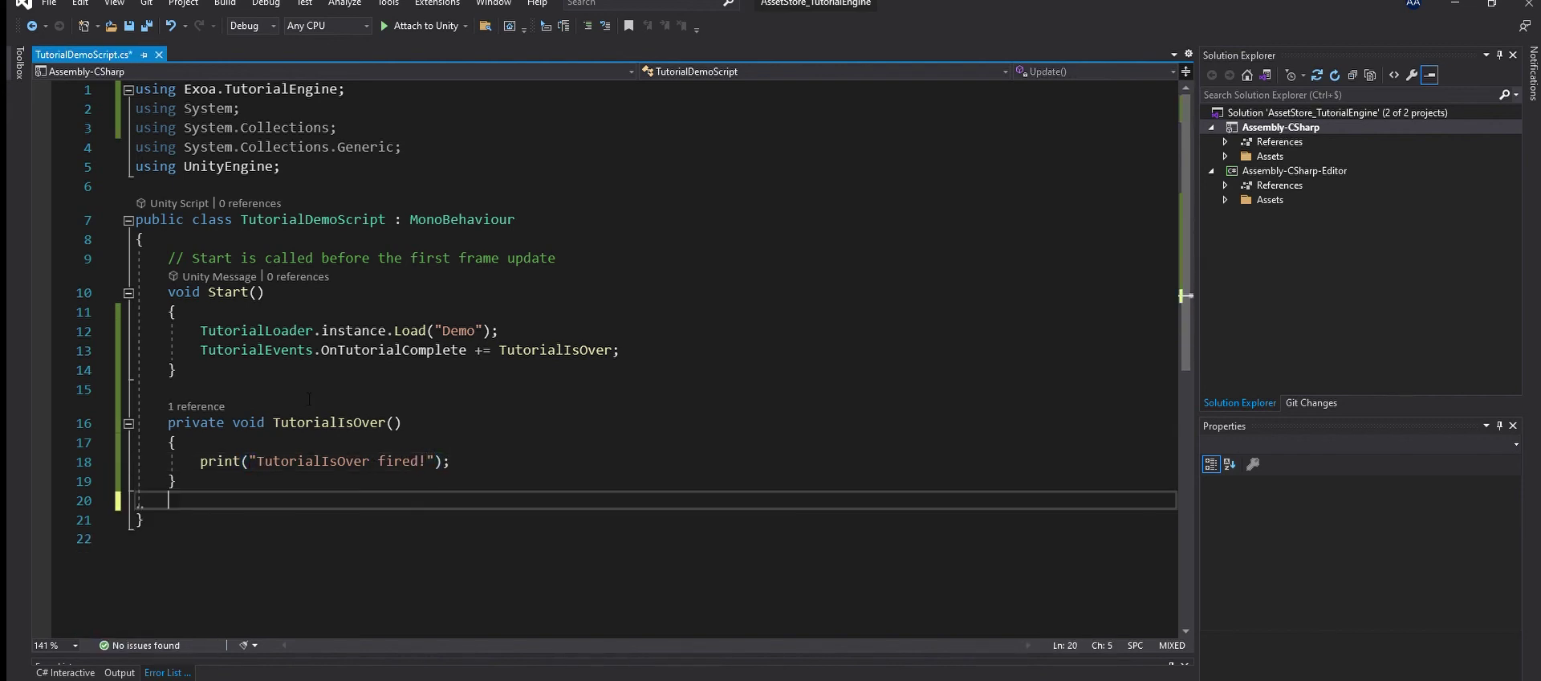
key(ctrl+x)
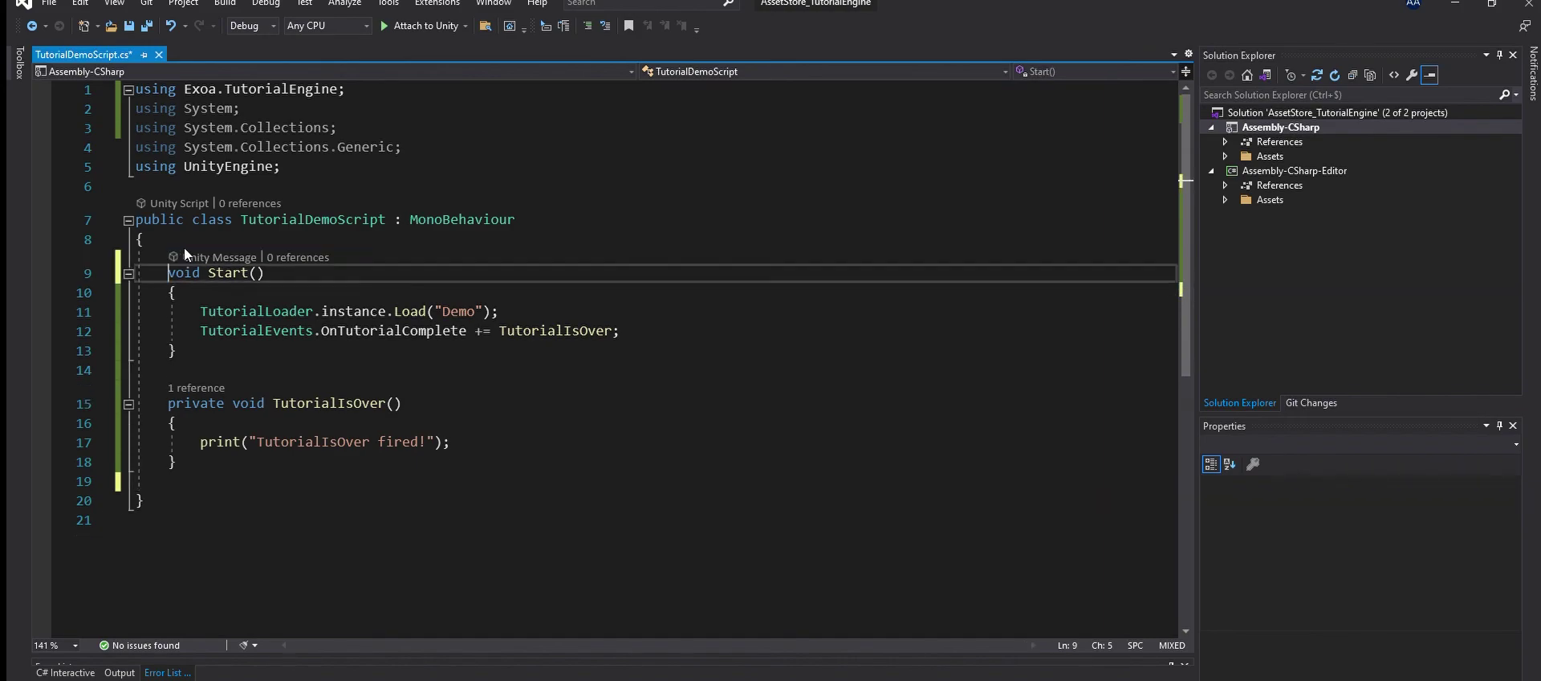
key(alt+Tab)
click(1112, 529)
- Place TutorialController under Canvas, review its Tutorial Loader and Popup Move settings, then play
drag(1136, 519, 1112, 142)
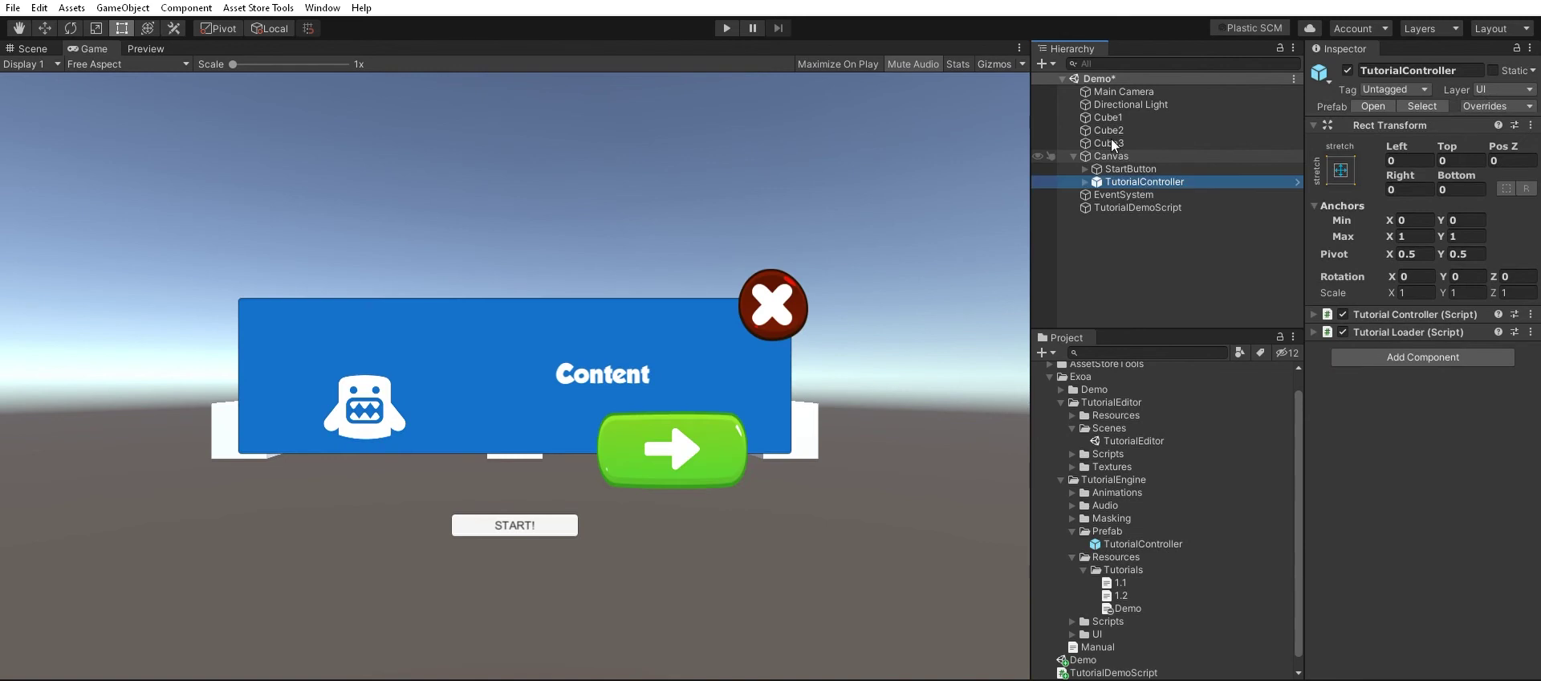
click(1391, 312)
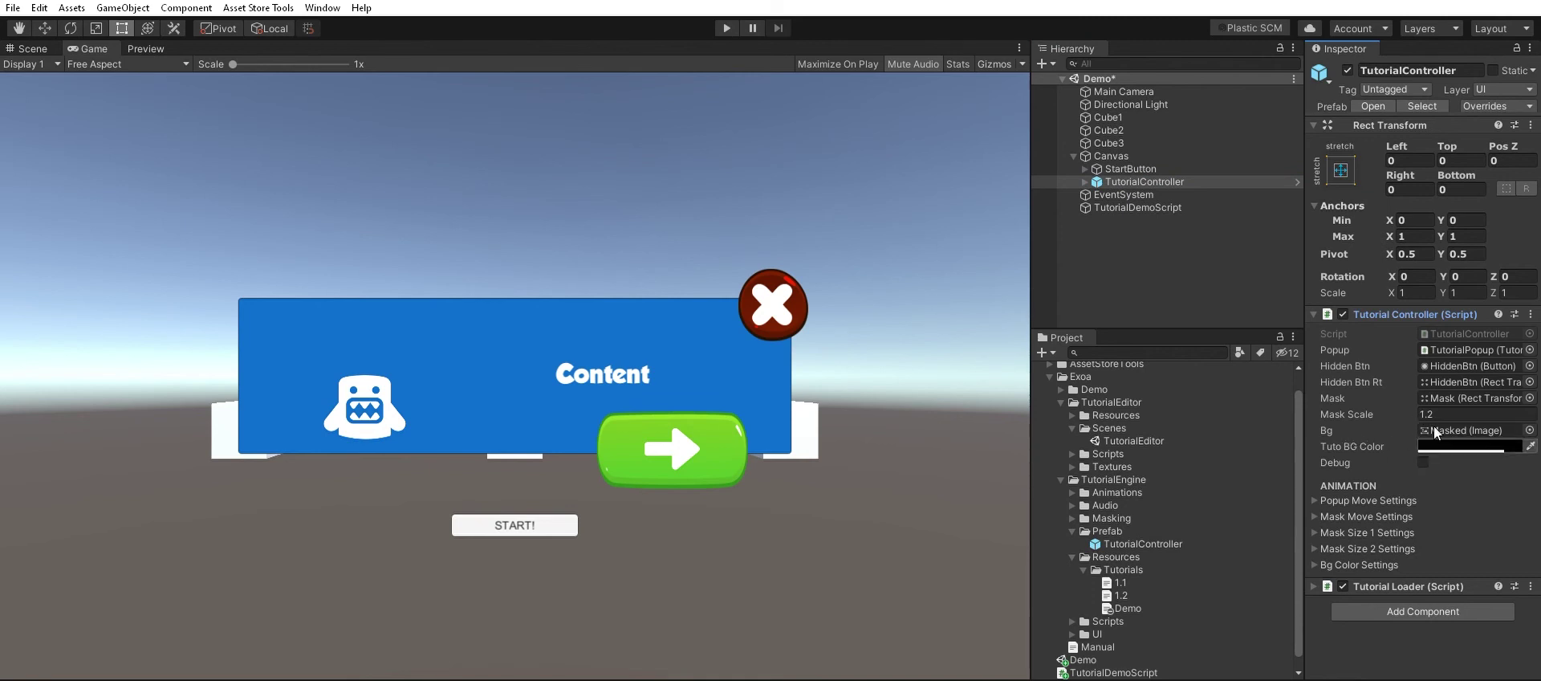
click(1375, 586)
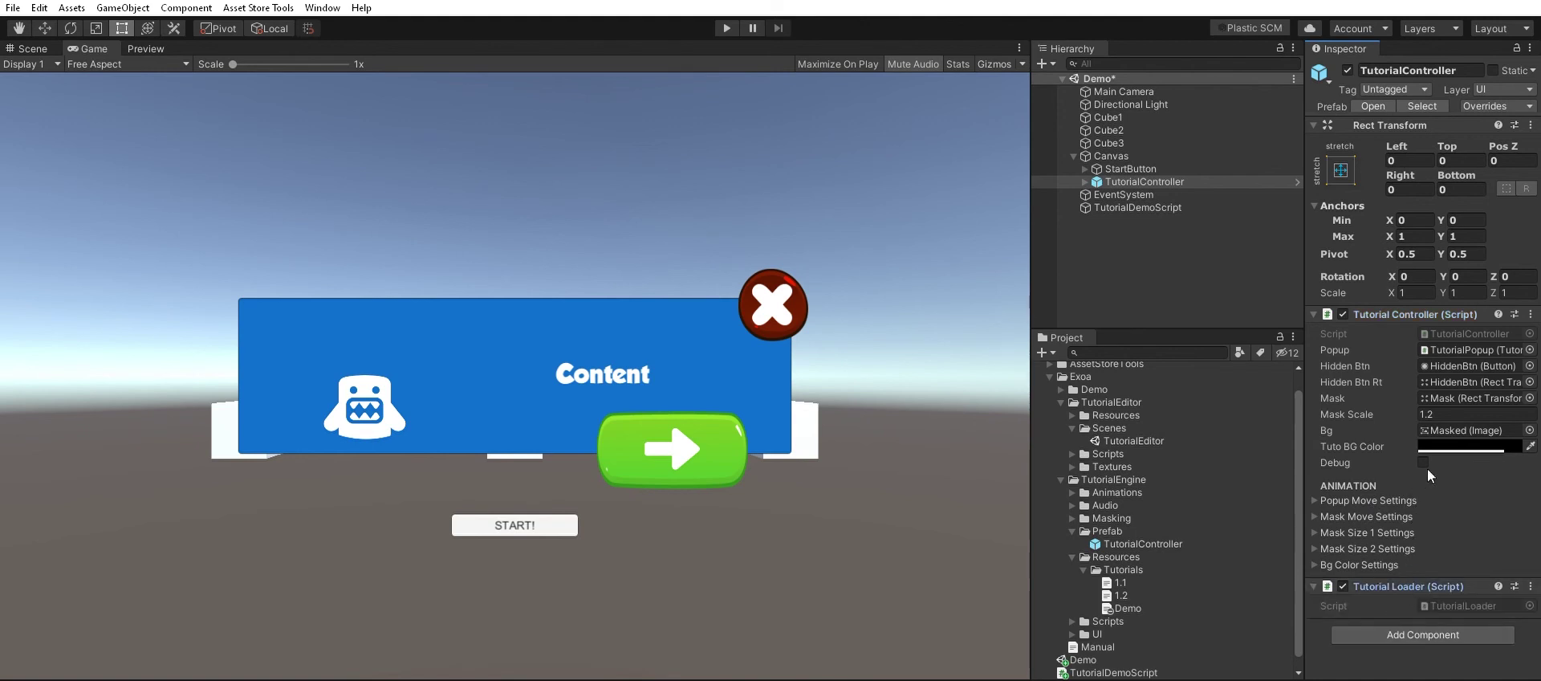
click(1350, 500)
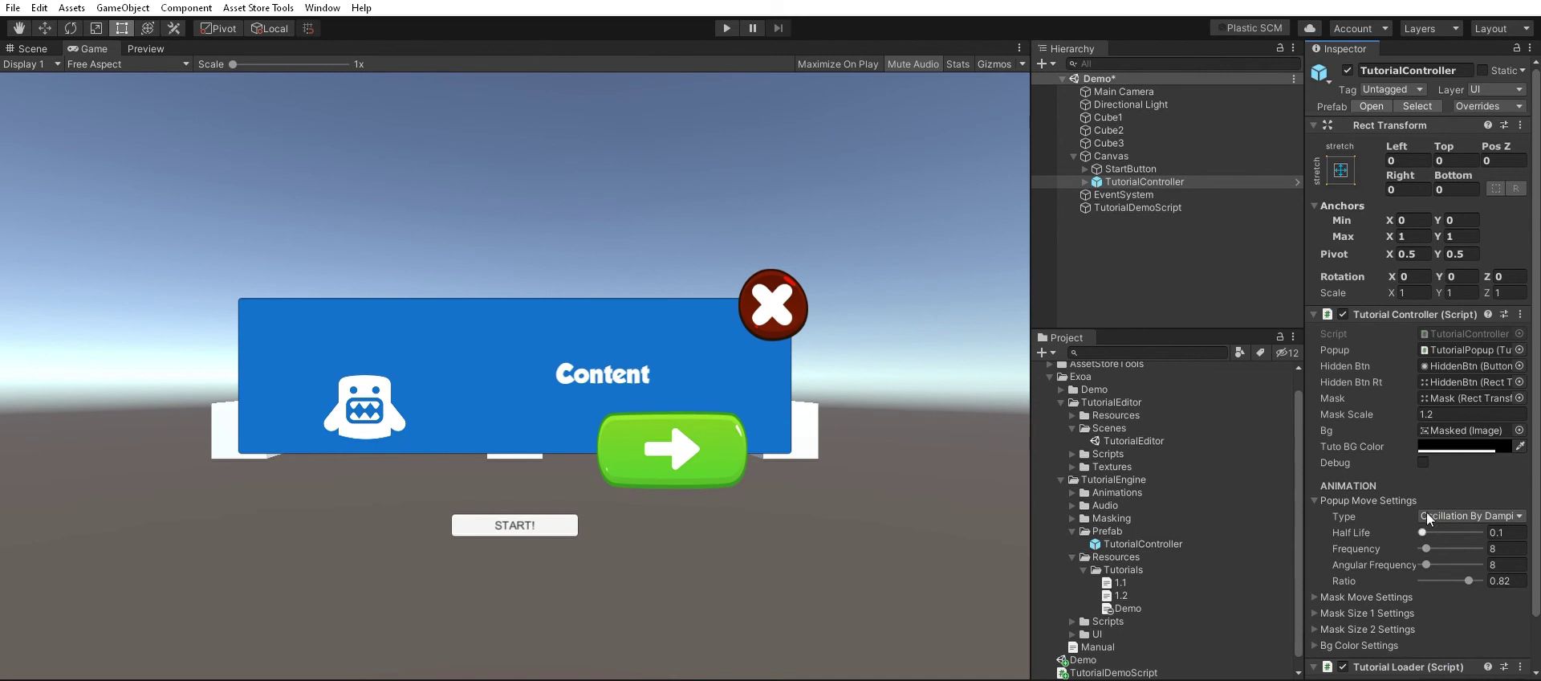
click(1410, 495)
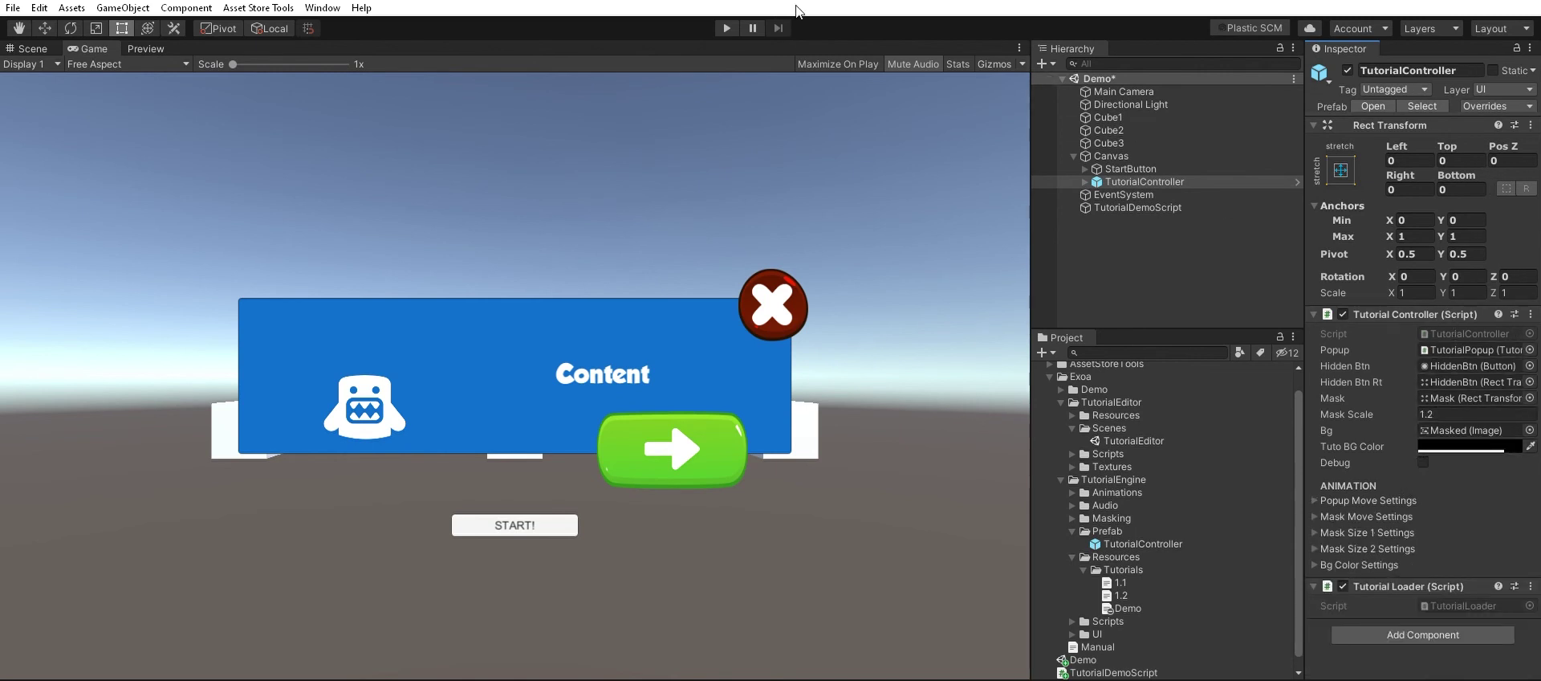
click(727, 23)
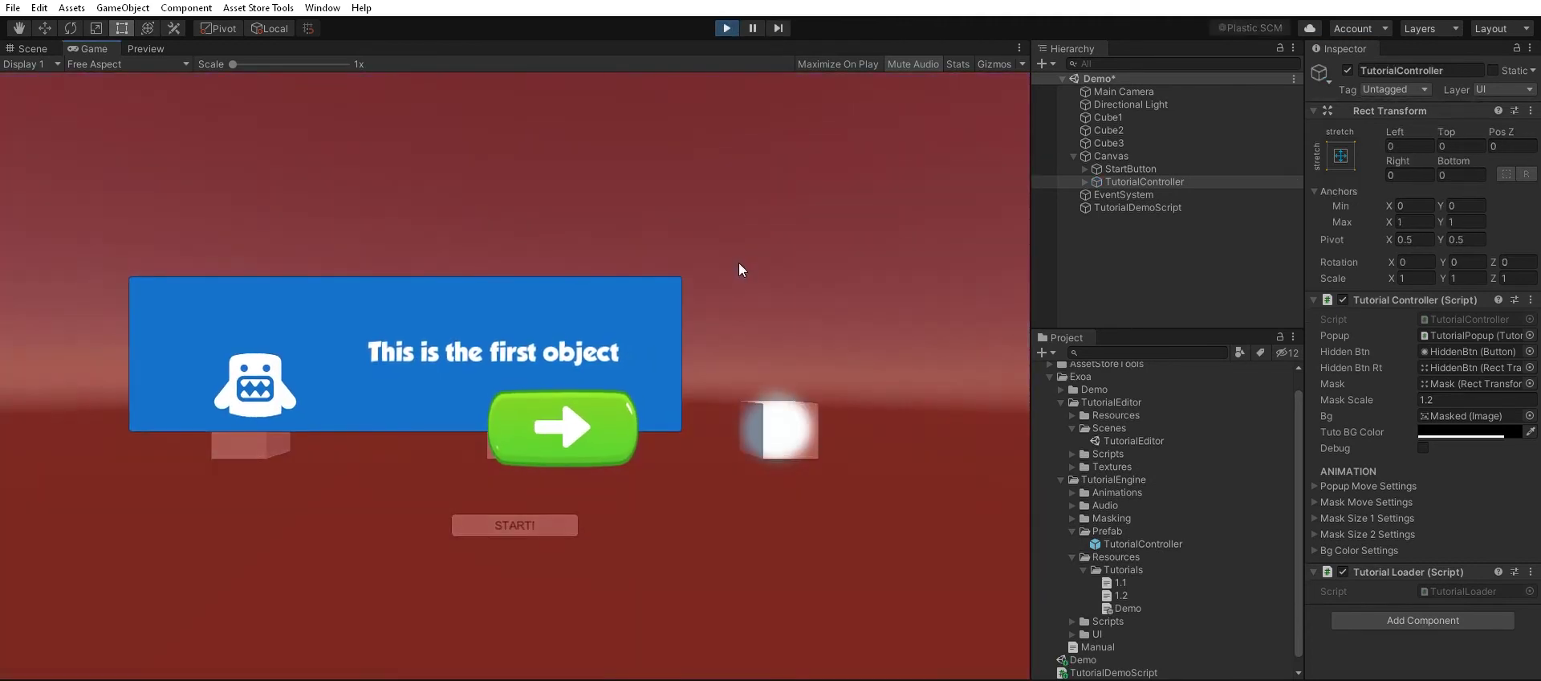
- Advance through each tutorial step, press START, then stop Play mode
click(775, 437)
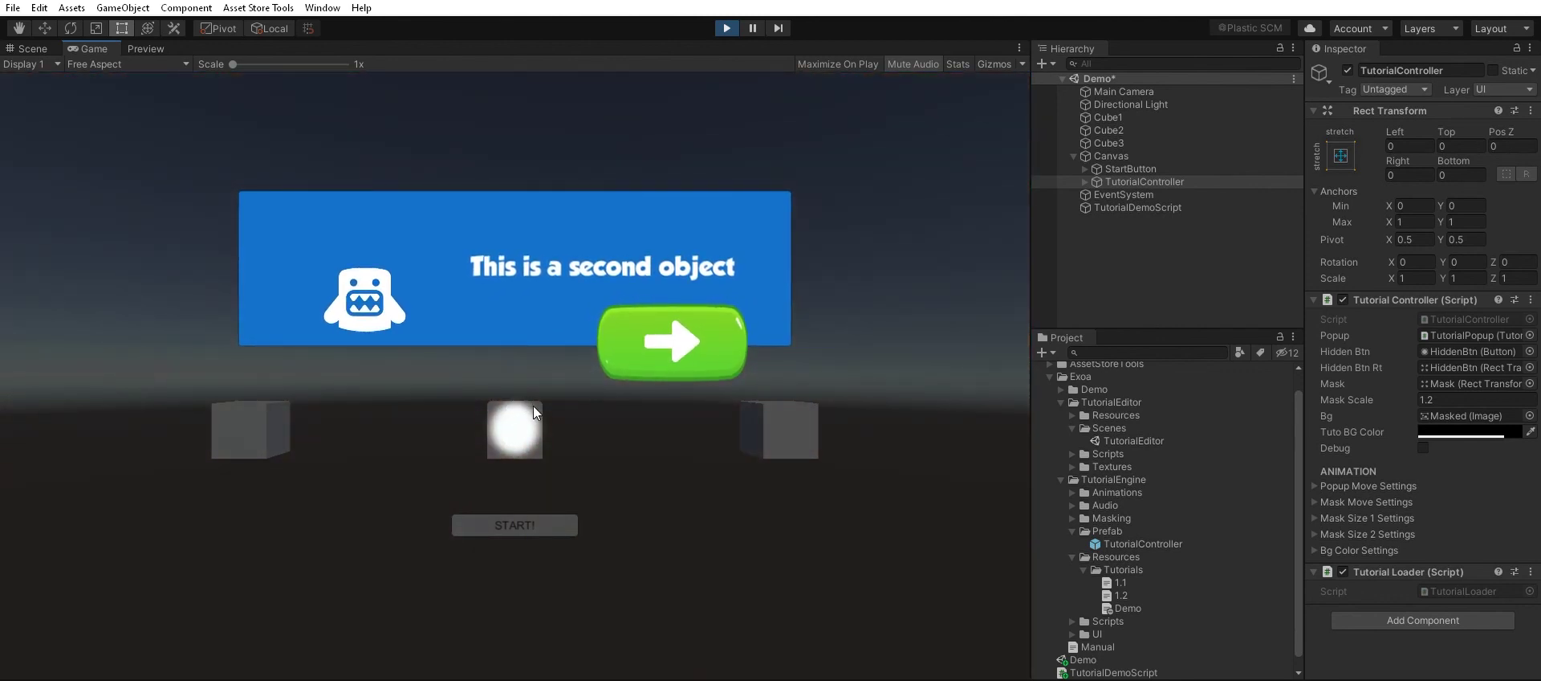
click(672, 341)
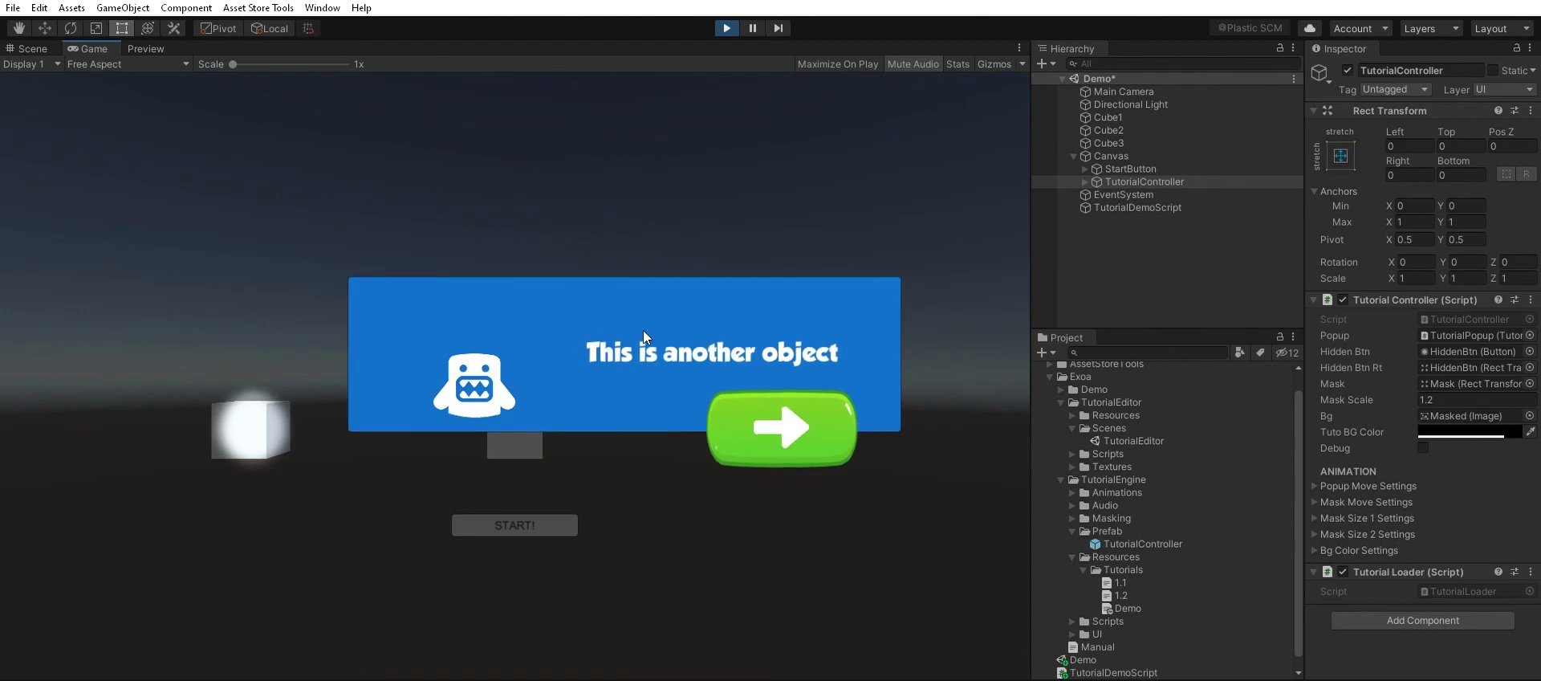
click(777, 409)
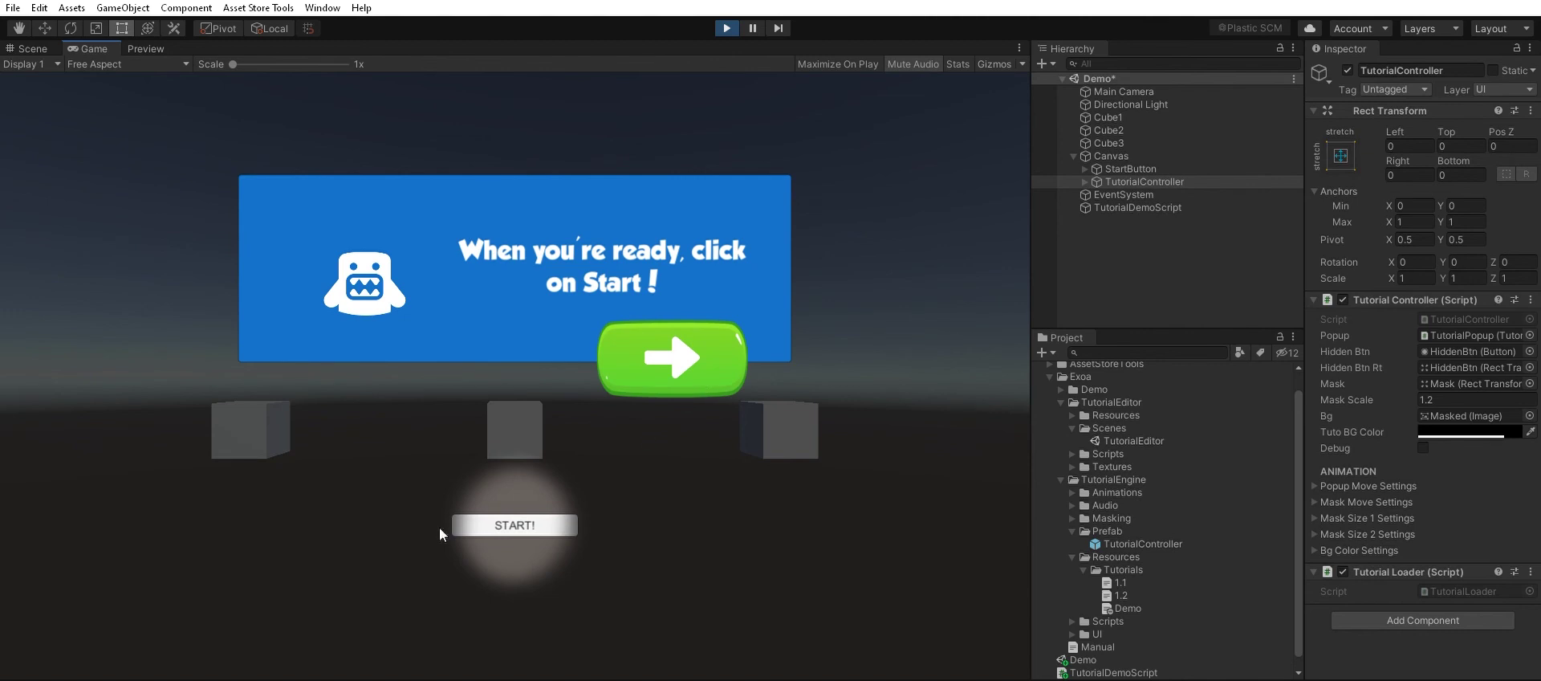
click(692, 367)
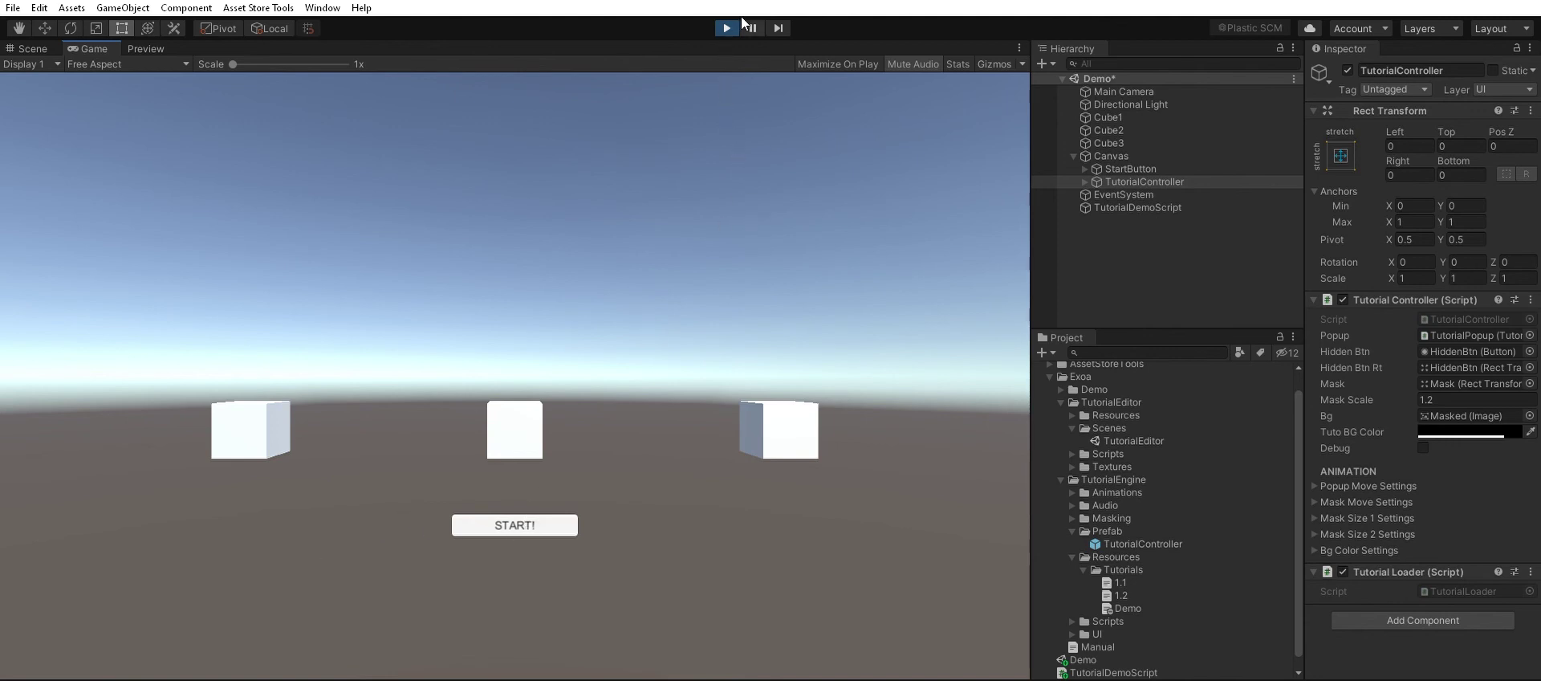
click(726, 28)
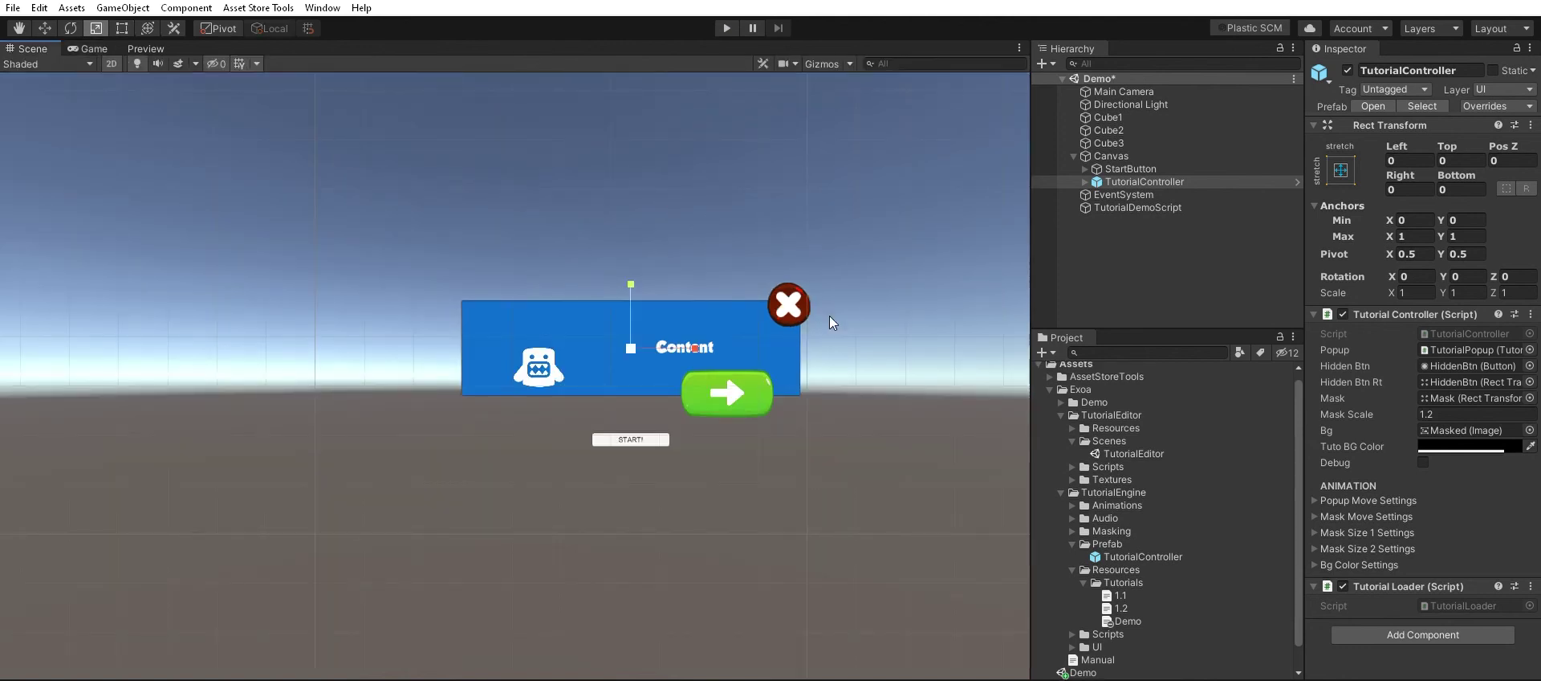
- Set the TutorialController's Mask Scale to 1.5
click(1089, 256)
click(1124, 180)
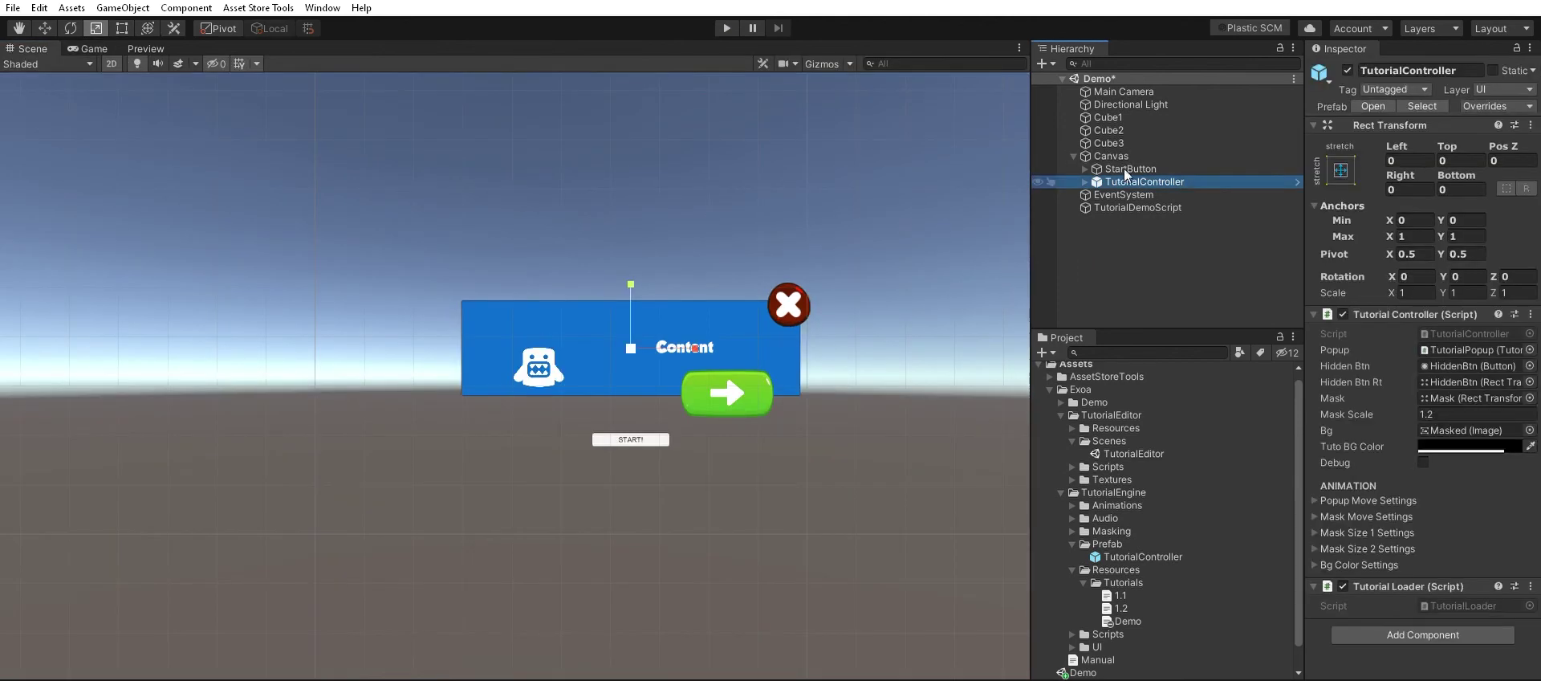
click(1452, 407)
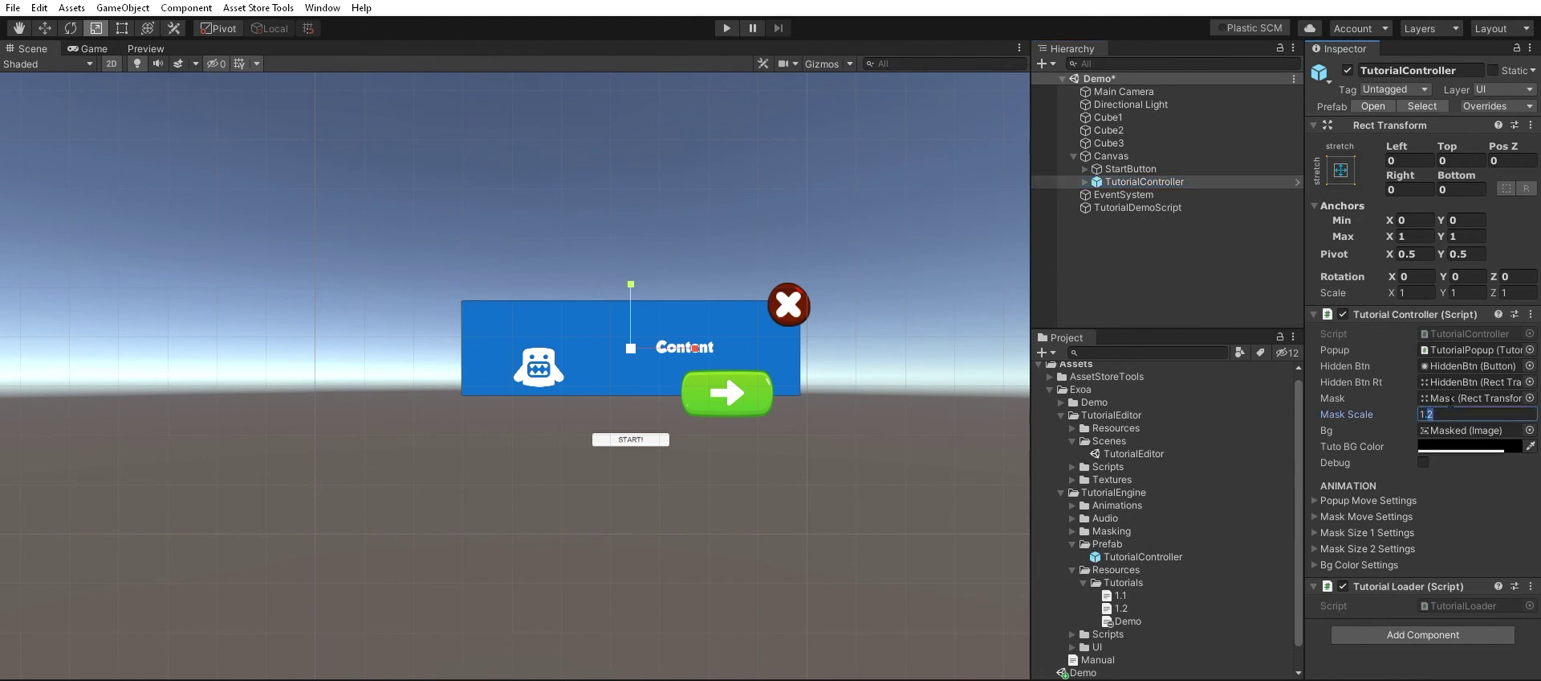
text(1.7)
key(BackSpace)
text(5)
- Expand TutorialController > TutorialPopup > Background in the Hierarchy and select Buttons
click(1130, 185)
key(Right)
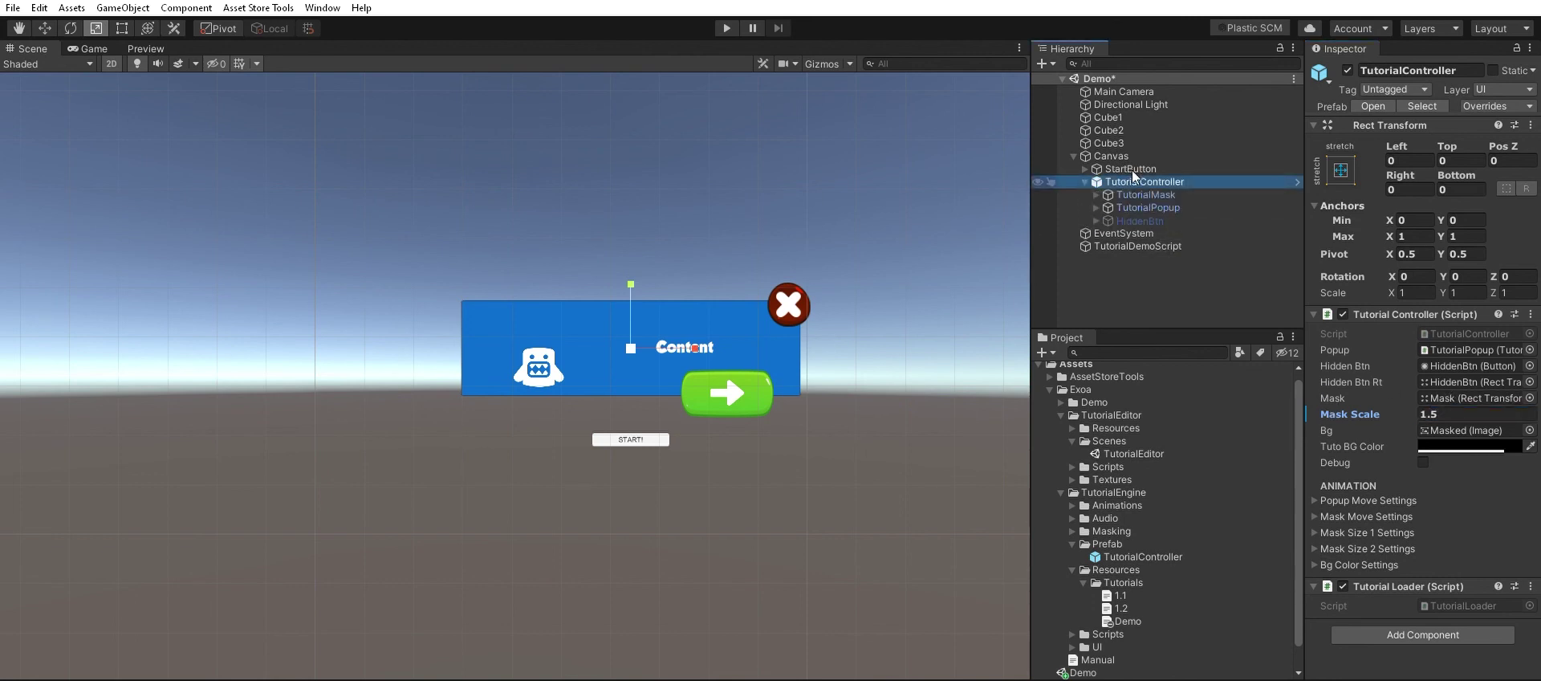
click(1143, 207)
key(Right)
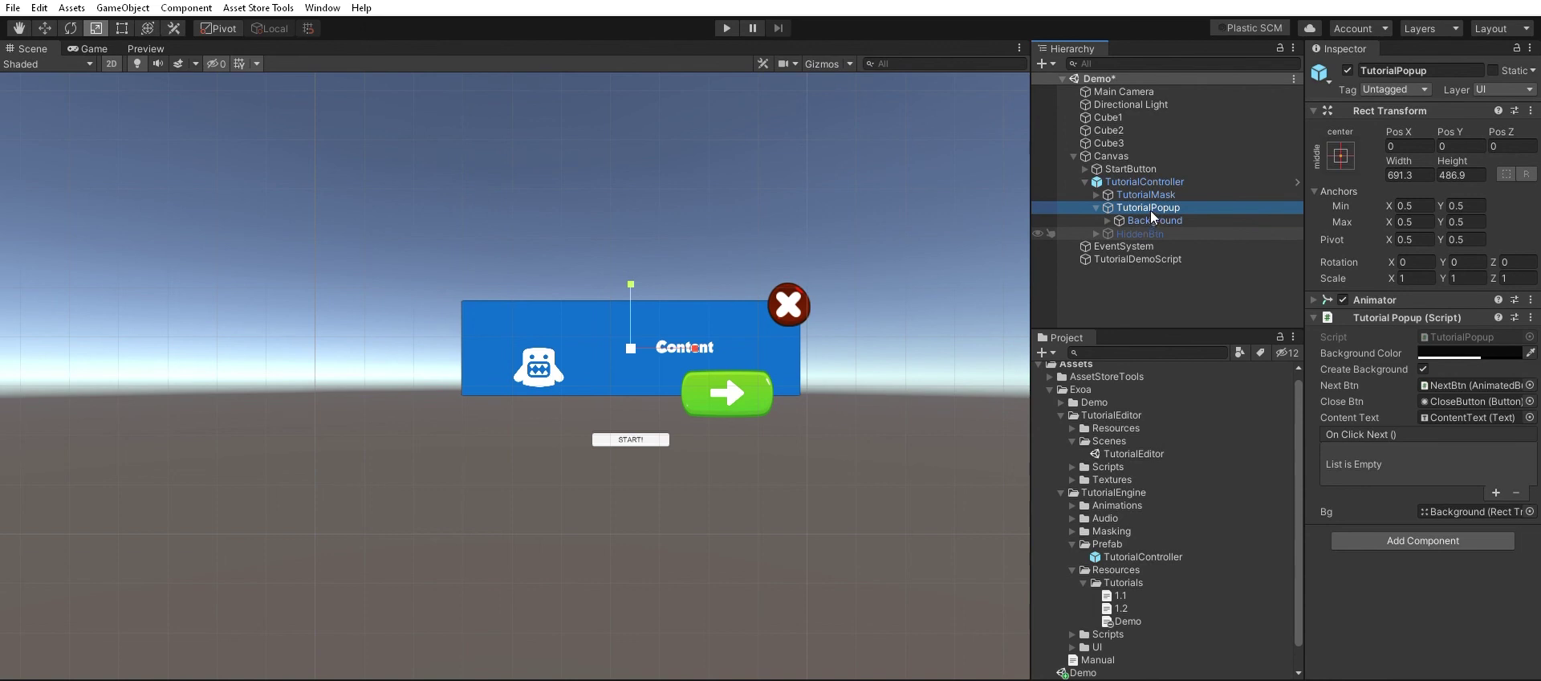
click(1154, 219)
key(Right)
key(Down)
key(Down)
key(Down)
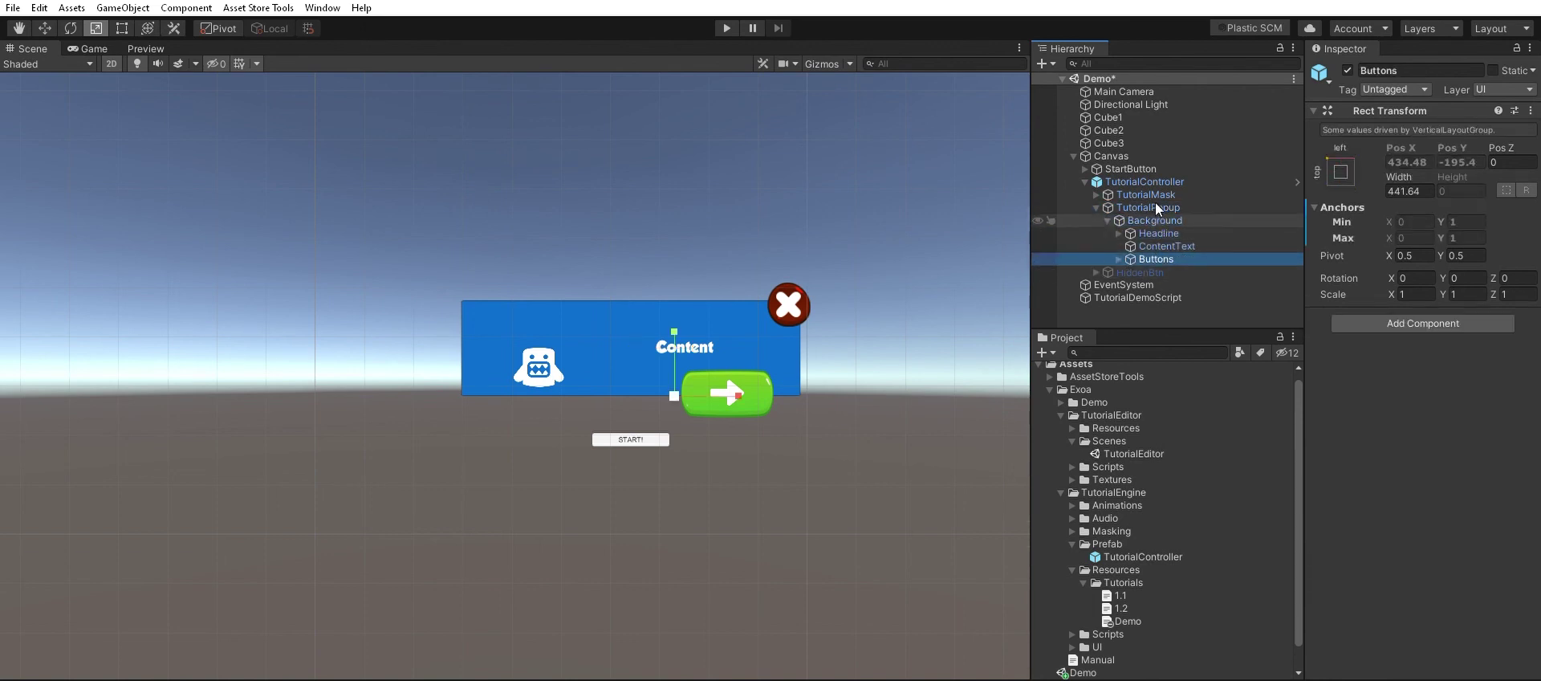
- Select the Masked object under TutorialMask and paste green as its Image colour
click(1154, 219)
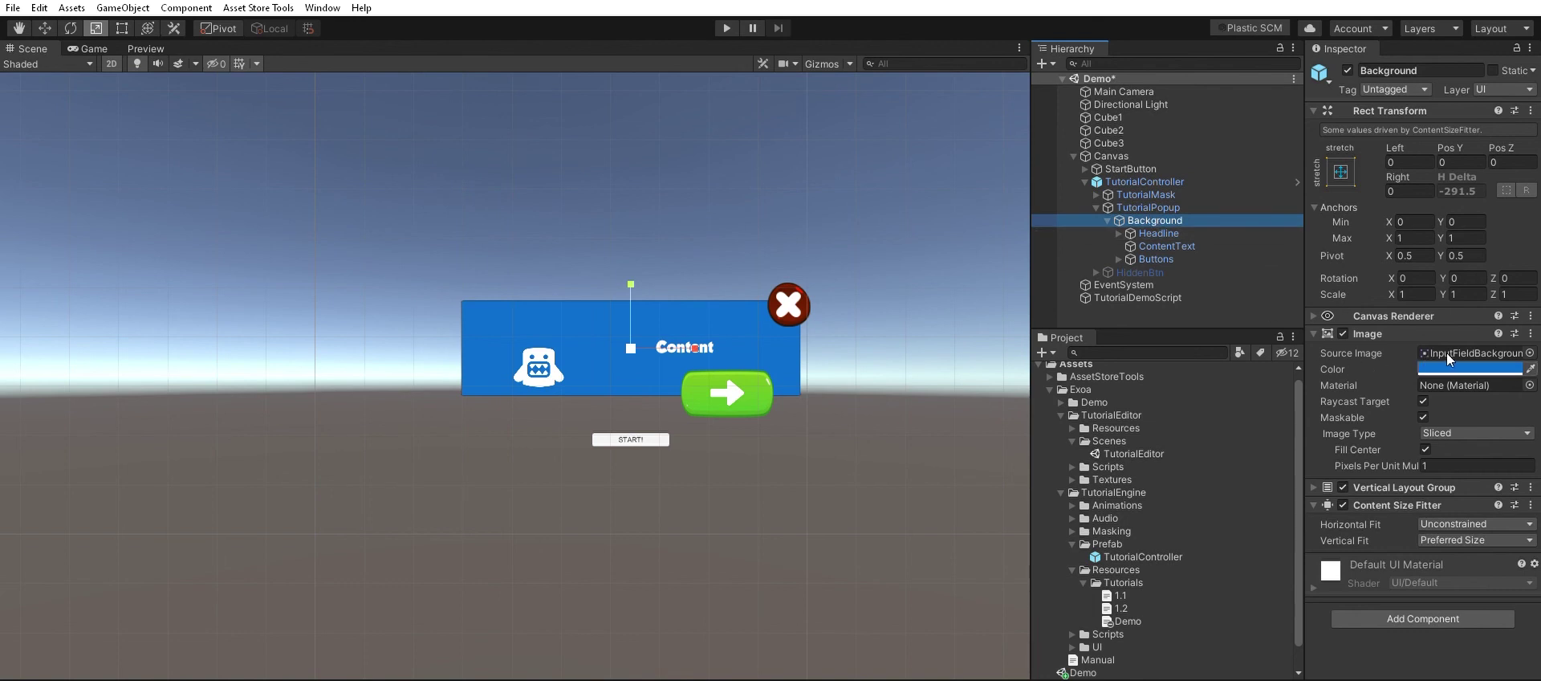
click(1147, 193)
key(Right)
key(Down)
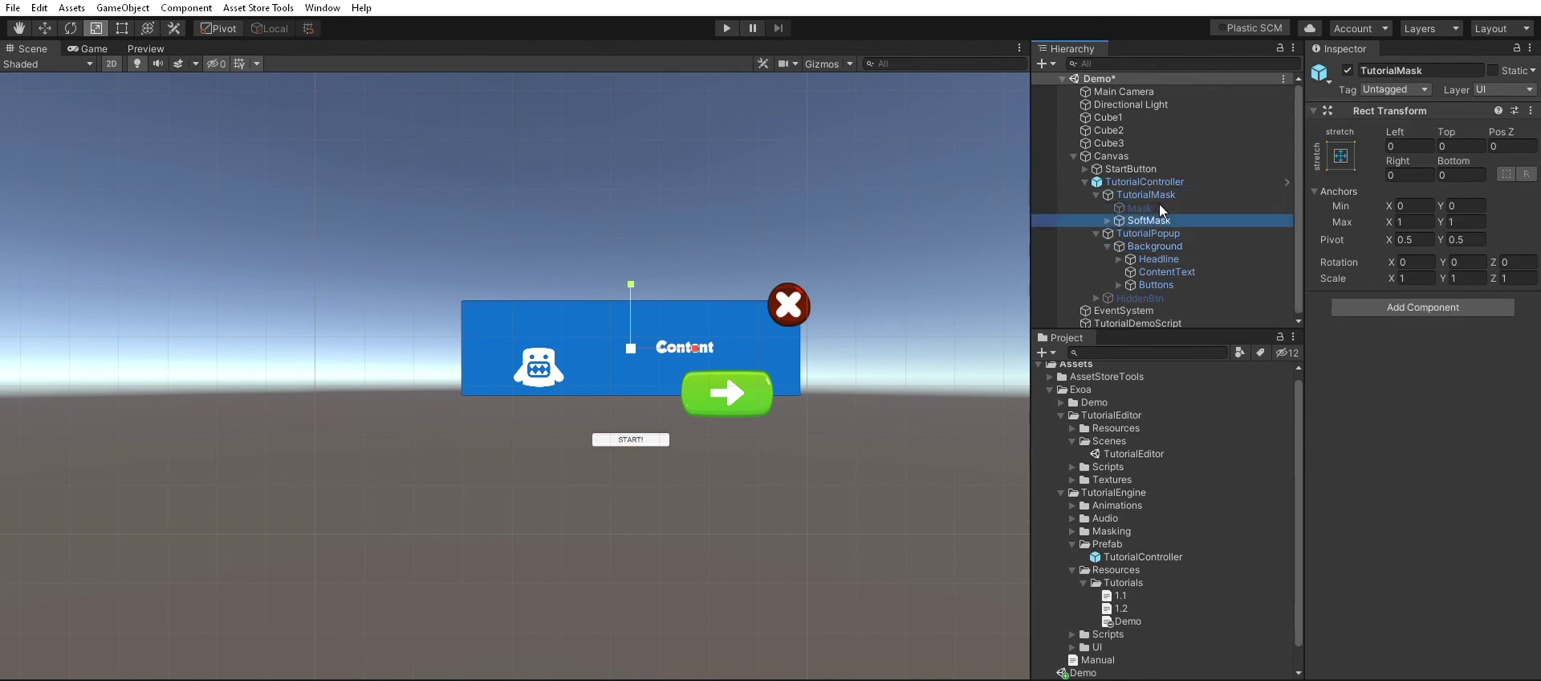
key(Down)
key(Down)
click(1456, 347)
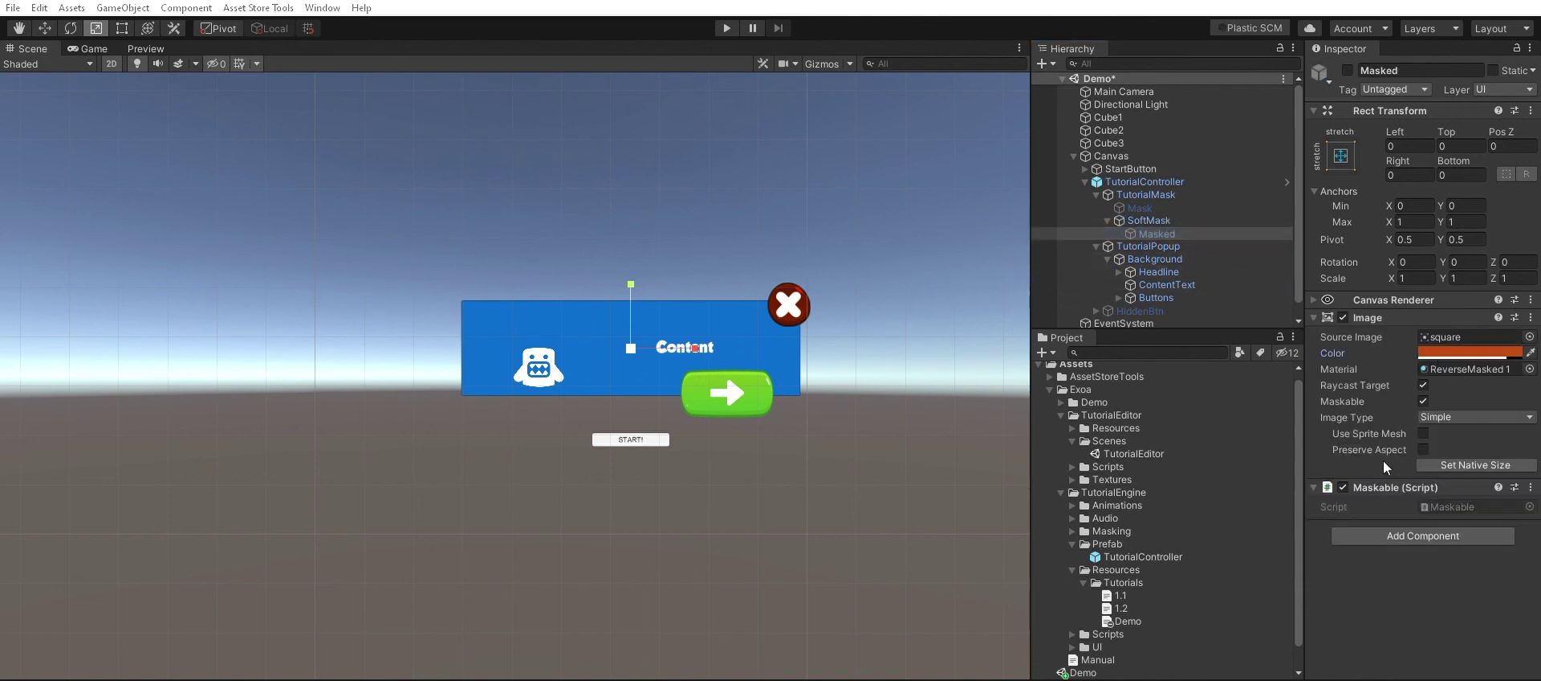
key(ctrl+v)
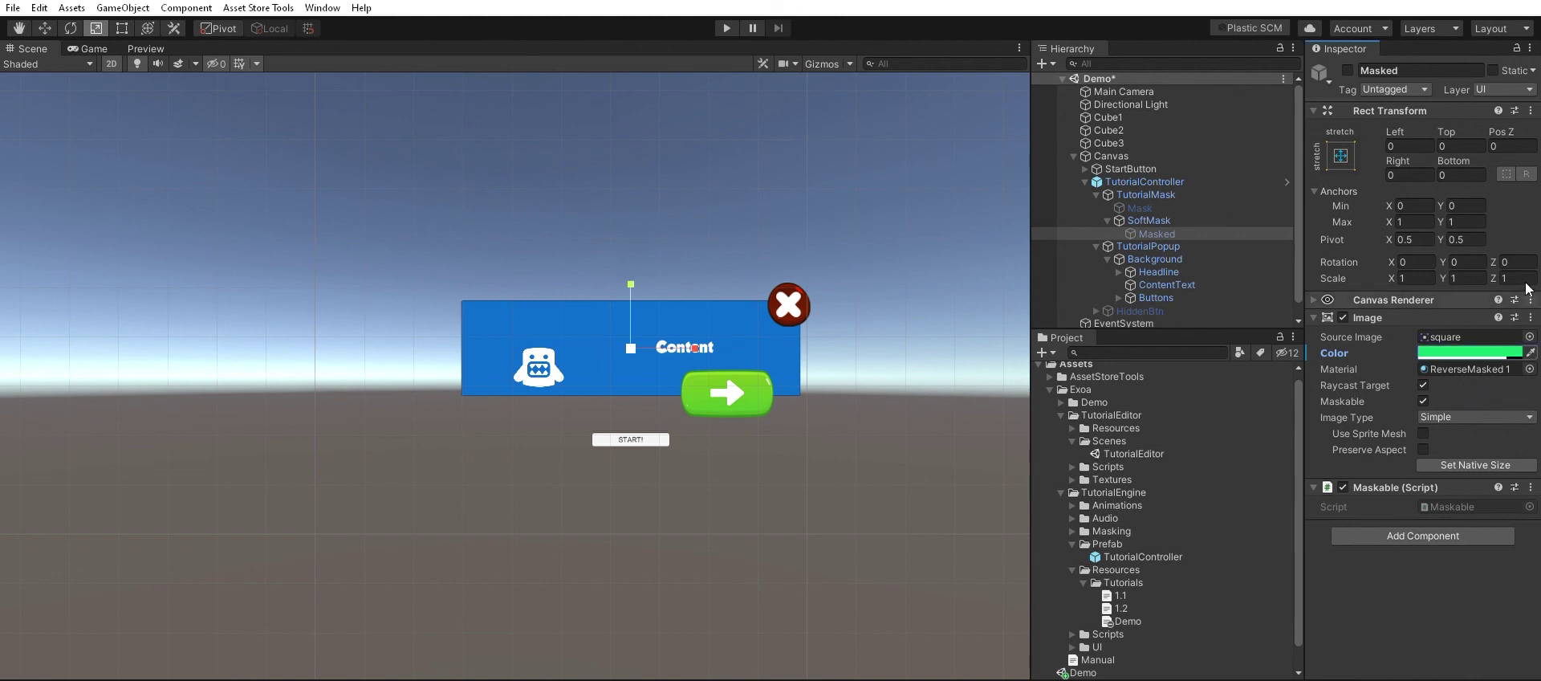
mouse_move(1167, 272)
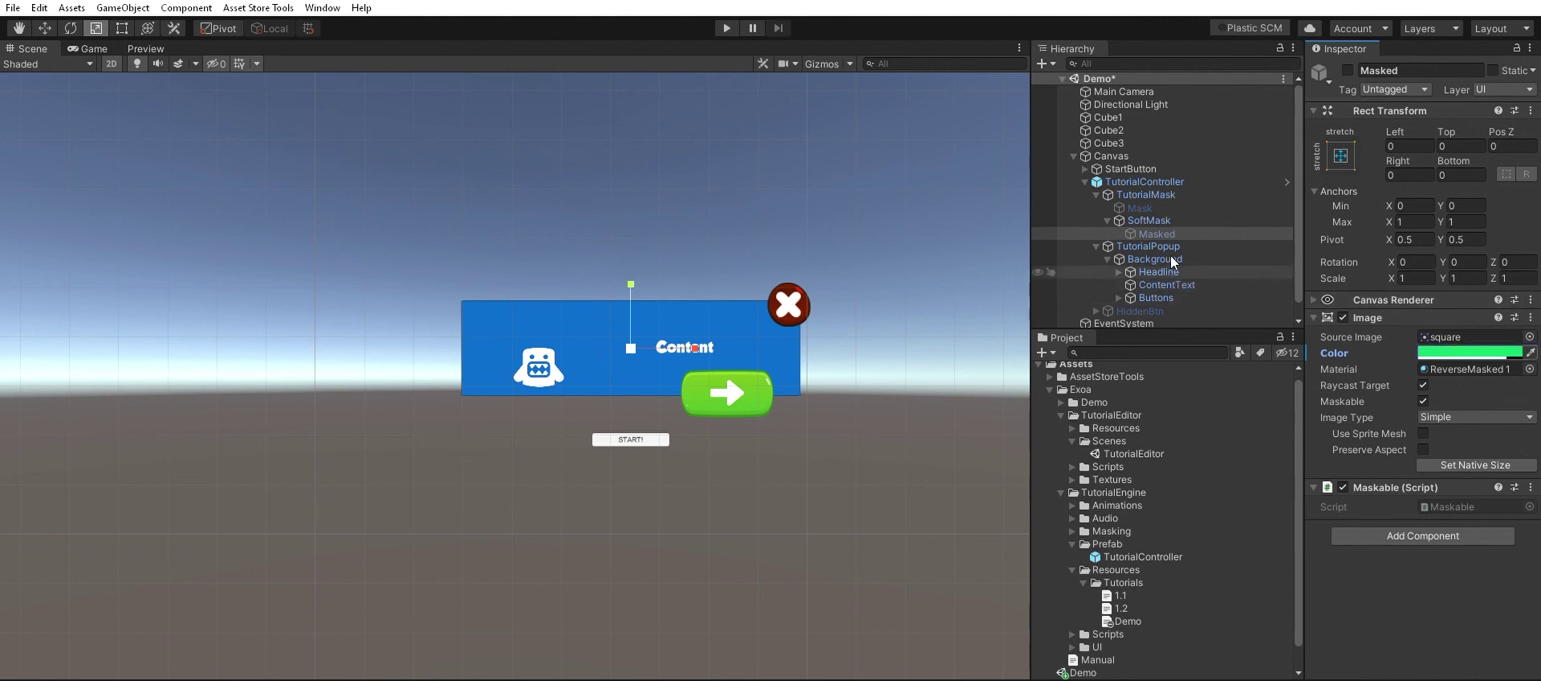
- Select the character icon under Headline and frame the popup in the Scene view
click(1171, 271)
key(Right)
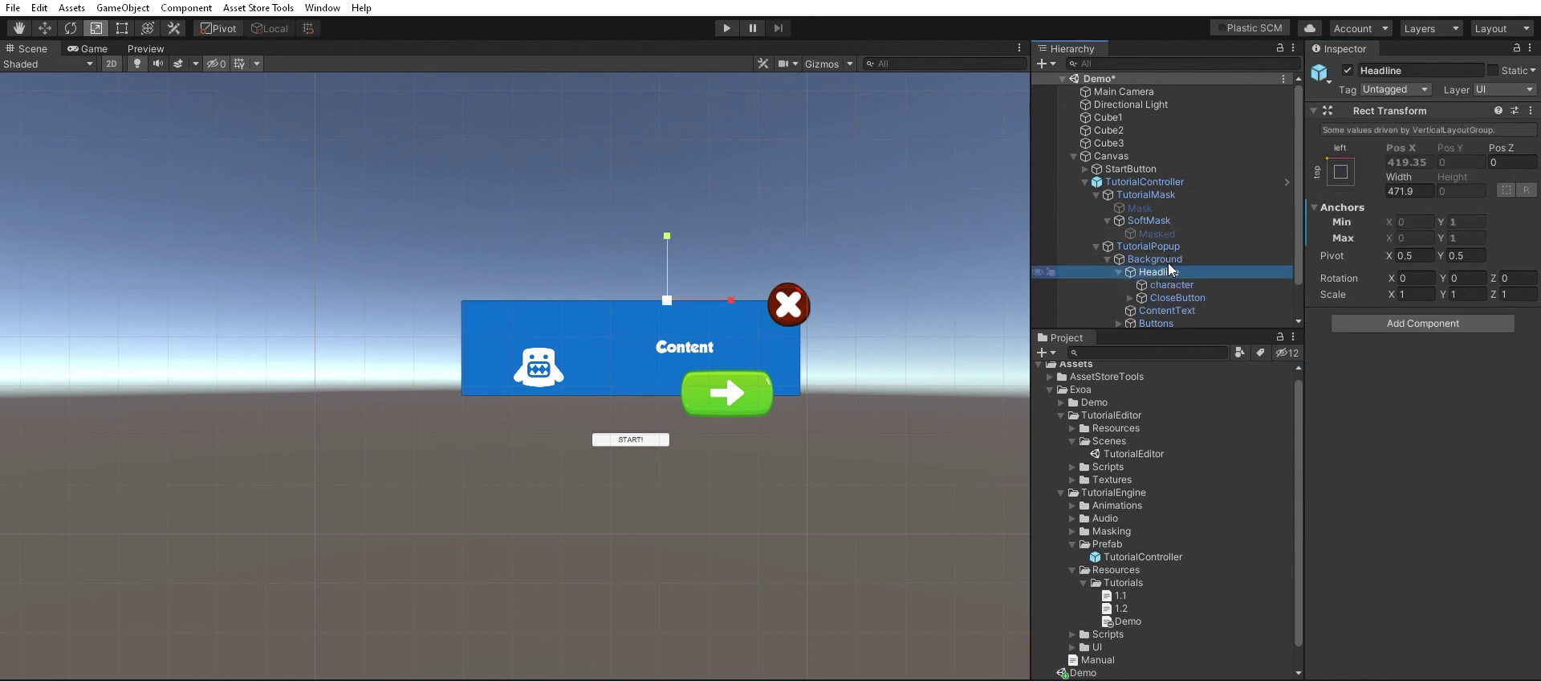
click(1171, 284)
scroll(533, 483, up, 2)
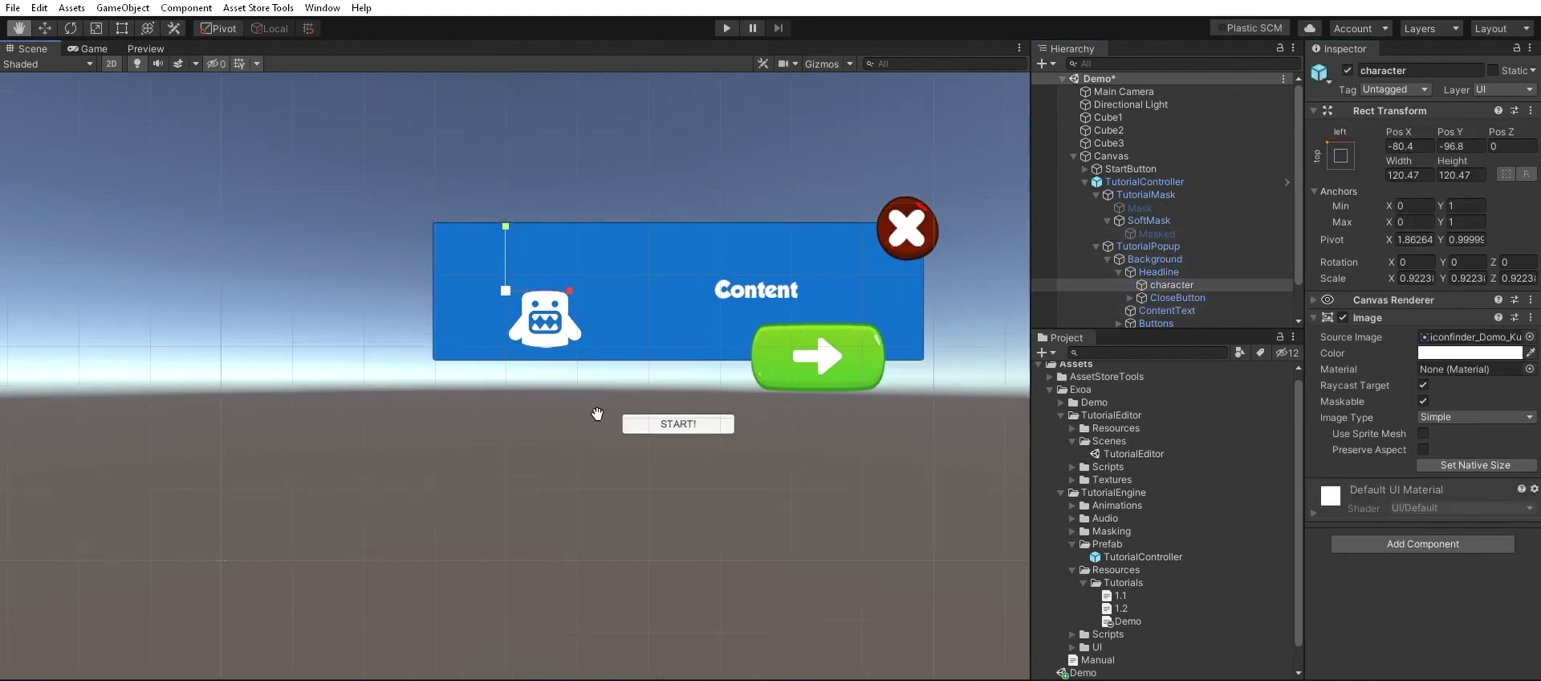
scroll(584, 464, up, 2)
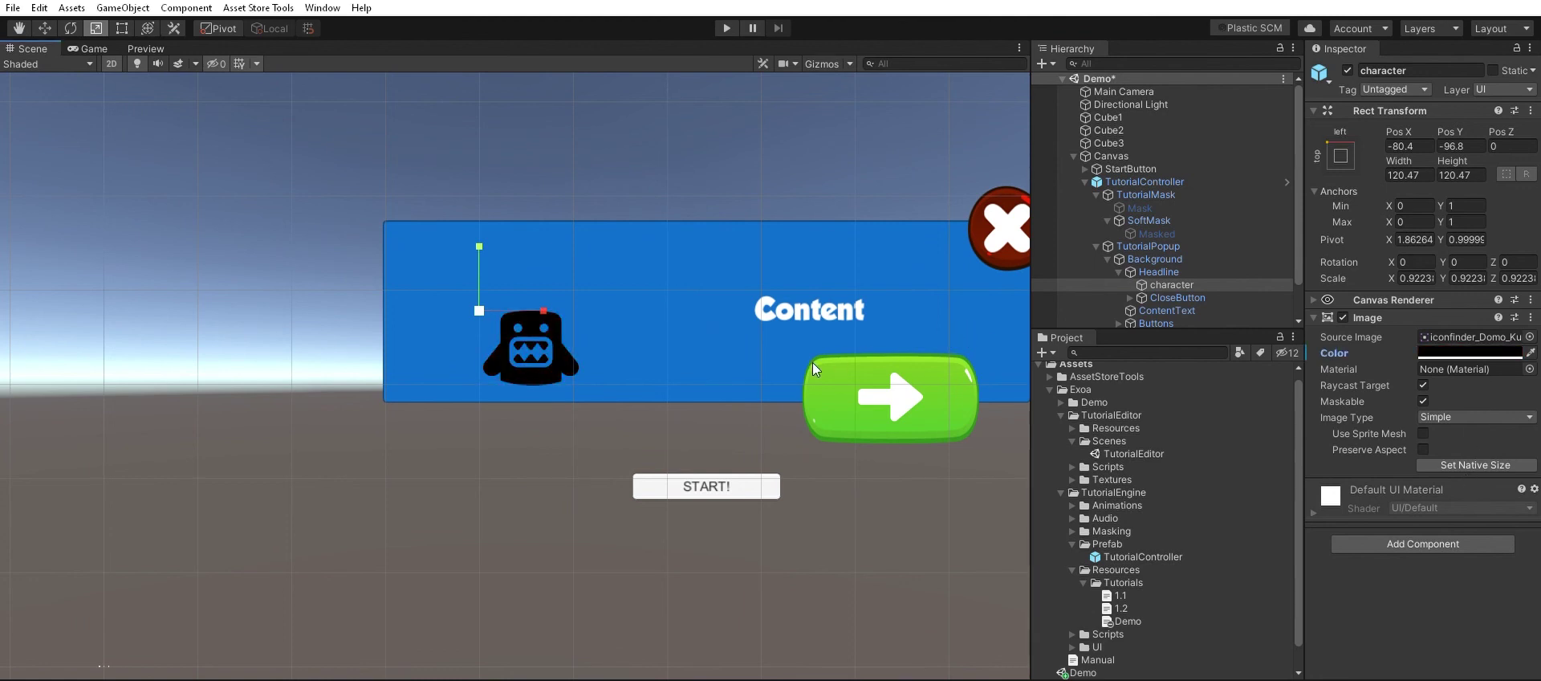
middle_drag(856, 338, 712, 393)
scroll(722, 390, down, 4)
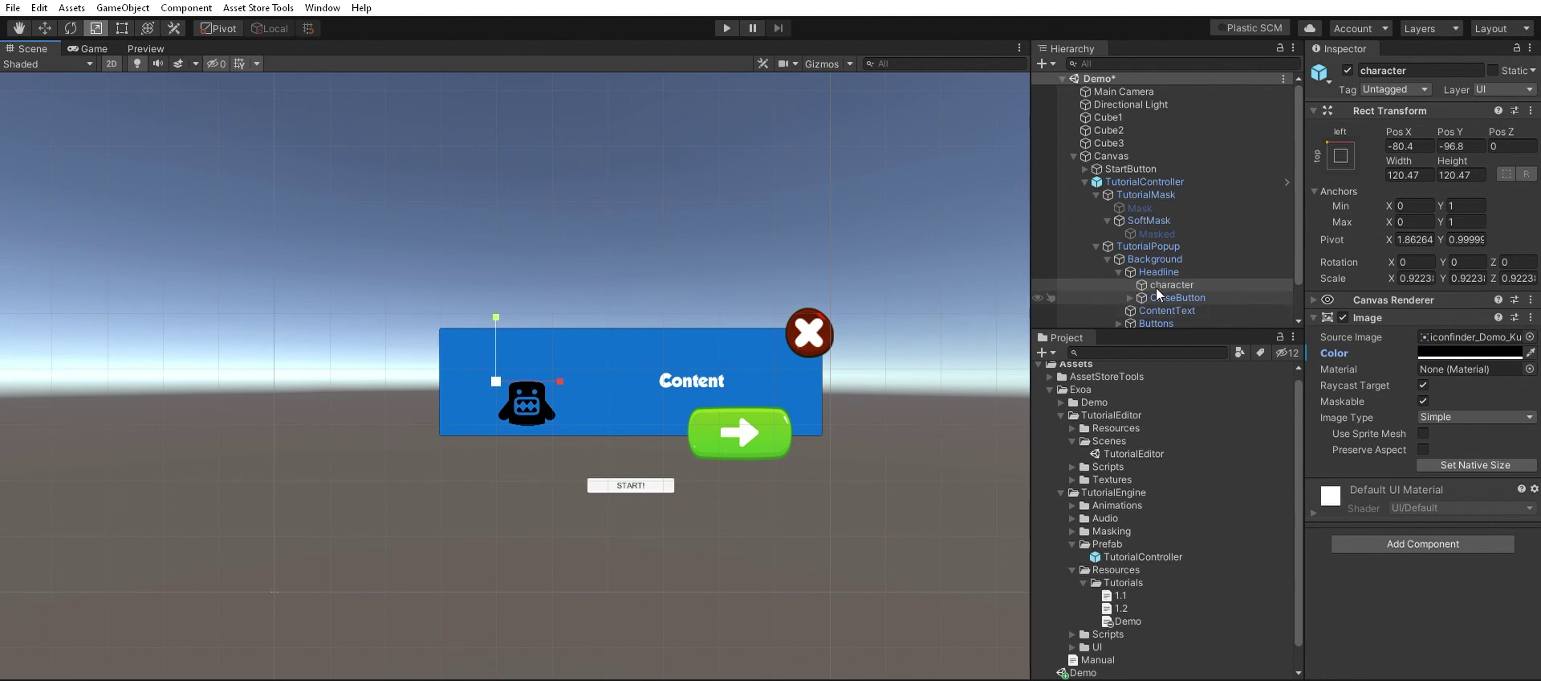
- Move the close button to the popup's left corner, raise the character icon, and play
click(1168, 297)
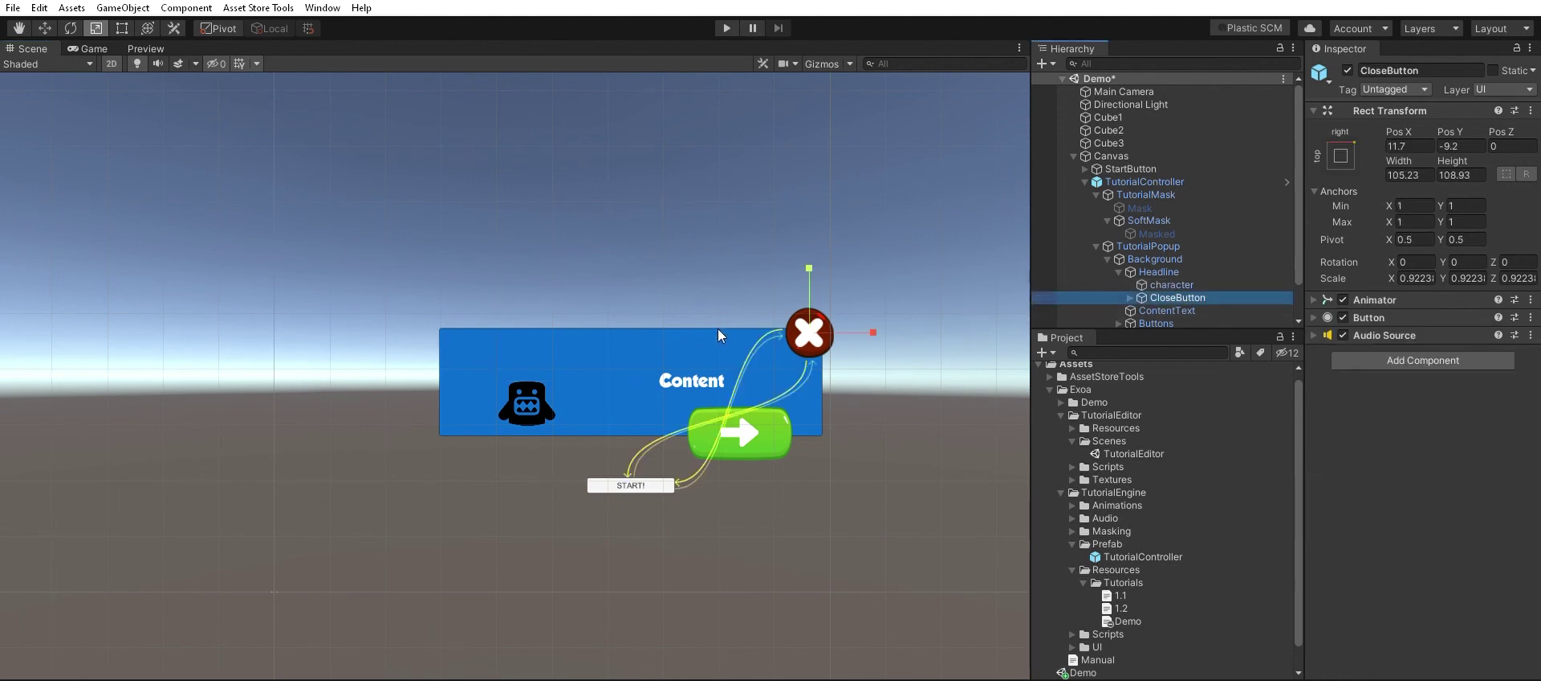
key(w)
drag(869, 327, 508, 332)
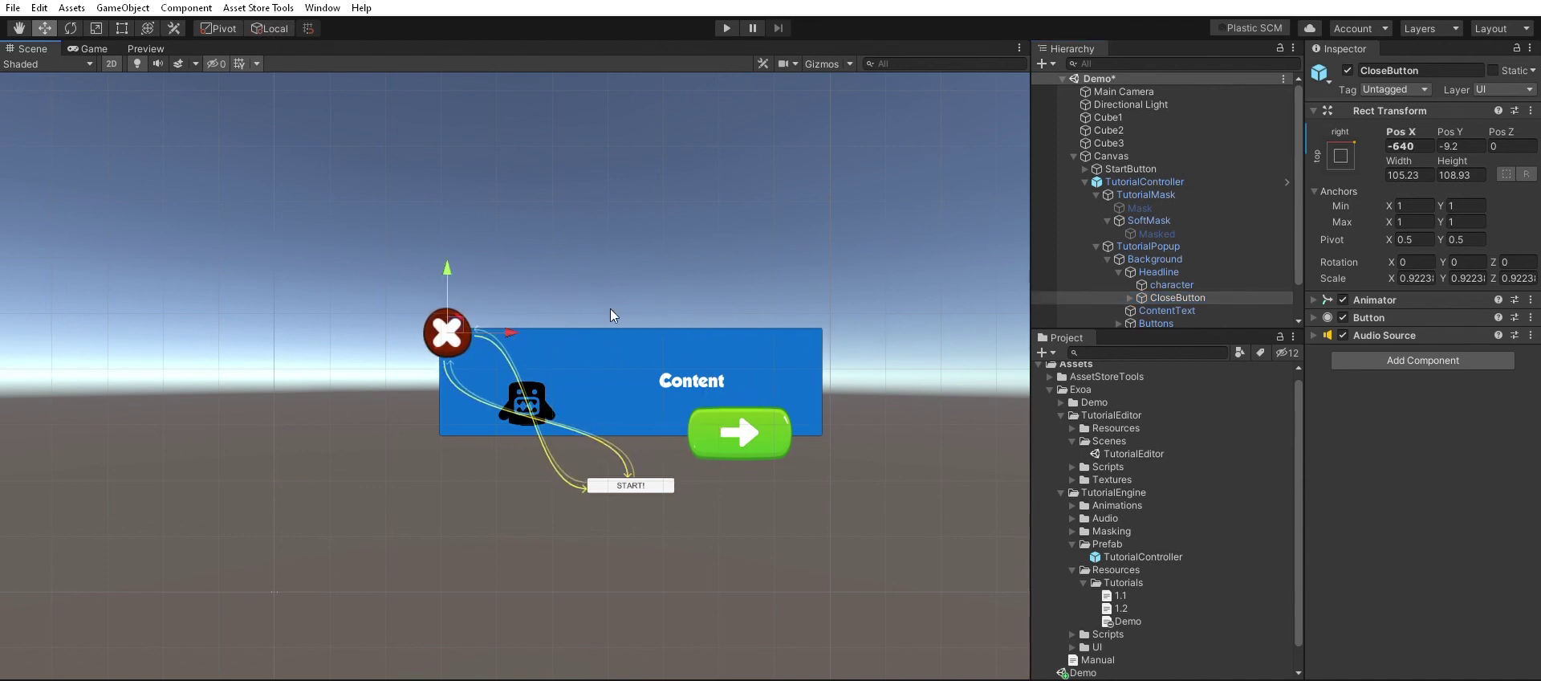
mouse_move(1149, 271)
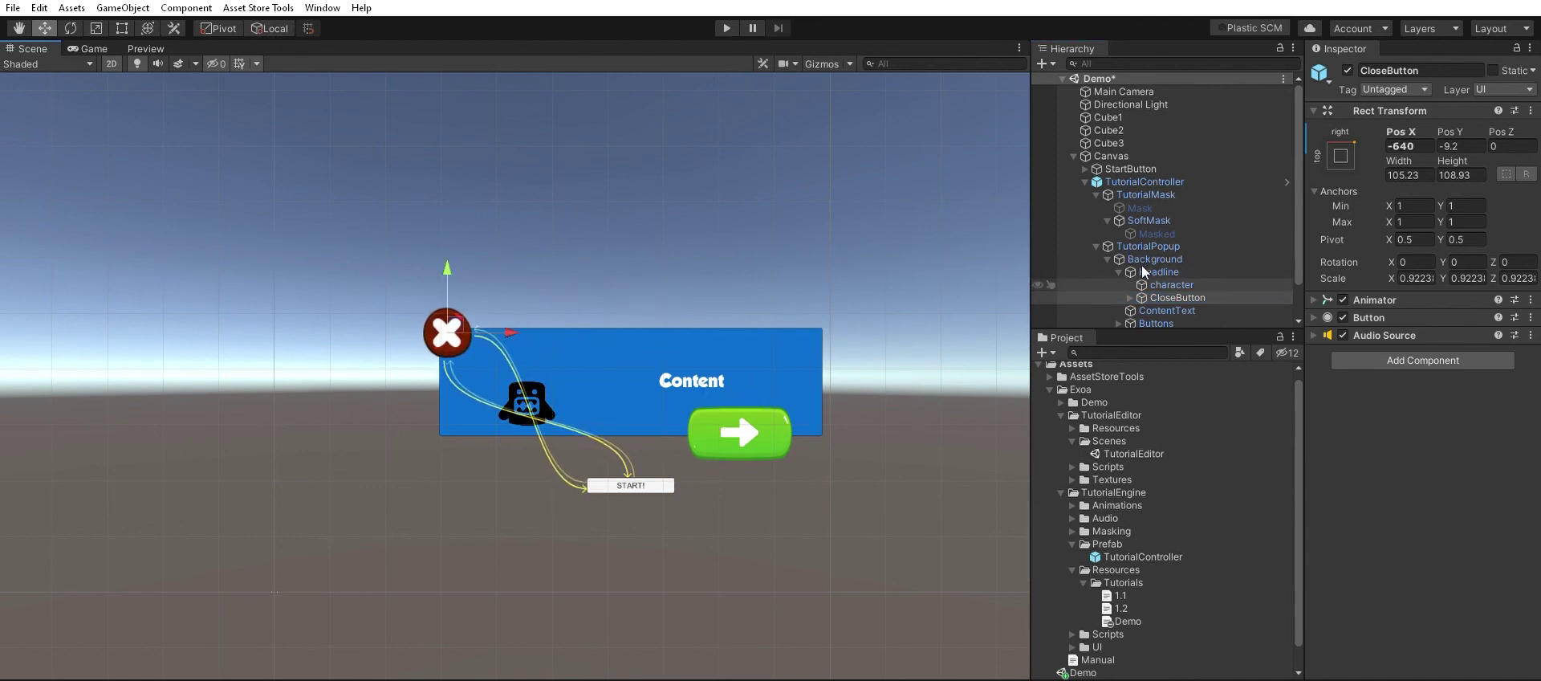
click(1156, 285)
drag(497, 320, 498, 297)
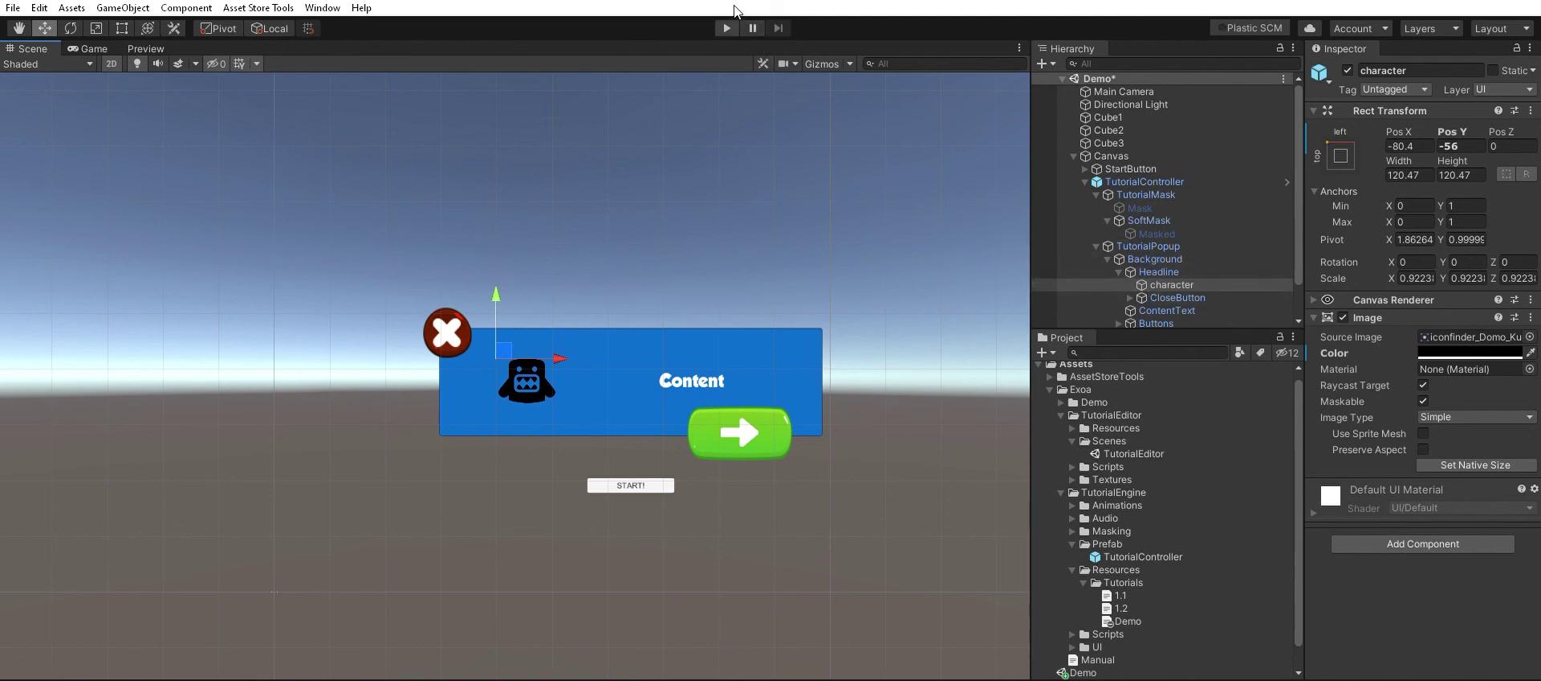
key(ctrl+p)
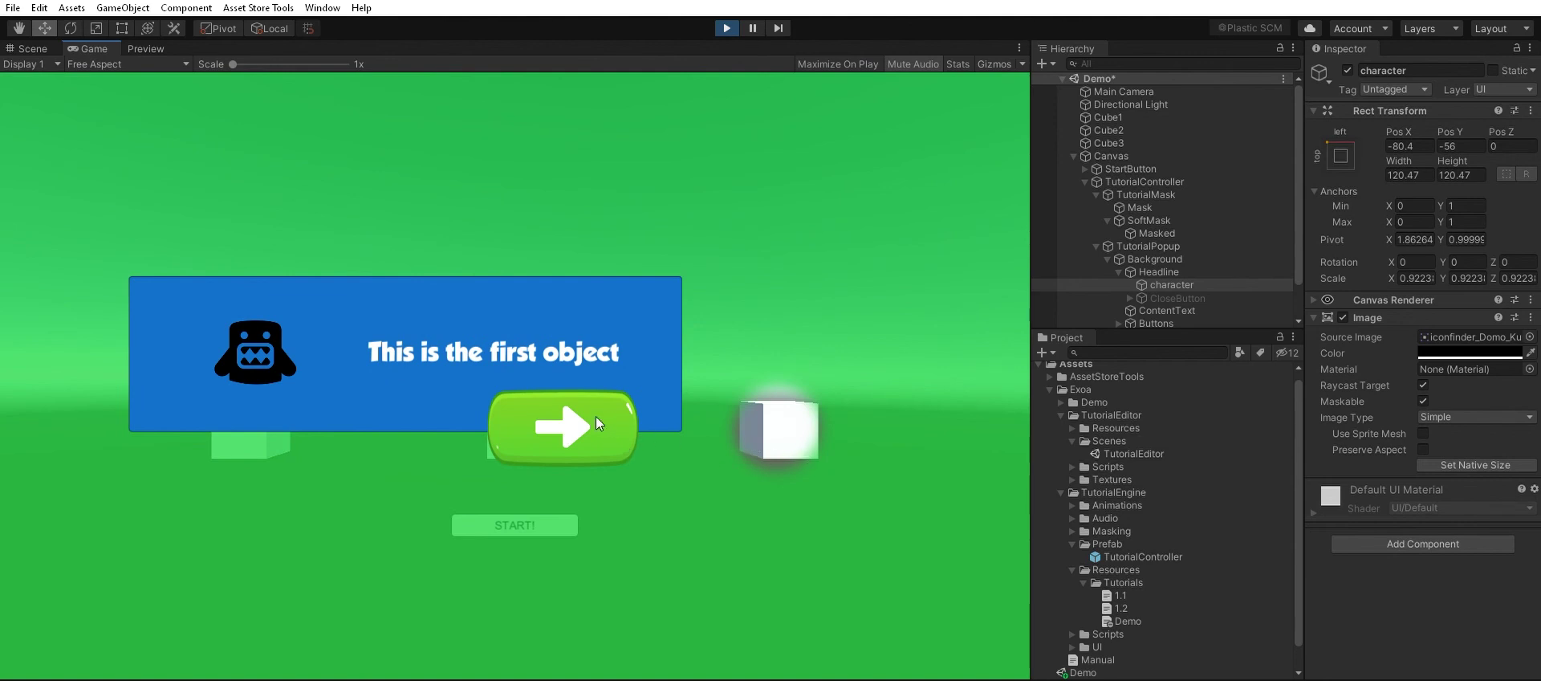
- Advance through each tutorial step over the green overlay, press START, then stop Play mode
click(595, 416)
click(663, 366)
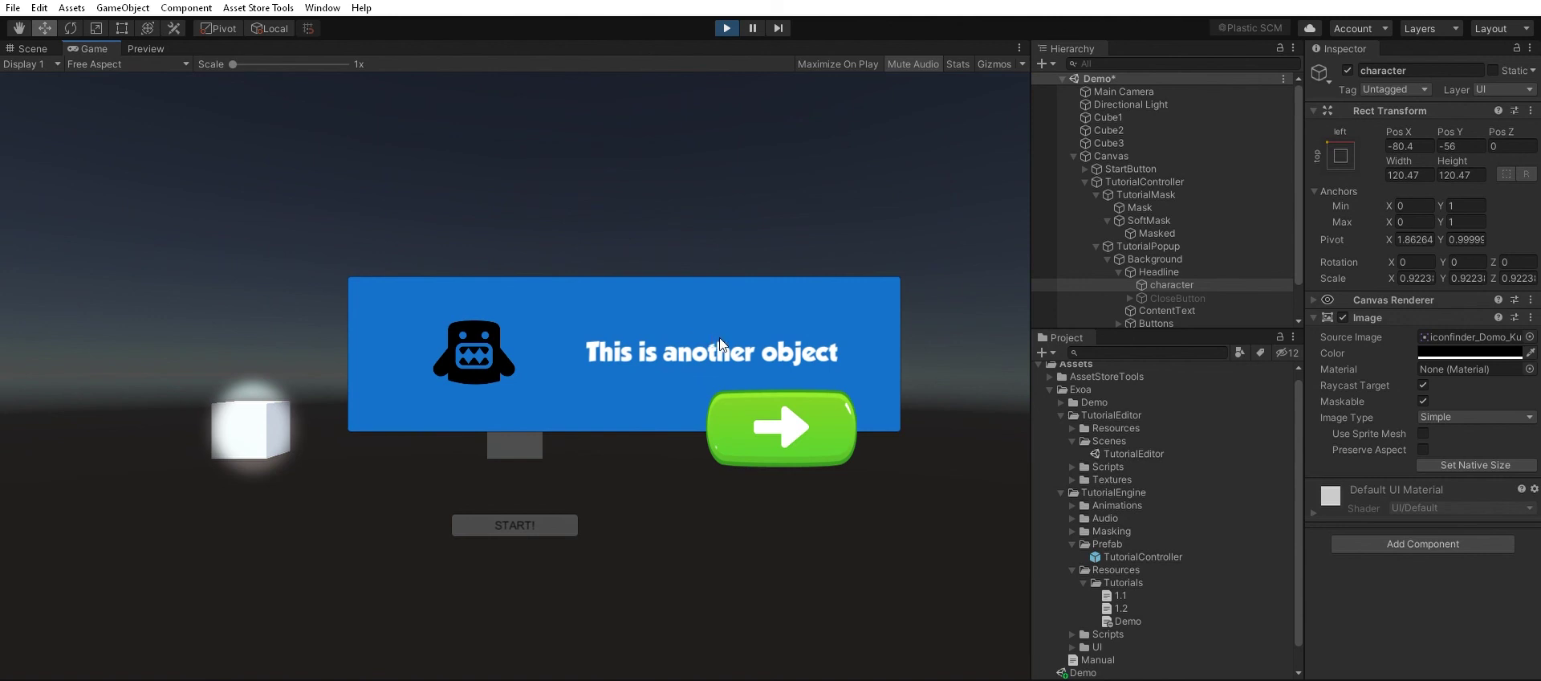
click(787, 423)
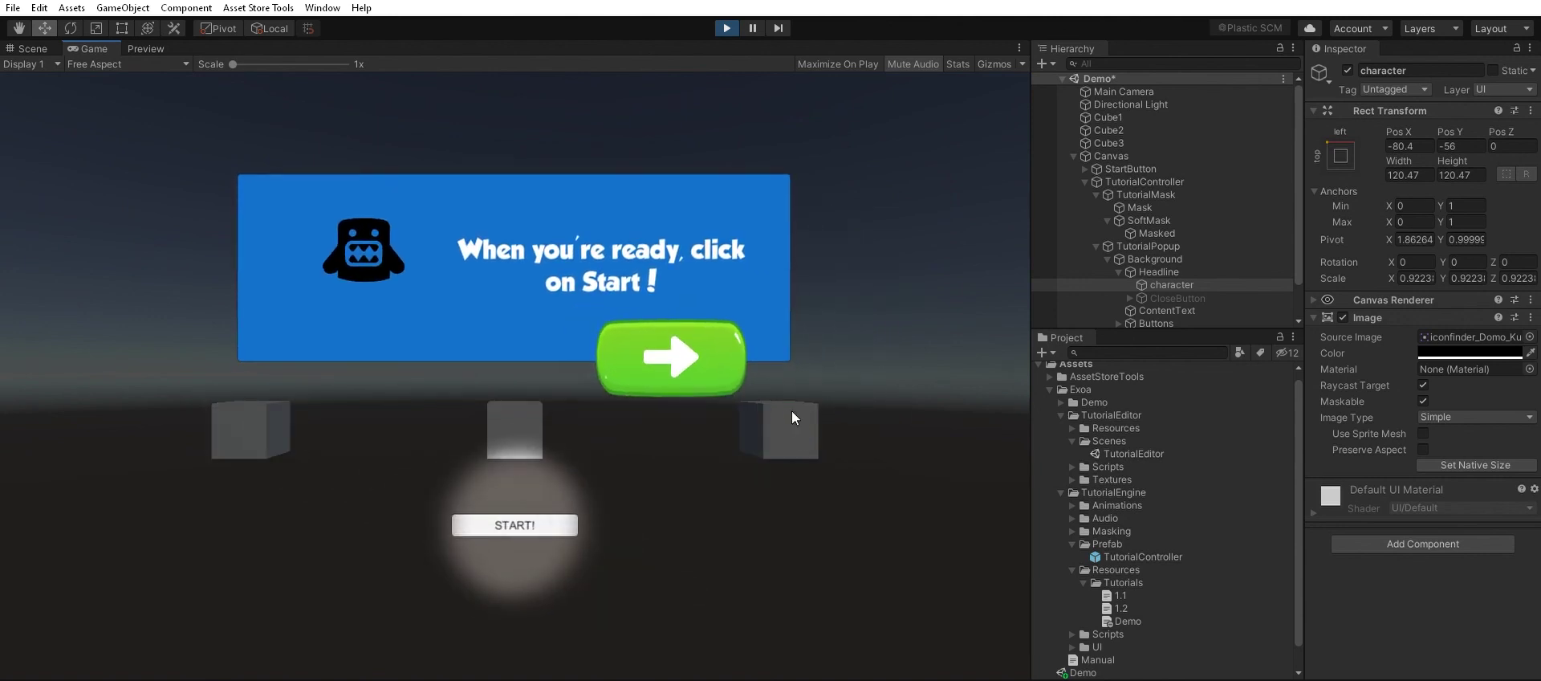
click(716, 343)
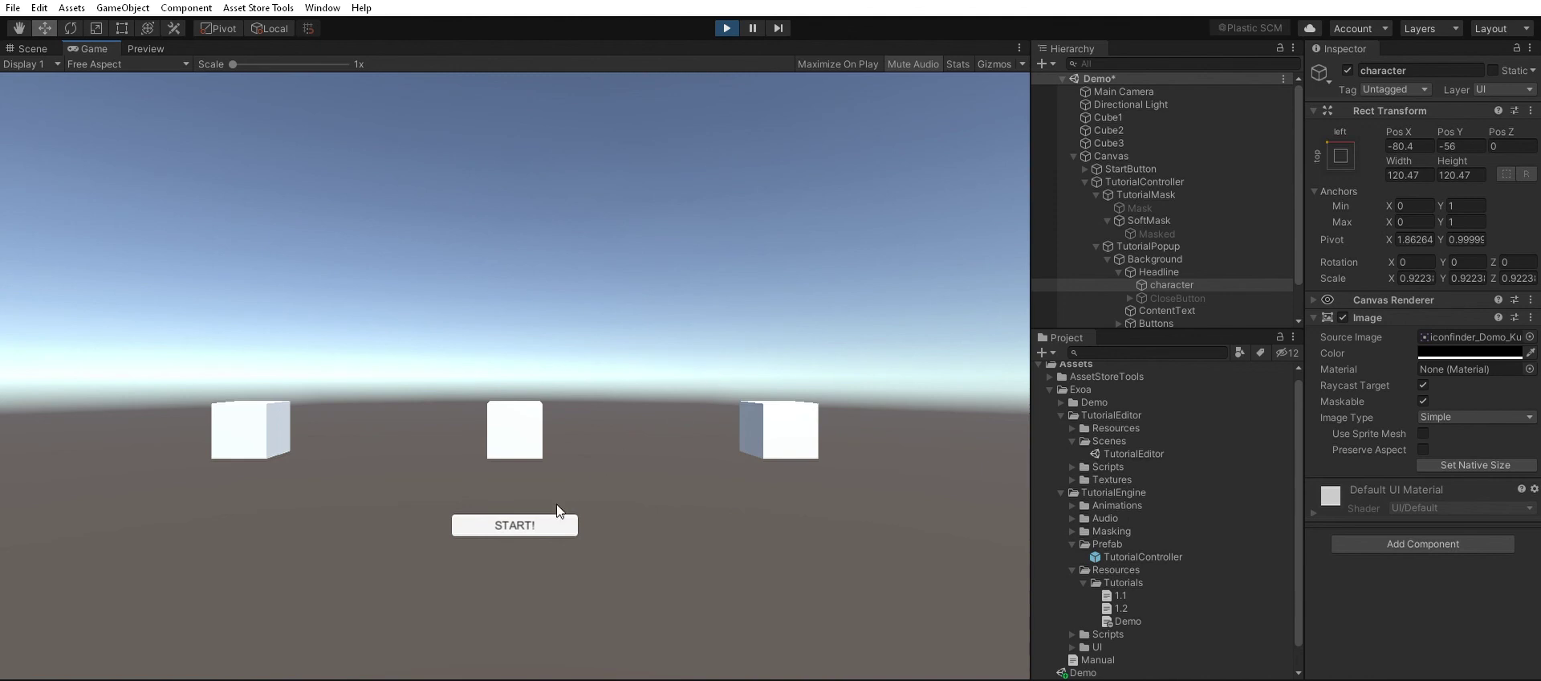
click(726, 27)
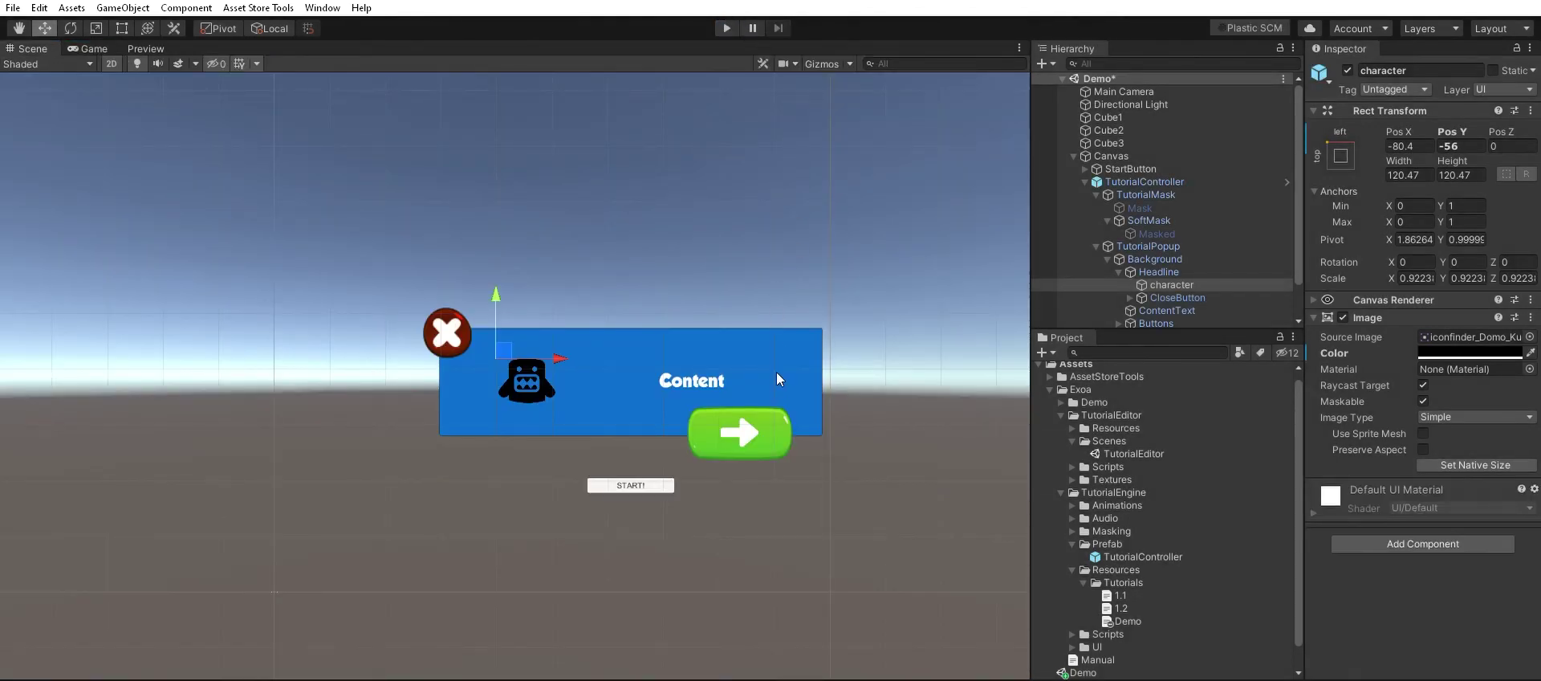